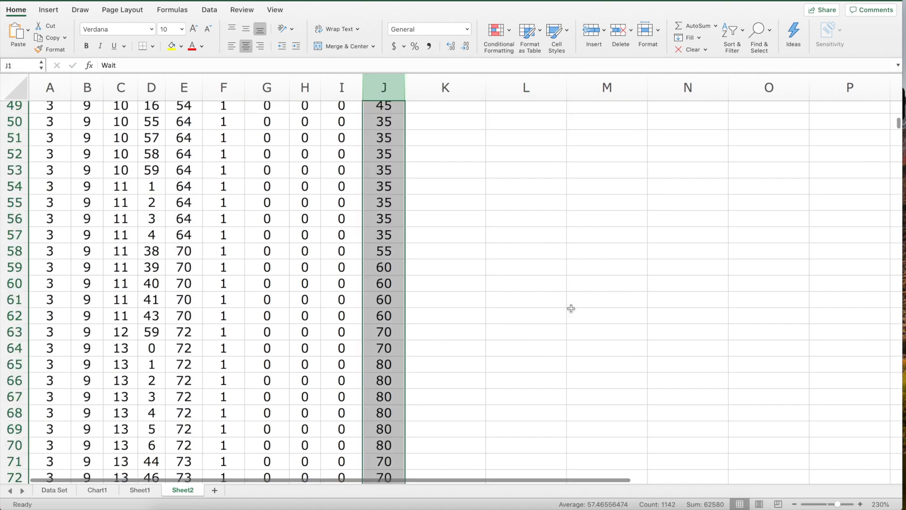
# - Examine the end of the Wait column and select the last filled row to check how many observations there are
pyautogui.scroll(-20, 571, 308)
pyautogui.scroll(-20, 571, 309)
pyautogui.scroll(15, 571, 308)
pyautogui.scroll(15, 571, 308)
pyautogui.scroll(12, 571, 308)
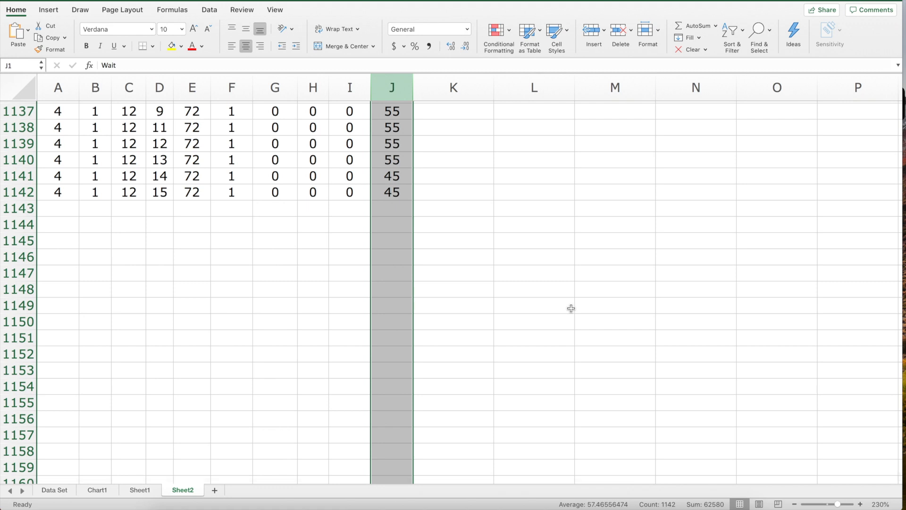
pyautogui.click(19, 191)
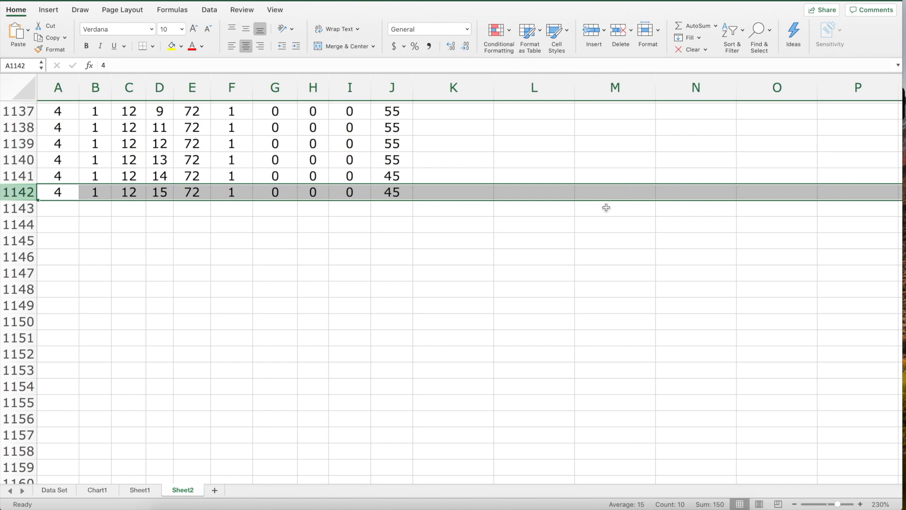
# - Calculate 2^10 in cell L2 and 2^11 in cell L3
pyautogui.scroll(20, 560, 182)
pyautogui.scroll(20, 560, 181)
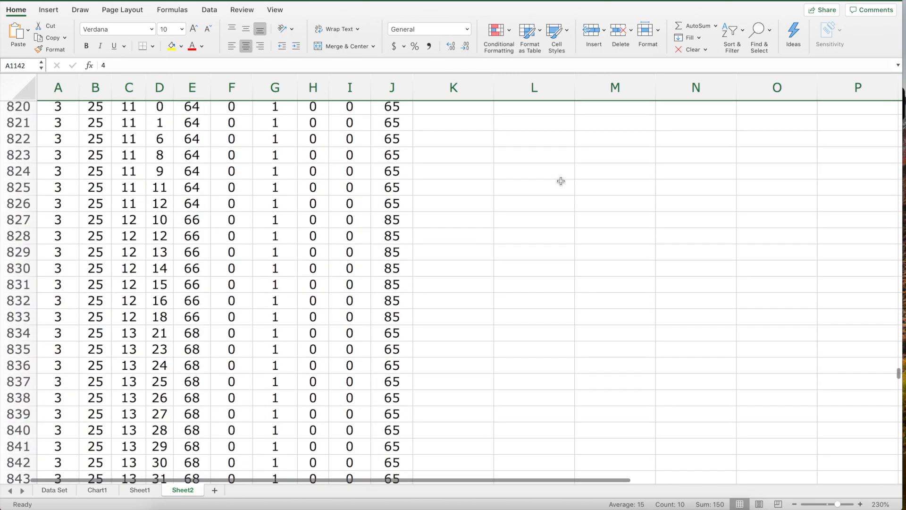
pyautogui.click(512, 125)
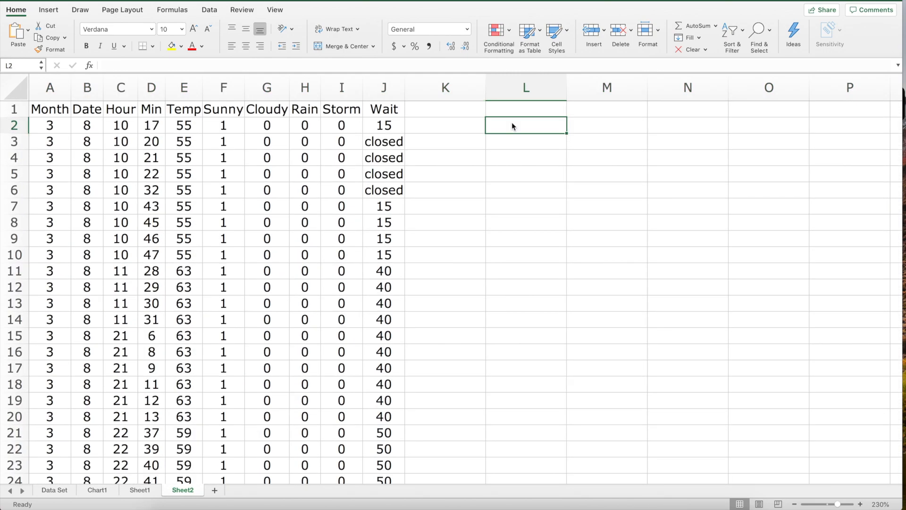
pyautogui.write('2')
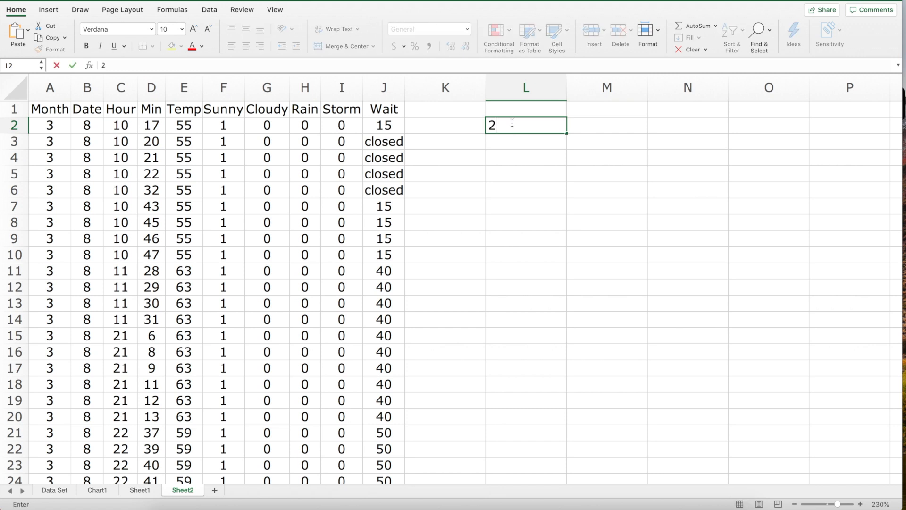
pyautogui.write('^10')
pyautogui.press('Return')
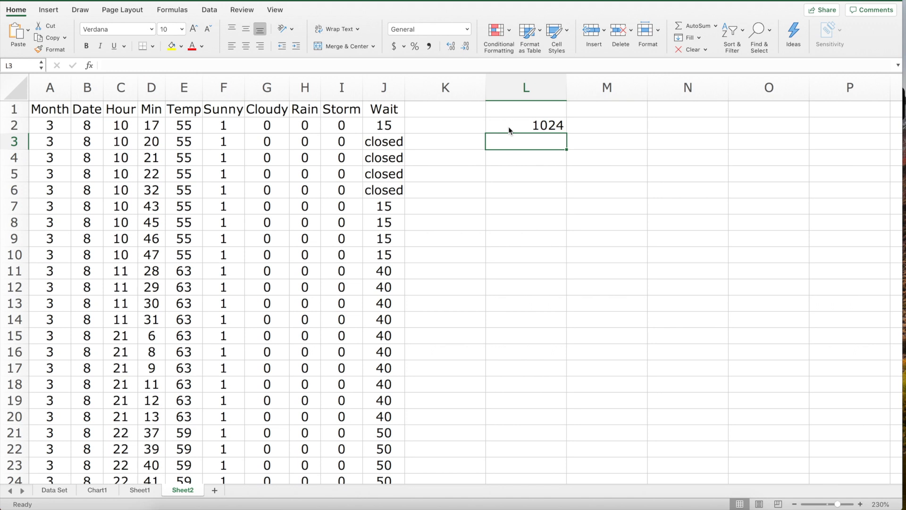
pyautogui.write('=')
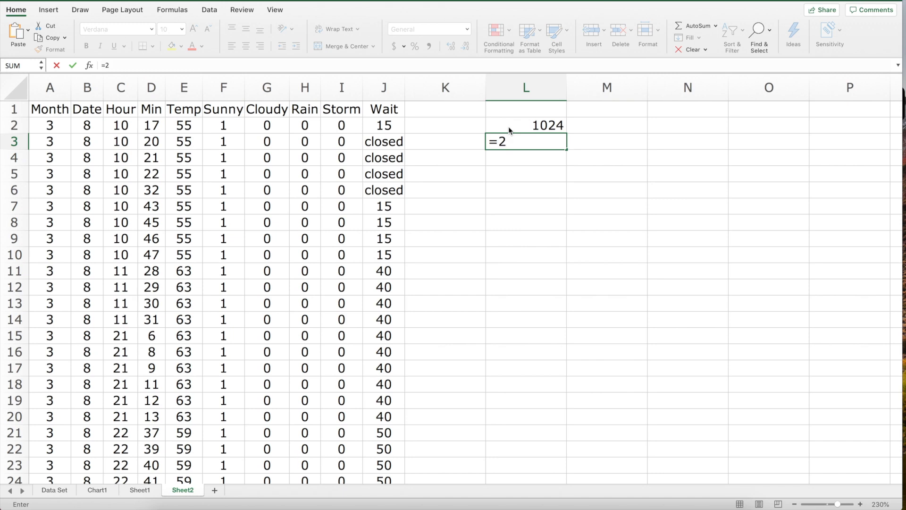
pyautogui.write('2^11')
pyautogui.press('Return')
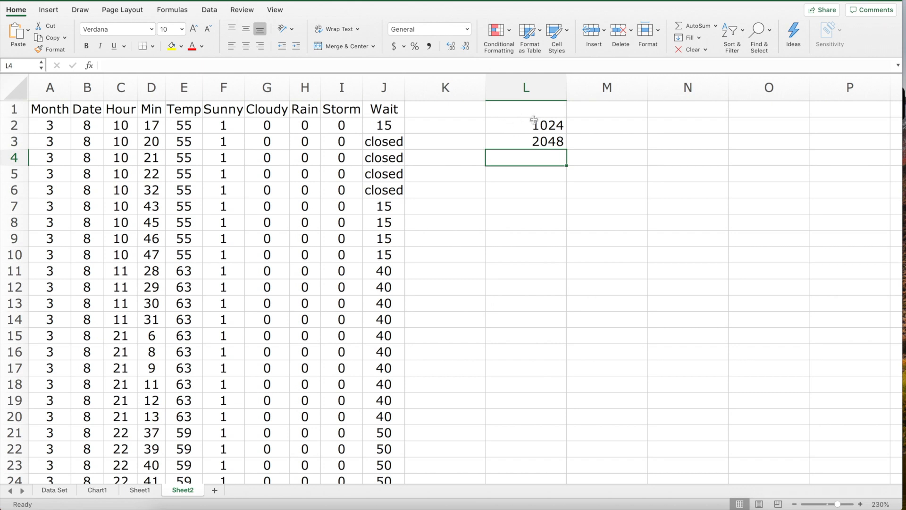
# - Clear cells L2:L3 and calculate the maximum wait in L2 with =max(j:j)
pyautogui.moveTo(534, 123); pyautogui.dragTo(539, 142)
pyautogui.press('Delete')
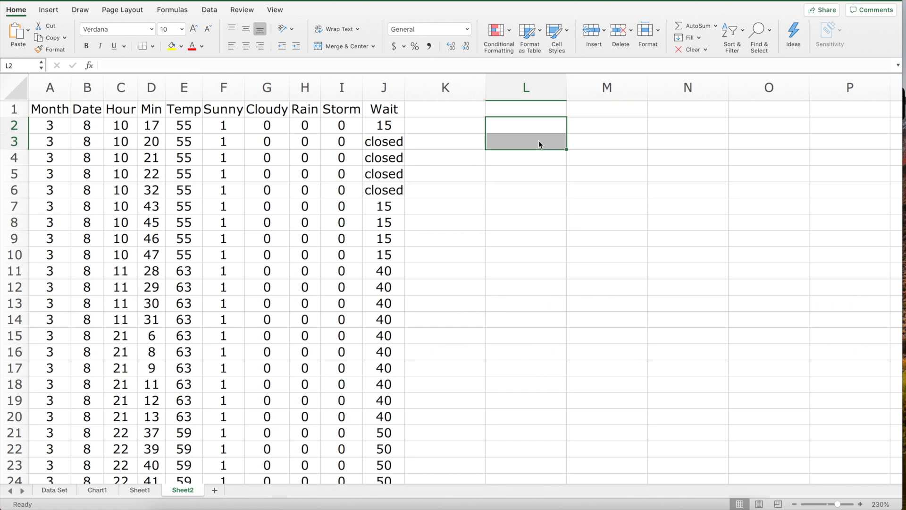
pyautogui.click(532, 126)
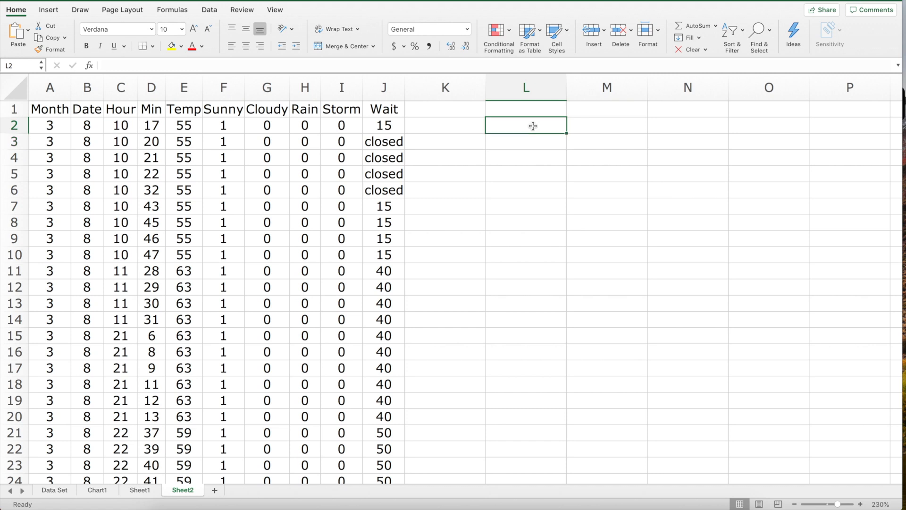
pyautogui.write('=ma')
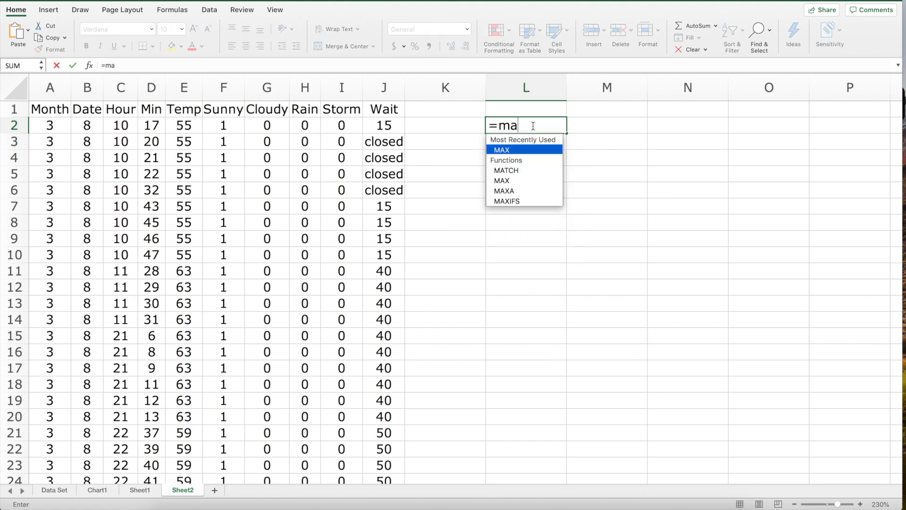
pyautogui.write('x(')
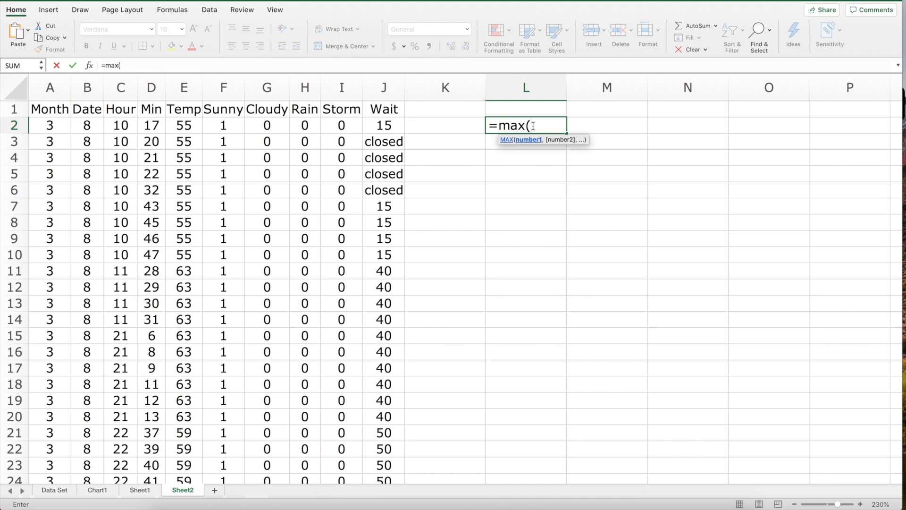
pyautogui.write('j:j)')
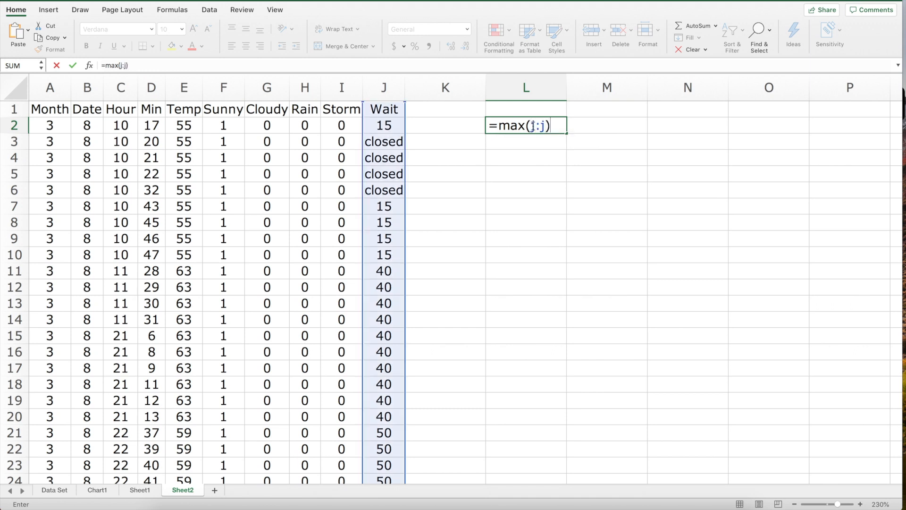
pyautogui.press('Return')
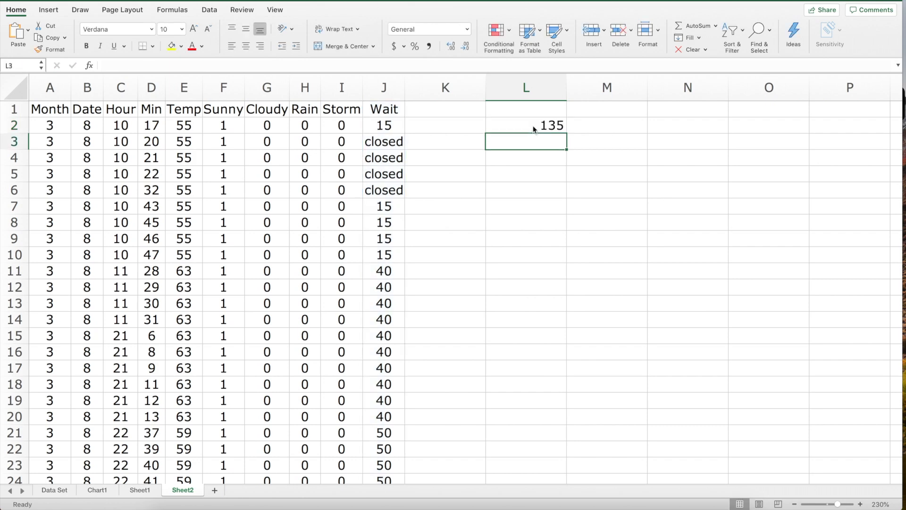
# - Calculate the minimum wait in cell L3 with =min(J:J)
pyautogui.write('=')
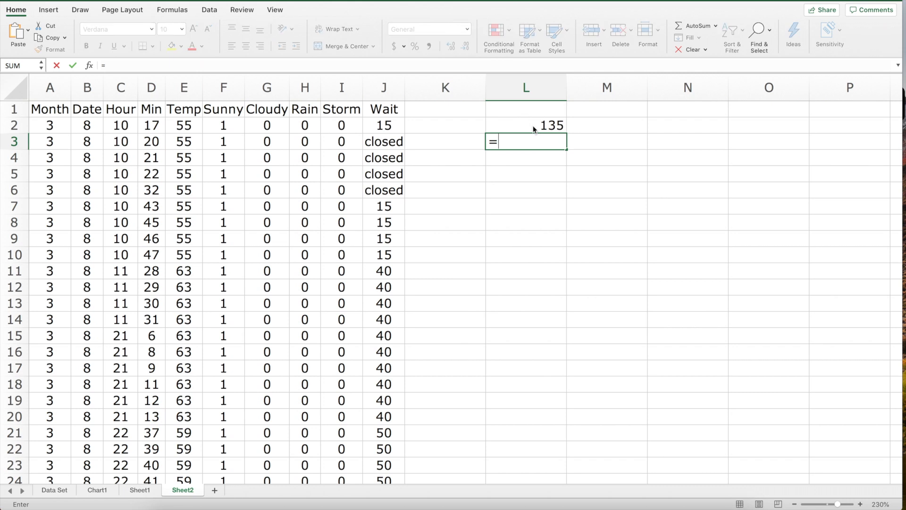
pyautogui.write('min(')
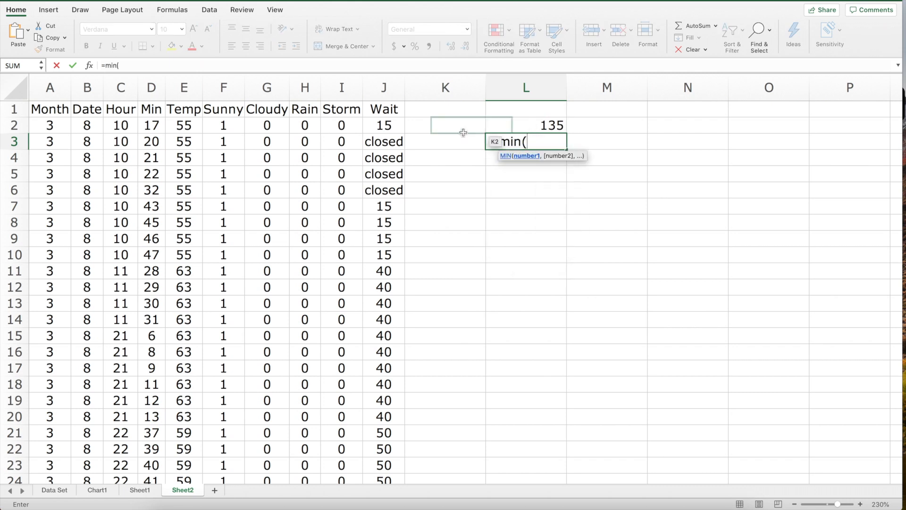
pyautogui.click(383, 96)
pyautogui.write(')')
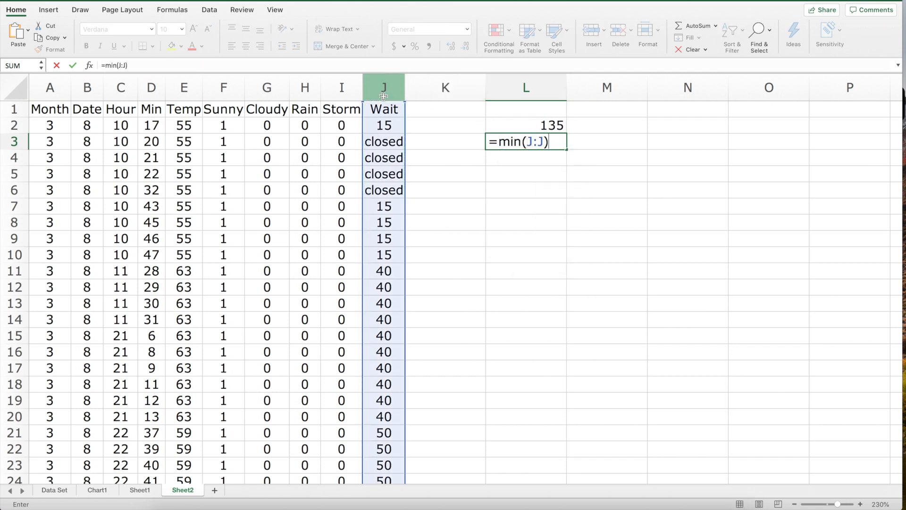
pyautogui.press('Return')
# - Calculate the range of the wait times in cell L5 with =max(J:J)-min(J:J)
pyautogui.press('Return')
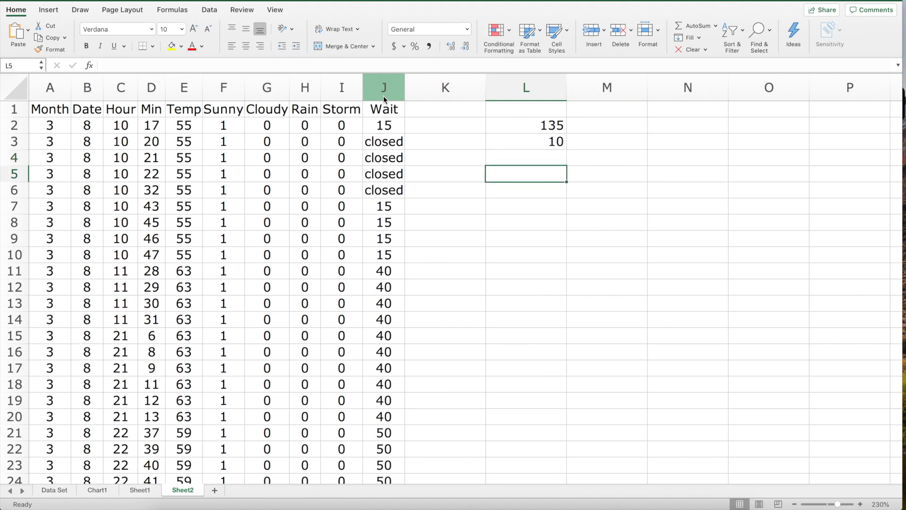
pyautogui.write('=max(')
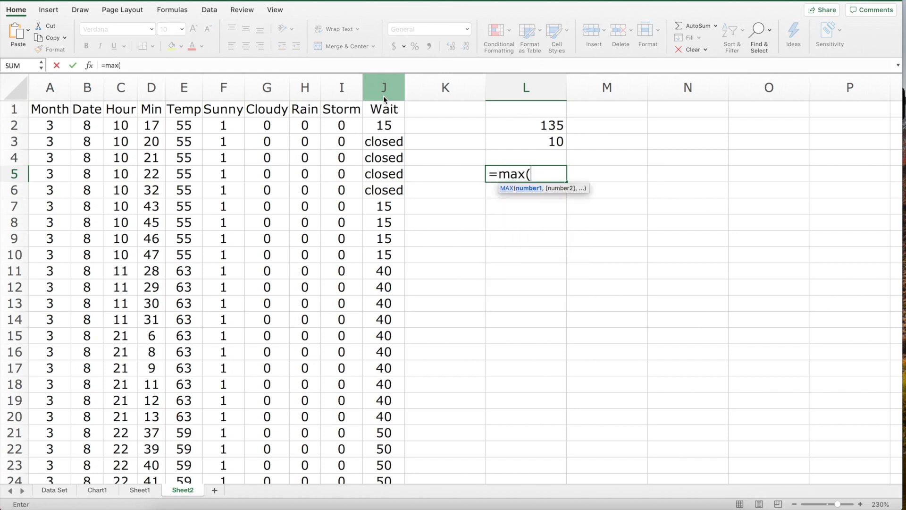
pyautogui.click(374, 85)
pyautogui.write(')')
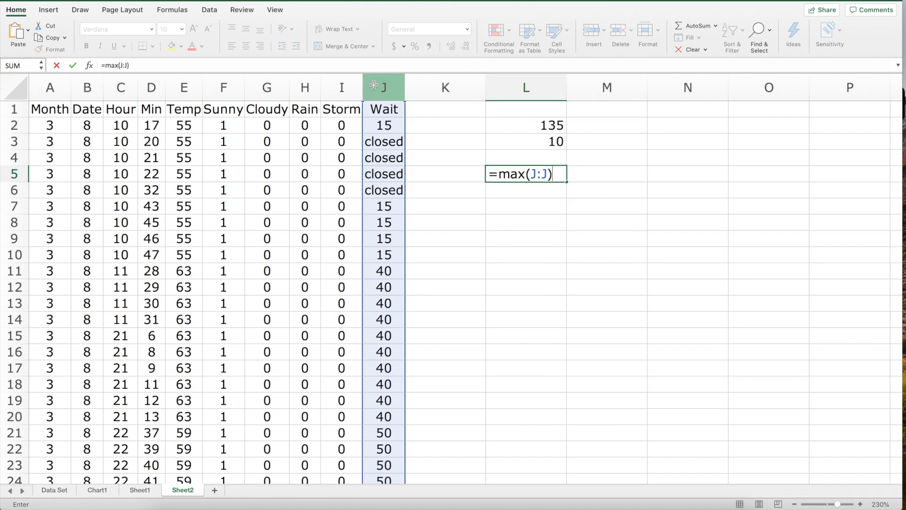
pyautogui.write('-min(')
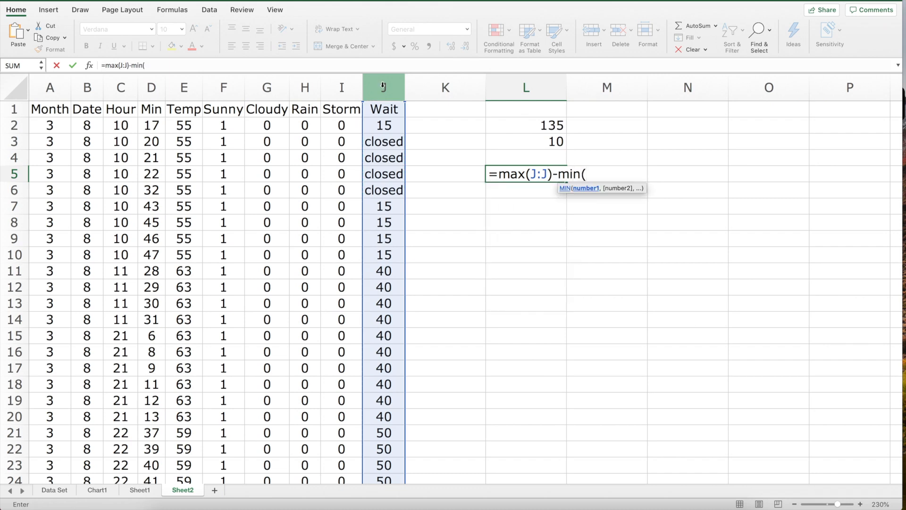
pyautogui.click(383, 86)
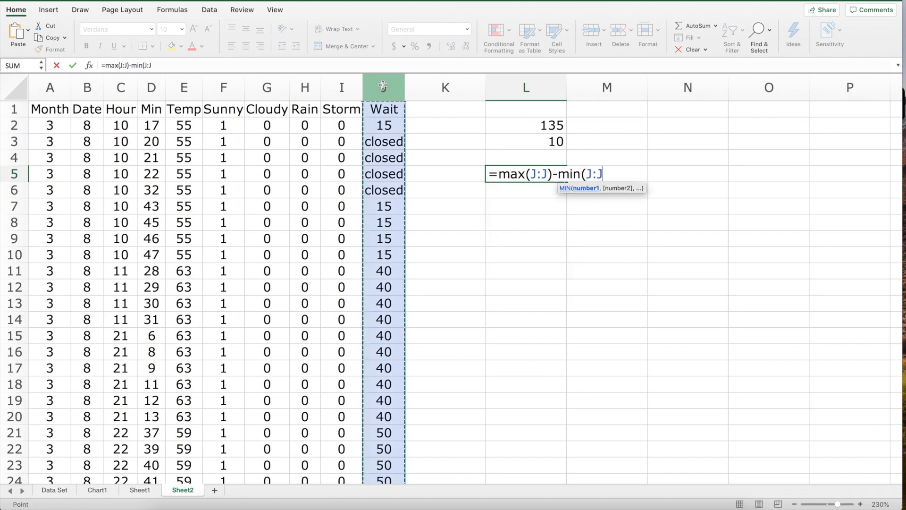
pyautogui.write(')')
pyautogui.press('Return')
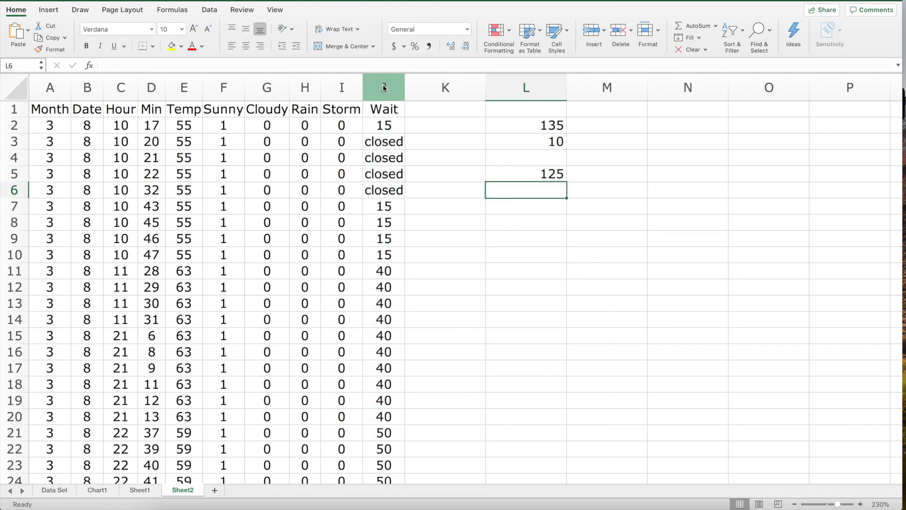
# - Calculate the class width in cell L7 by dividing the range by 11 with =L5/11
pyautogui.press('Down')
pyautogui.press('Down')
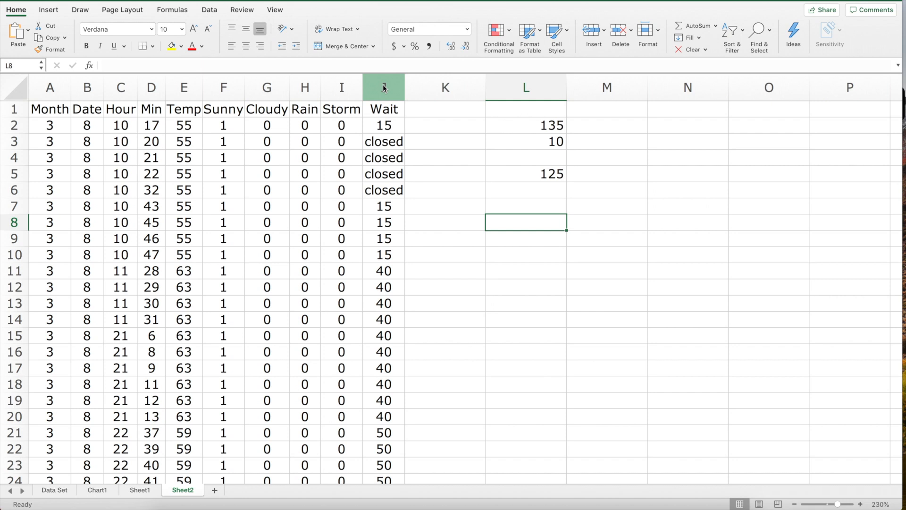
pyautogui.press('Up')
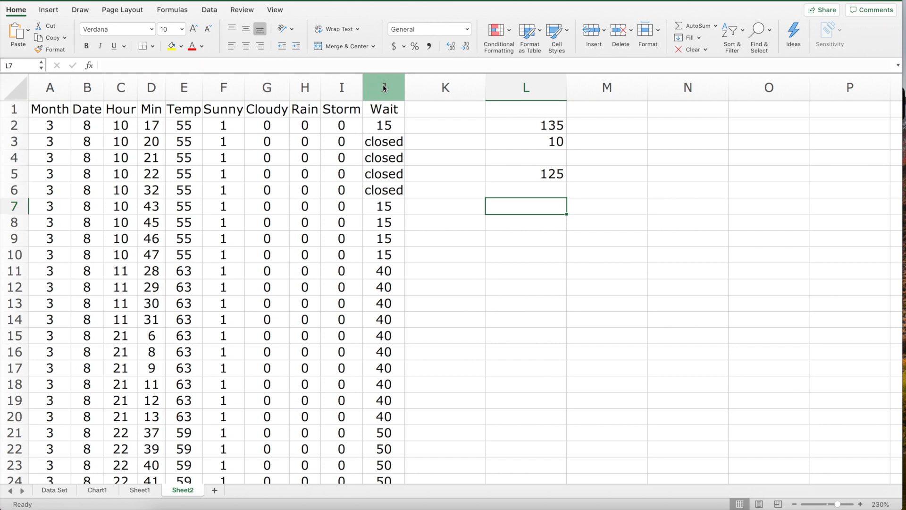
pyautogui.write('=')
pyautogui.click(545, 174)
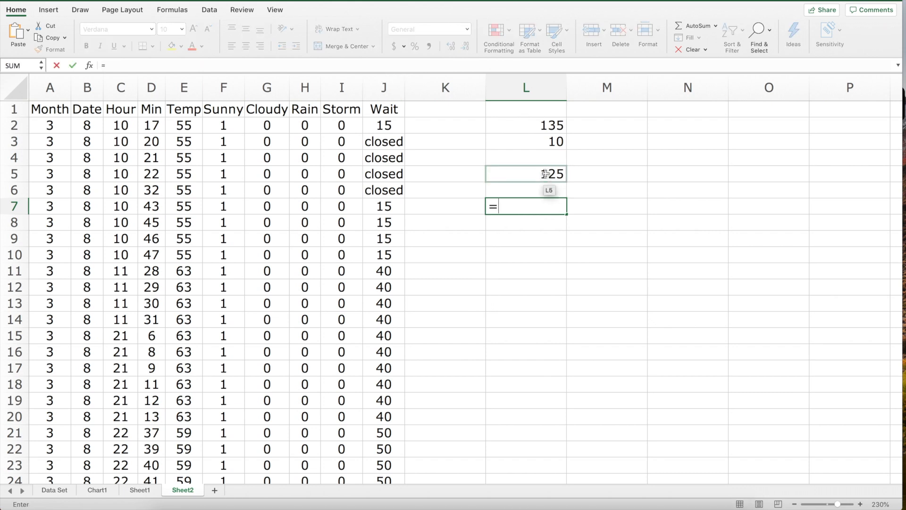
pyautogui.write('/11')
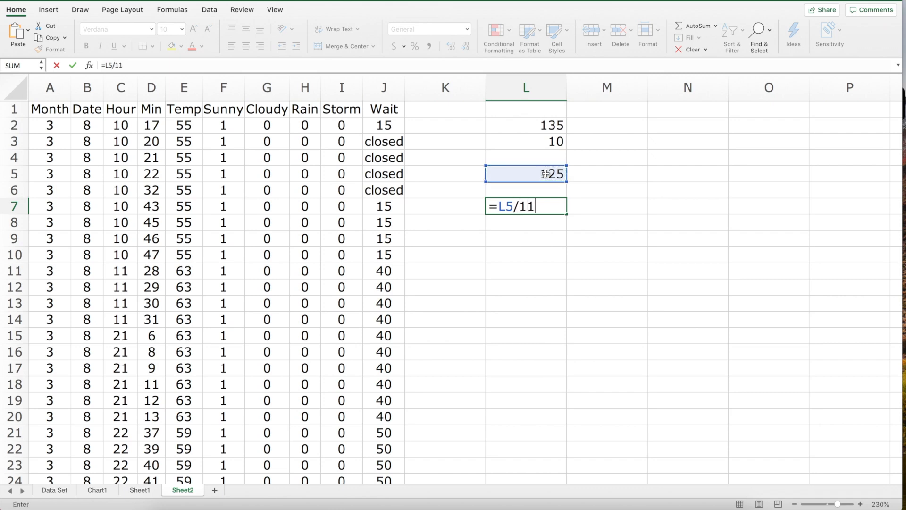
pyautogui.press('Return')
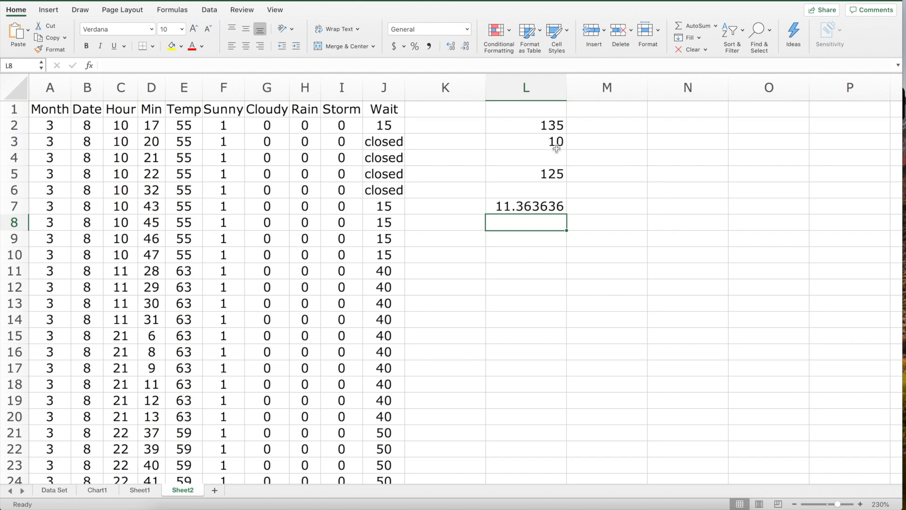
# - Clear the calculations in L2:L7 and enter the headers "Wait Time" in L3 and "Number of Observations" in M3
pyautogui.moveTo(547, 124); pyautogui.dragTo(550, 211)
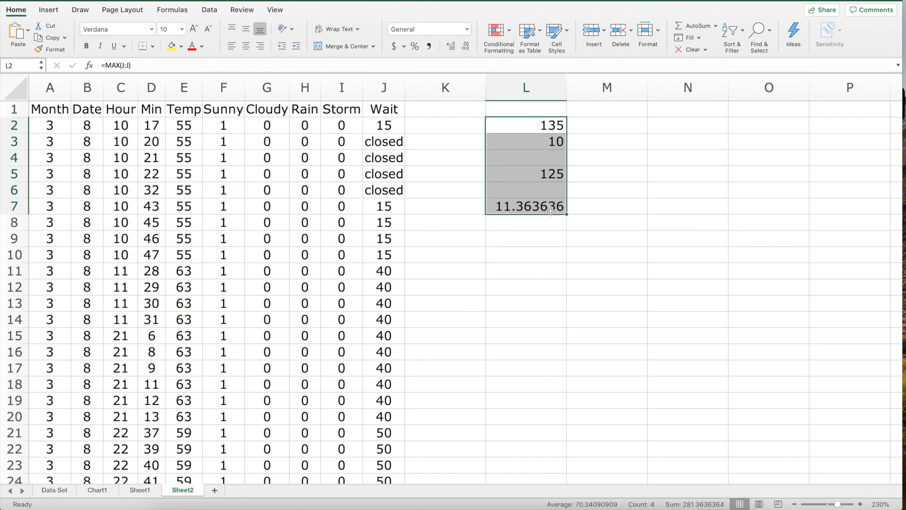
pyautogui.press('Delete')
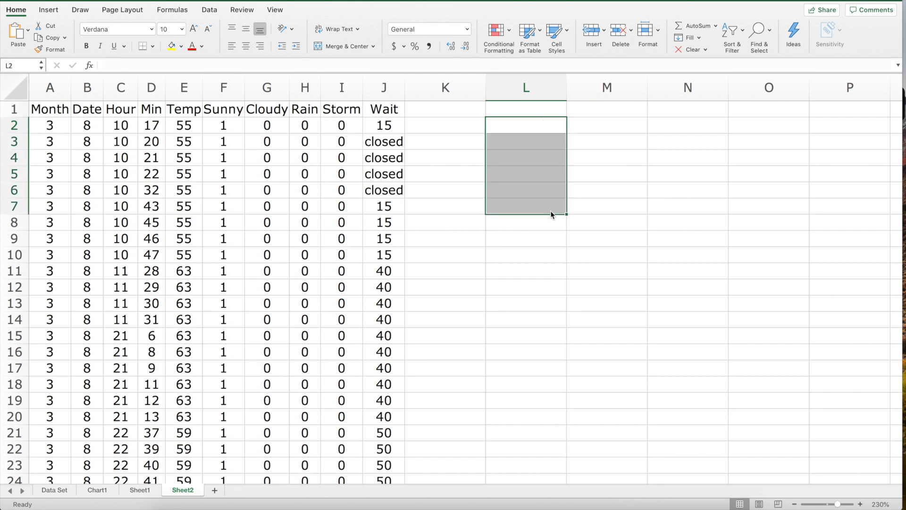
pyautogui.click(517, 158)
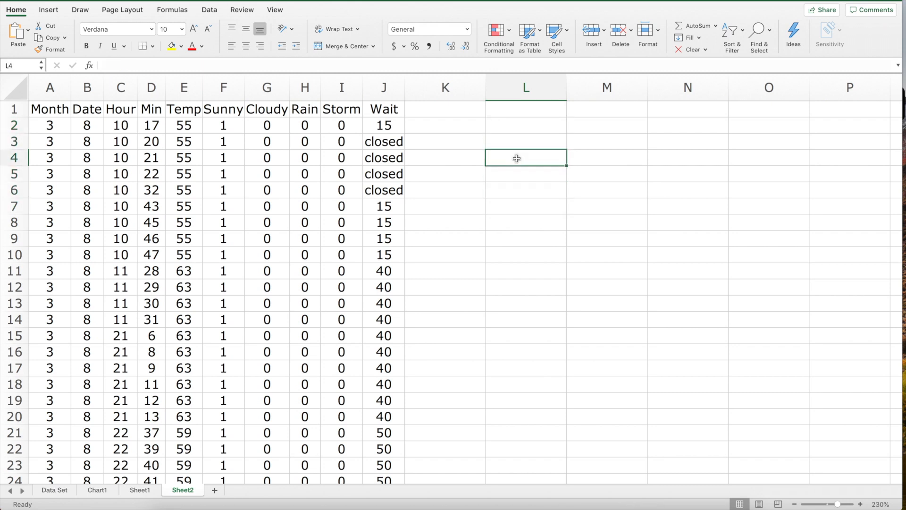
pyautogui.press('Up')
pyautogui.write('Wait Time')
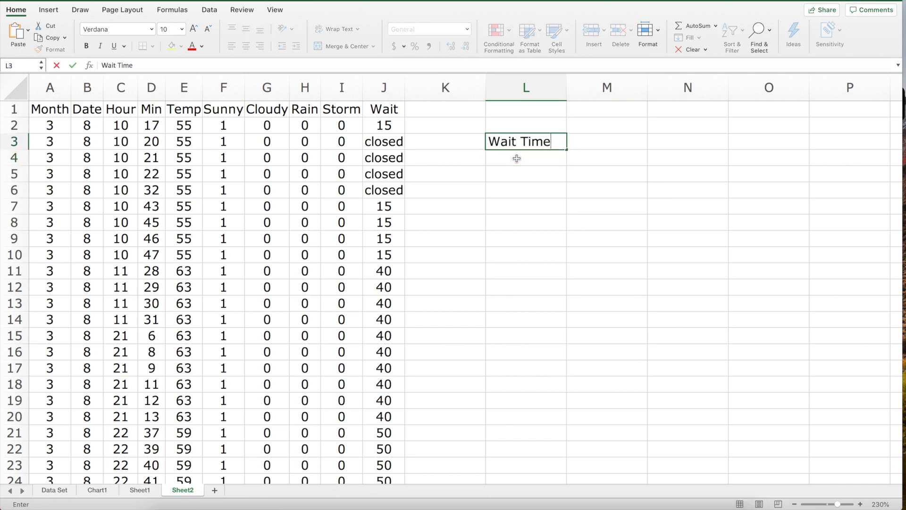
pyautogui.press('Tab')
pyautogui.write('Number of Observations')
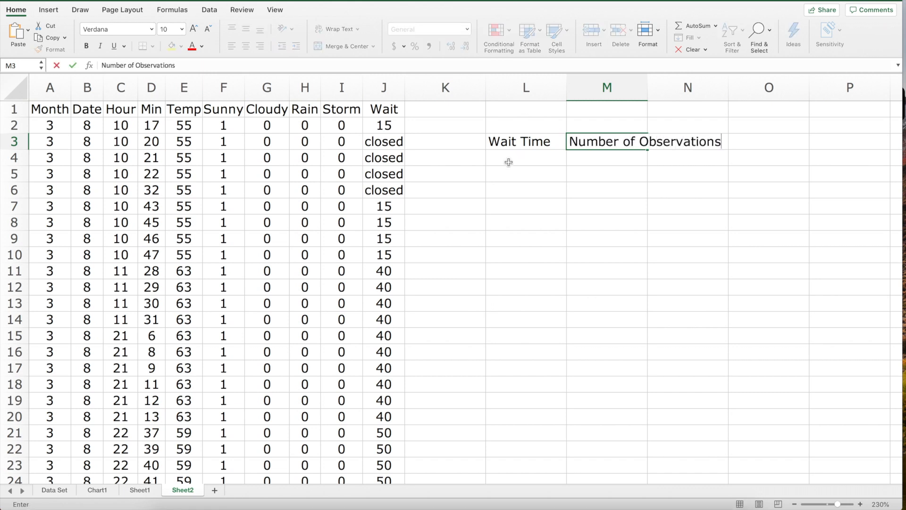
# - Enter the wait time classes "10 to 19", "20 to 29", "30 to 39" and "40 to 49" in L4:L7
pyautogui.click(526, 156)
pyautogui.write('10 t')
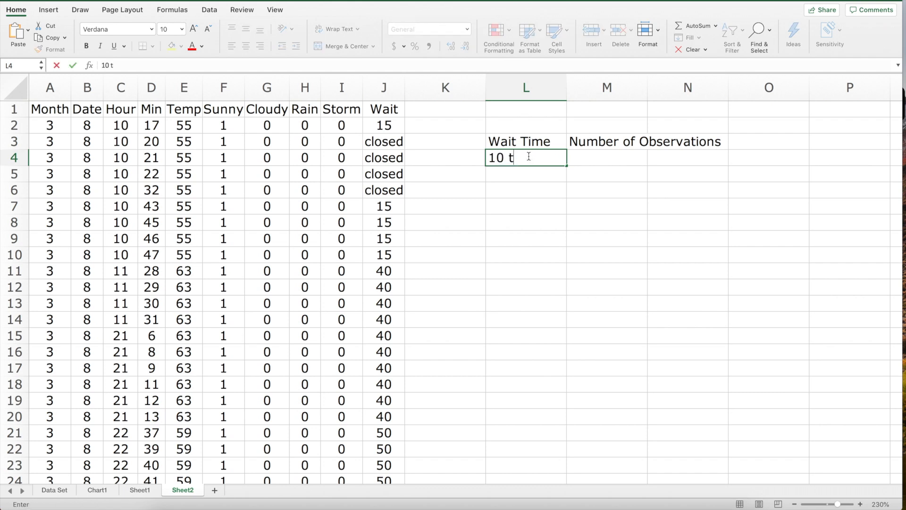
pyautogui.write('o 19')
pyautogui.press('Return')
pyautogui.write('20 to 29')
pyautogui.press('Return')
pyautogui.write('30 to')
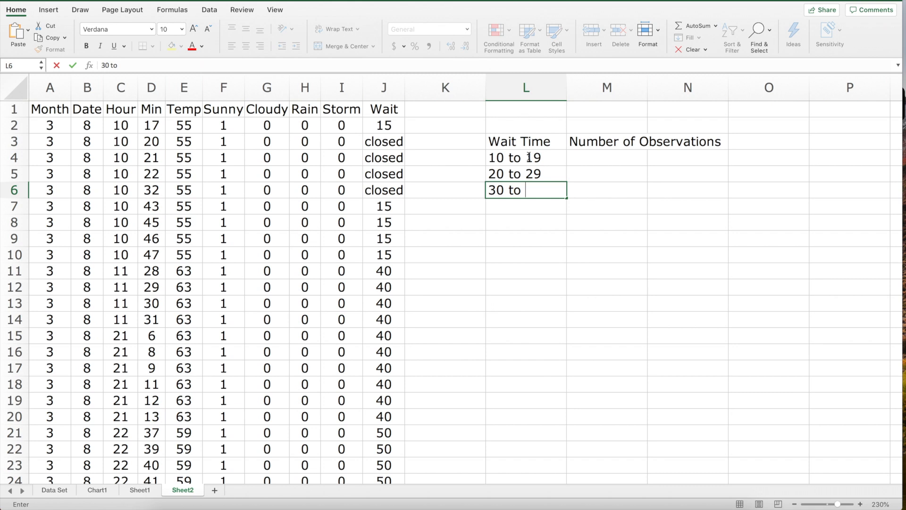
pyautogui.write(' 39')
pyautogui.press('Return')
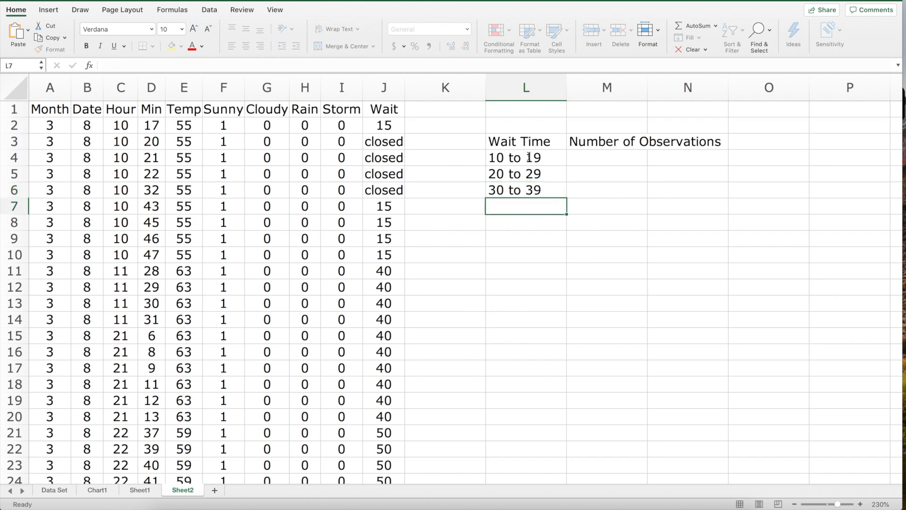
pyautogui.write('40 to 49')
pyautogui.press('Return')
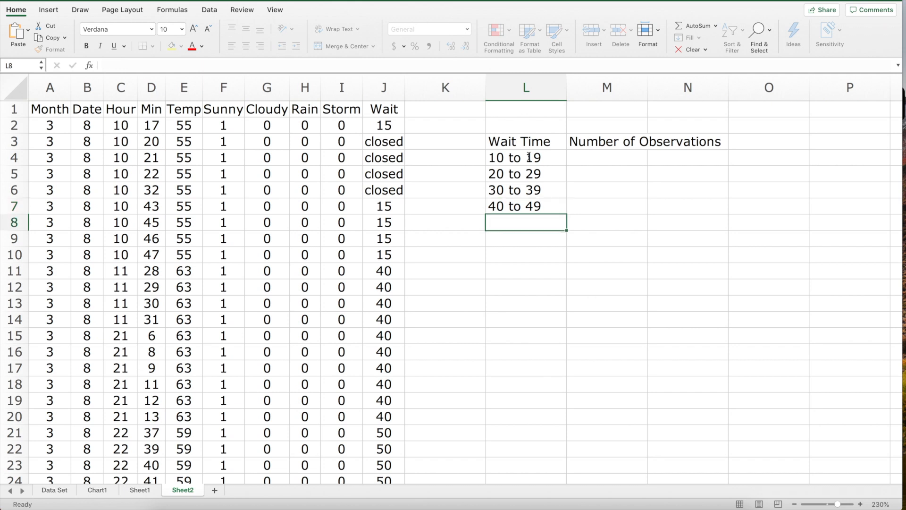
# - Enter the wait time classes "50 to 59", "60 to 69", "70 to 79" and "80 to 89" in L8:L11
pyautogui.write('50 to ')
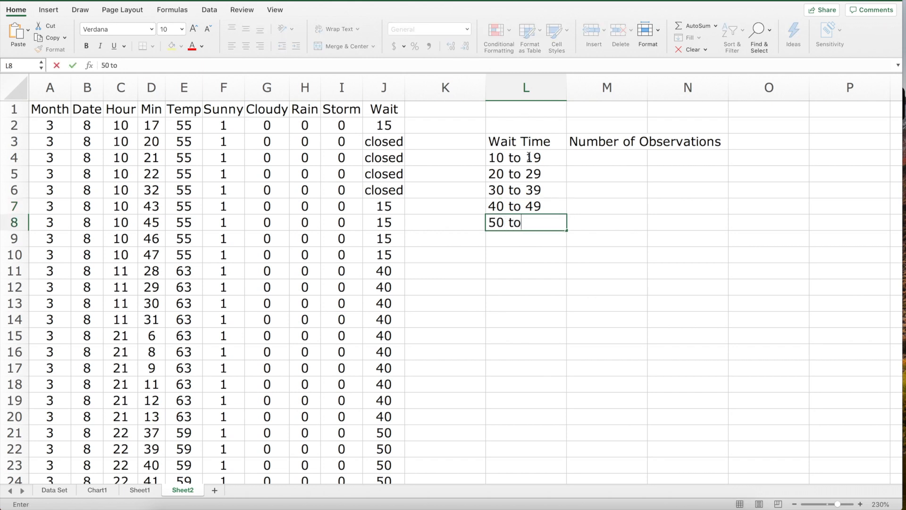
pyautogui.write('59')
pyautogui.press('Return')
pyautogui.write('60 ')
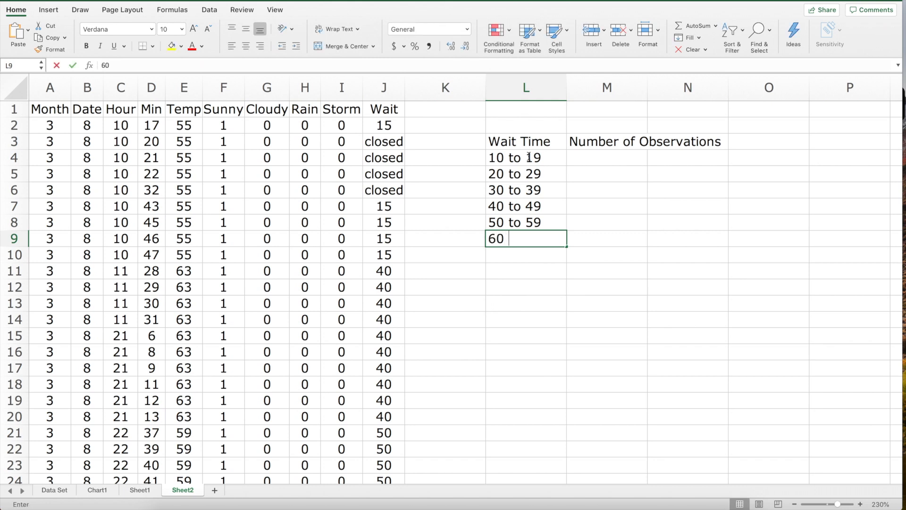
pyautogui.write('to 69')
pyautogui.press('Return')
pyautogui.write('70 to 79')
pyautogui.press('Return')
pyautogui.write('80 to')
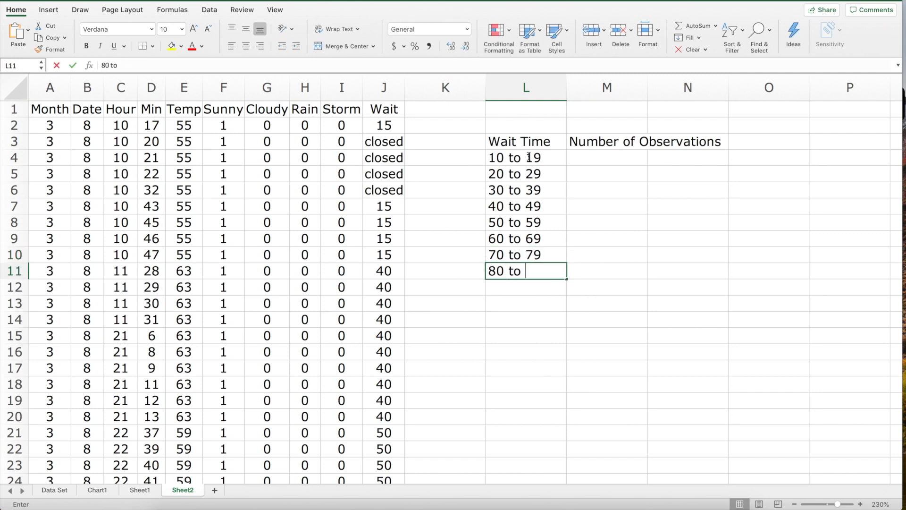
pyautogui.write(' 89')
pyautogui.press('Return')
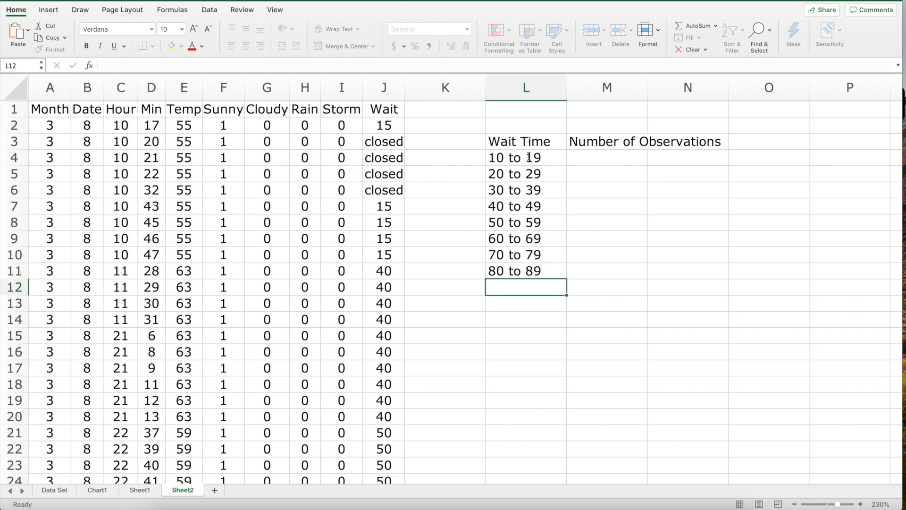
# - Enter the classes "90 to 99", "100 to 109", "110 to 119", "120 to 129" and "130 to 139" in L12:L16
pyautogui.write('90 to 99')
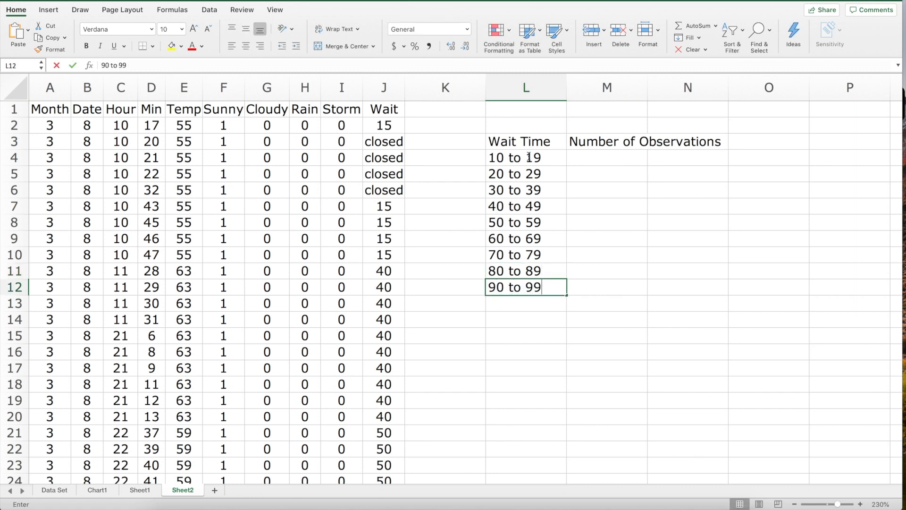
pyautogui.press('Return')
pyautogui.write('100 to 109')
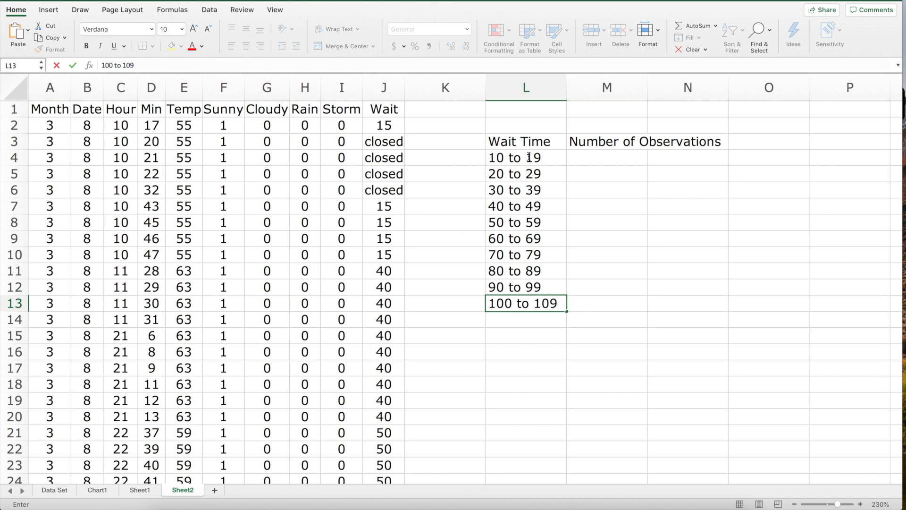
pyautogui.press('Return')
pyautogui.write('110 to 119')
pyautogui.press('Return')
pyautogui.write('120')
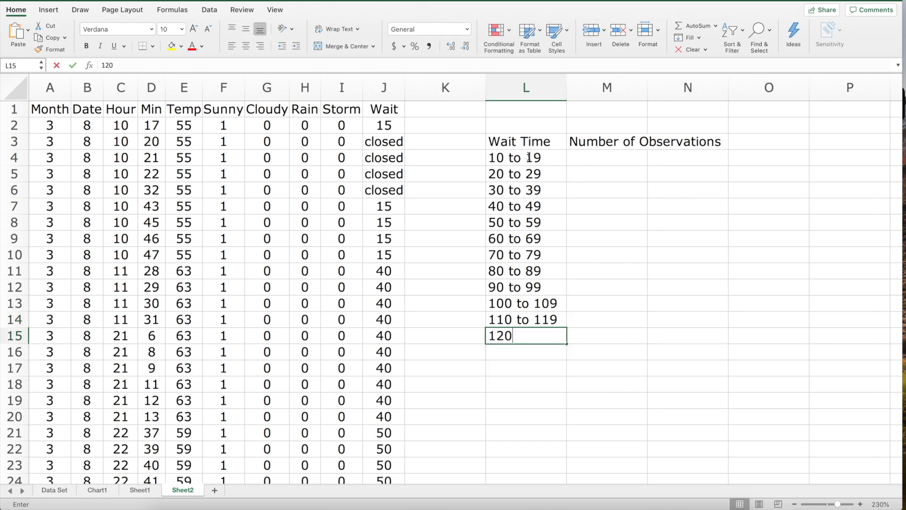
pyautogui.write(' to 129')
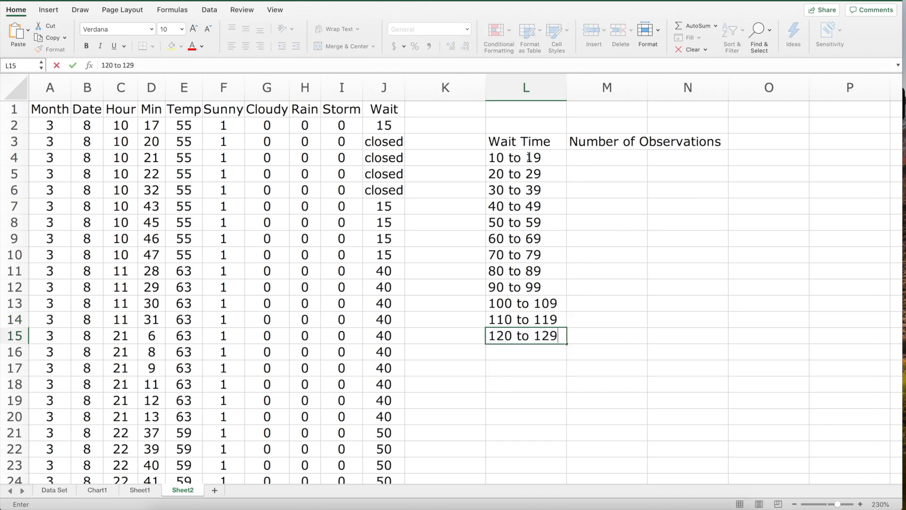
pyautogui.press('Return')
pyautogui.write('130 to')
pyautogui.write('139')
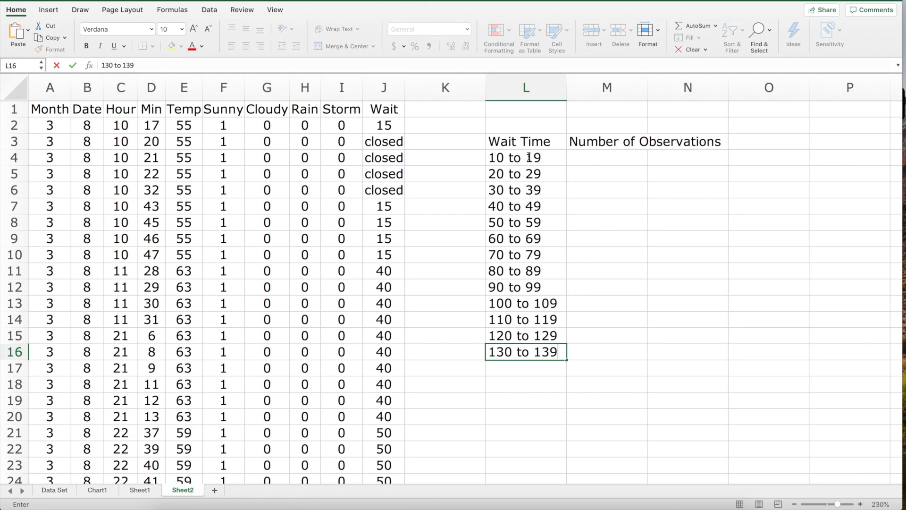
# - Autofit column M to its header and count the waits below 20 in M4 with =countif(J:J,"<20")
pyautogui.click(624, 156)
pyautogui.doubleClick(647, 89)
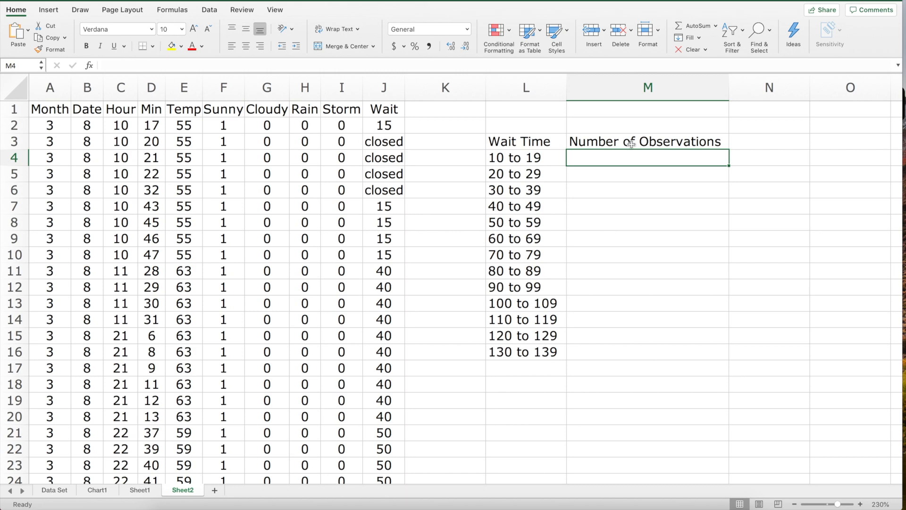
pyautogui.write('=')
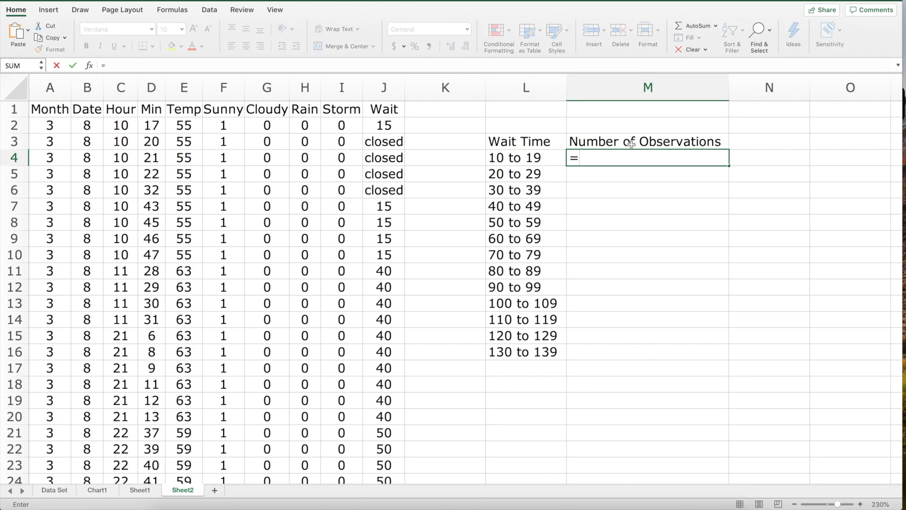
pyautogui.write('countif(')
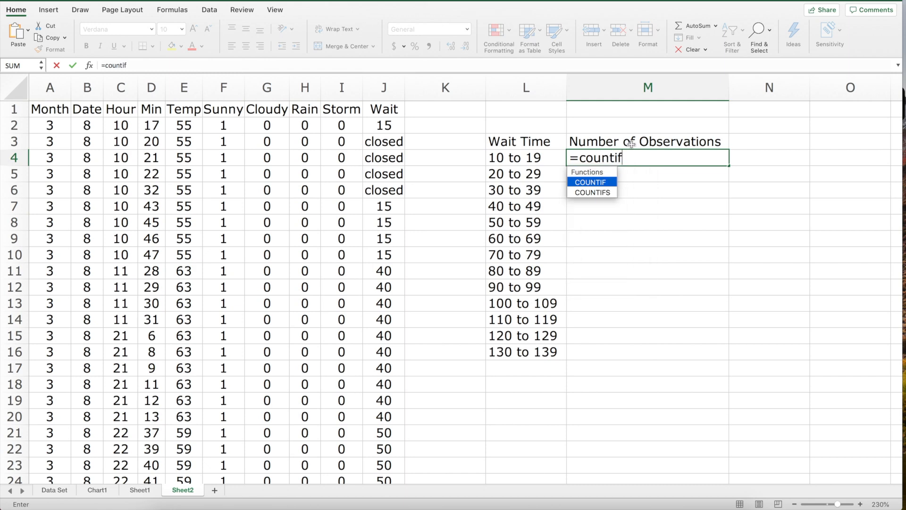
pyautogui.click(381, 91)
pyautogui.write(',')
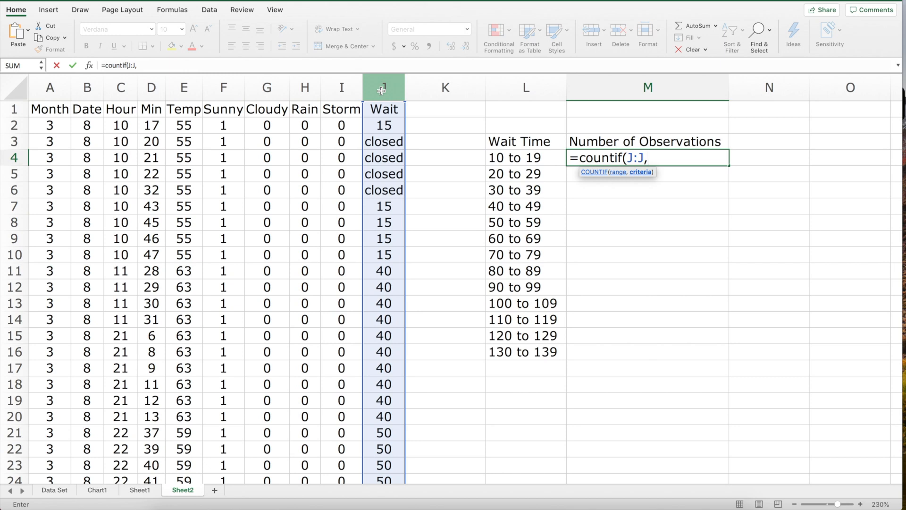
pyautogui.write('"<20")')
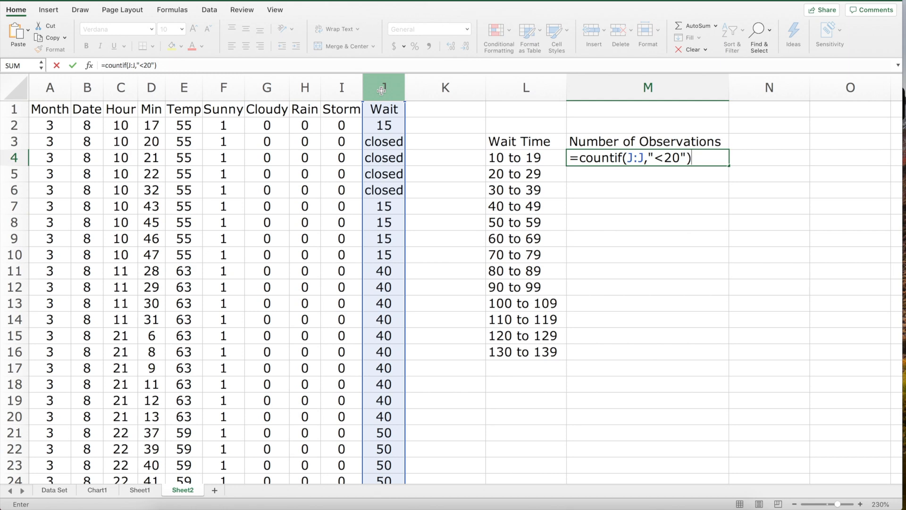
pyautogui.press('Return')
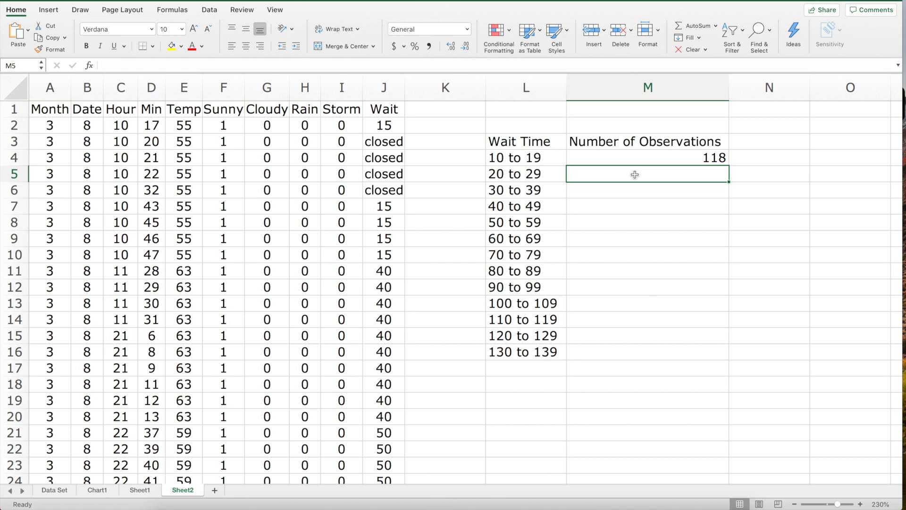
# - Count the waits in the 20 to 29 class in M5 with =countifs(J:J,">19",j:J,"<30")
pyautogui.write('=count')
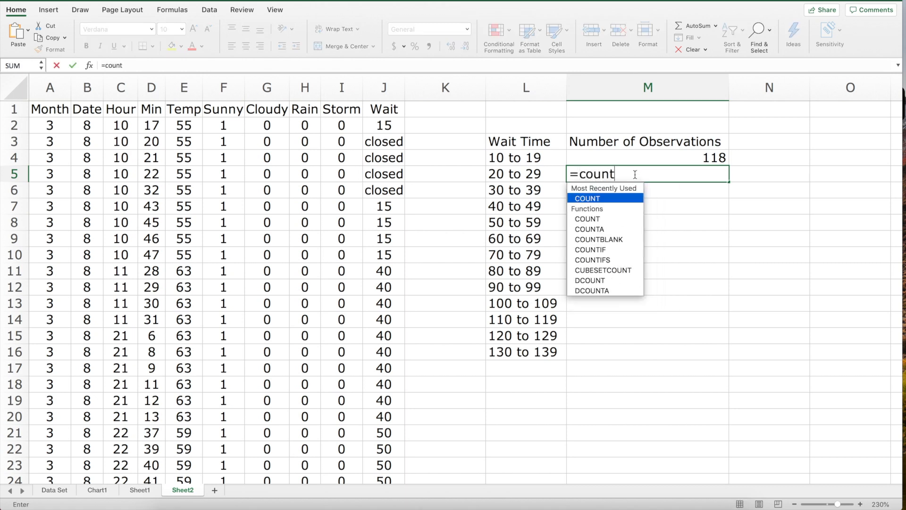
pyautogui.write('ifs(')
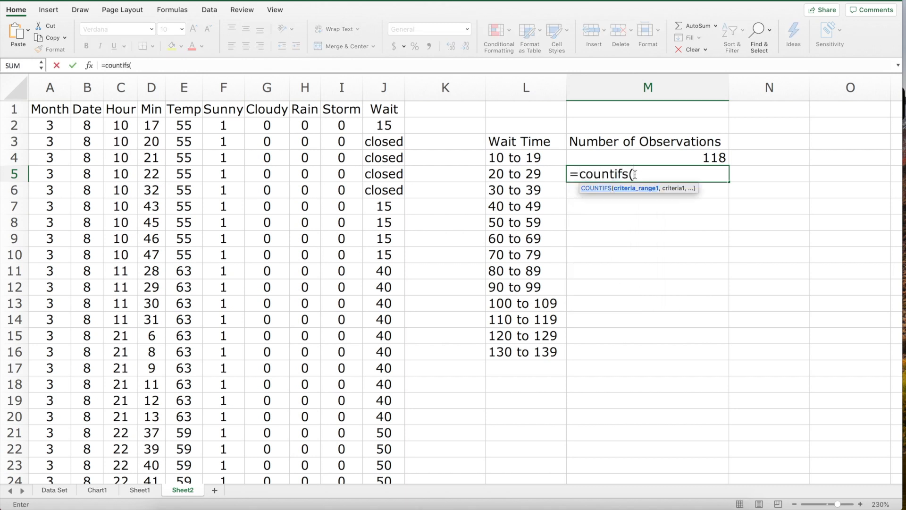
pyautogui.click(383, 91)
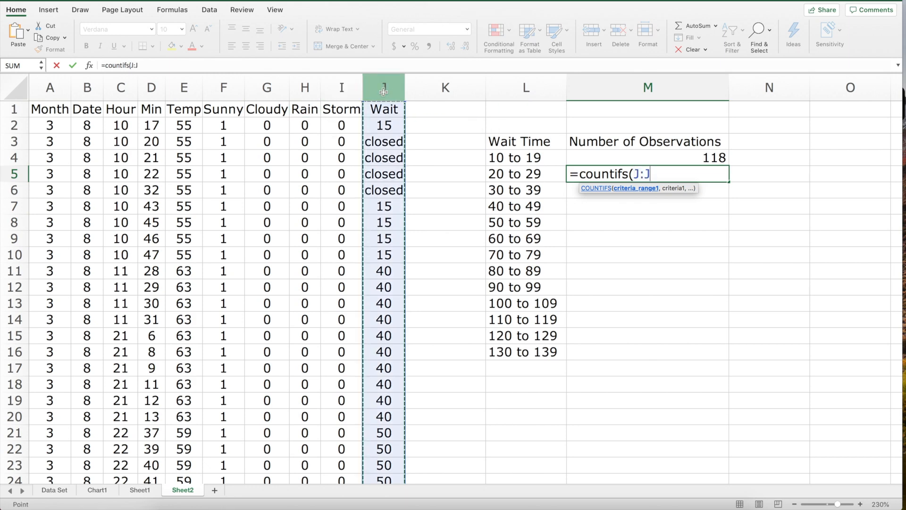
pyautogui.write(',">19')
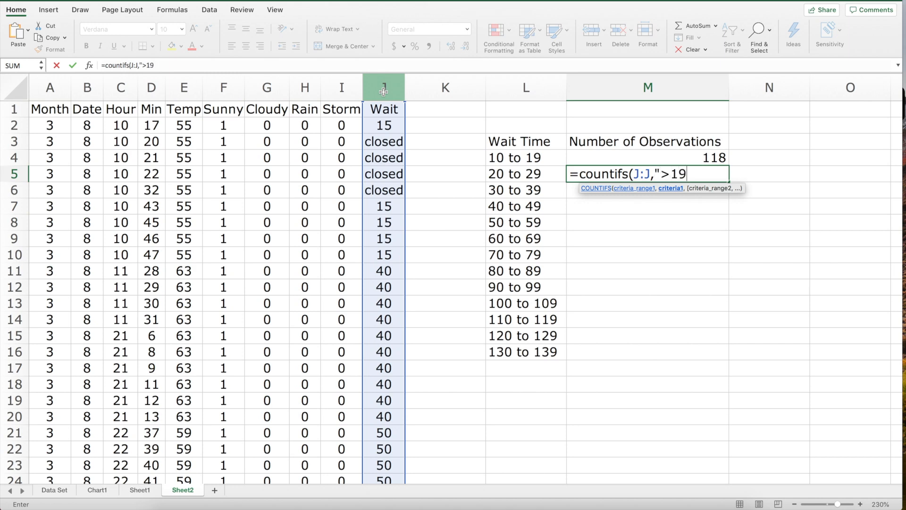
pyautogui.write('",')
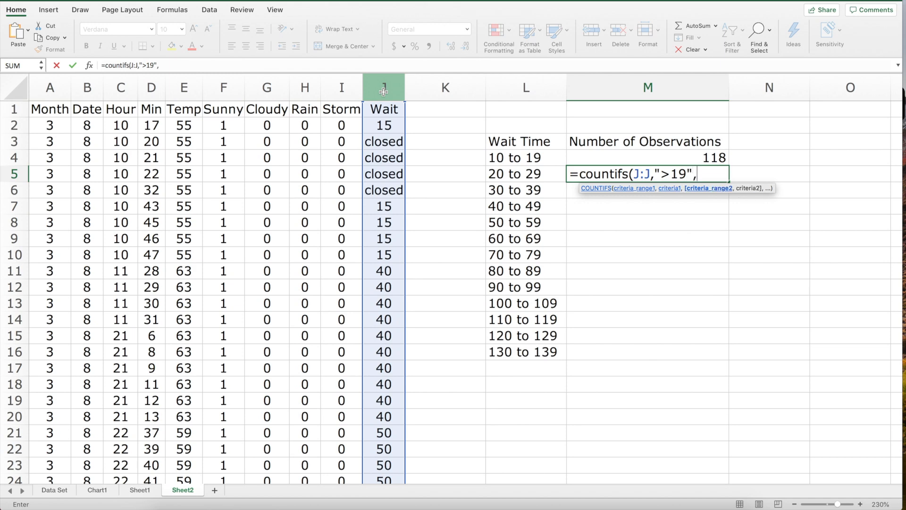
pyautogui.write('j:')
pyautogui.click(383, 92)
pyautogui.write(',"')
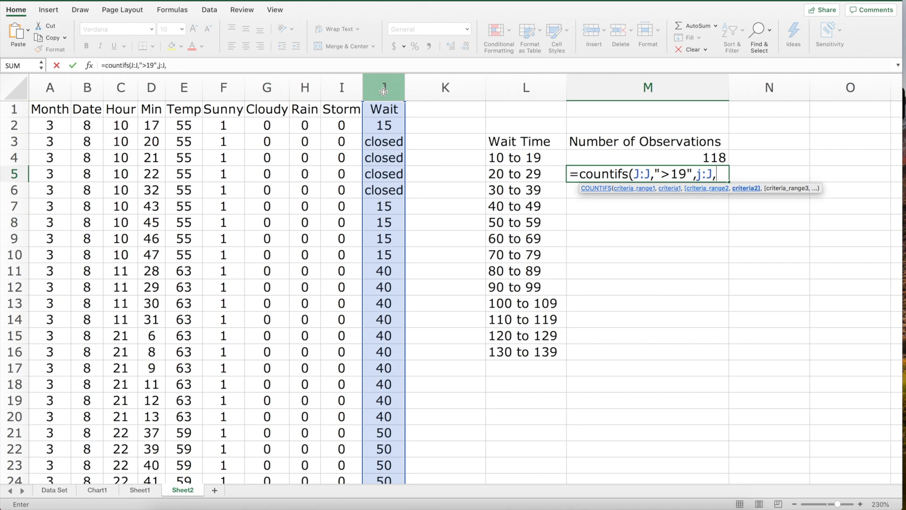
pyautogui.write('<30")')
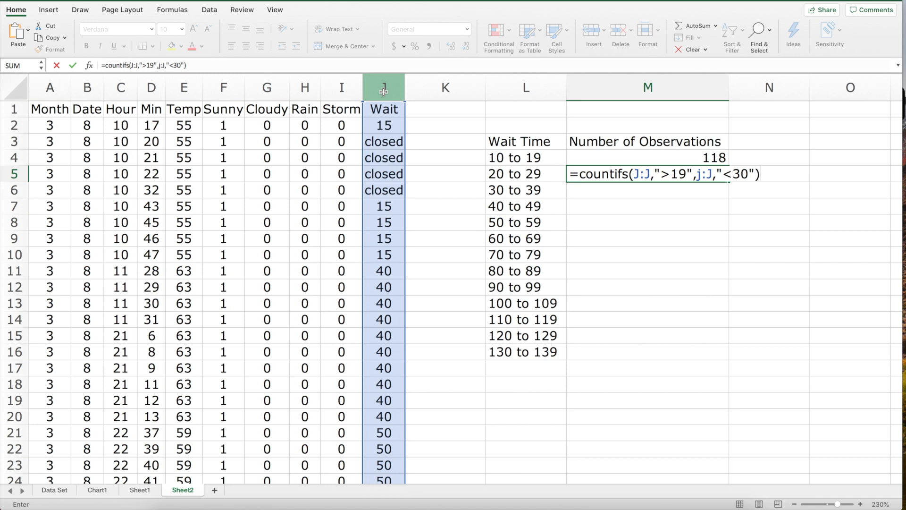
pyautogui.press('Return')
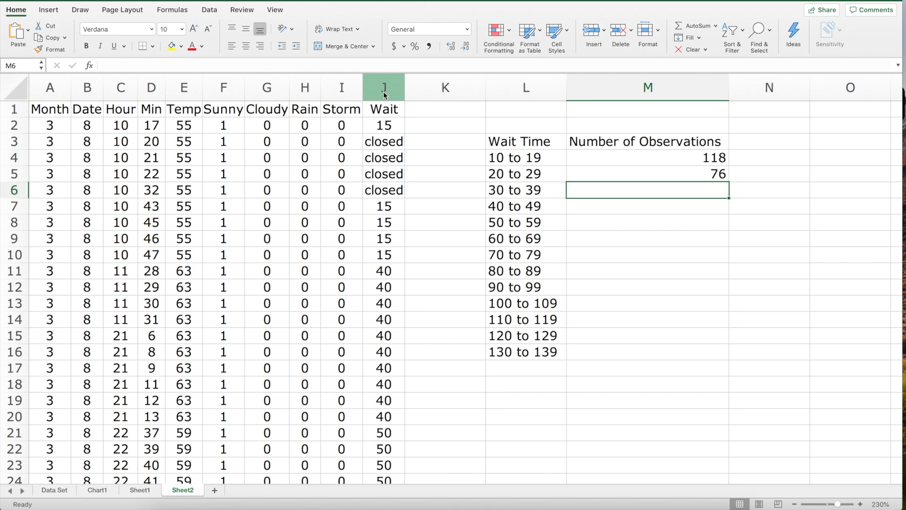
# - Count the waits in the 30 to 39 class in M6 with =countifs(J:J,">29",j:j, "<40")
pyautogui.click(685, 180)
pyautogui.click(683, 193)
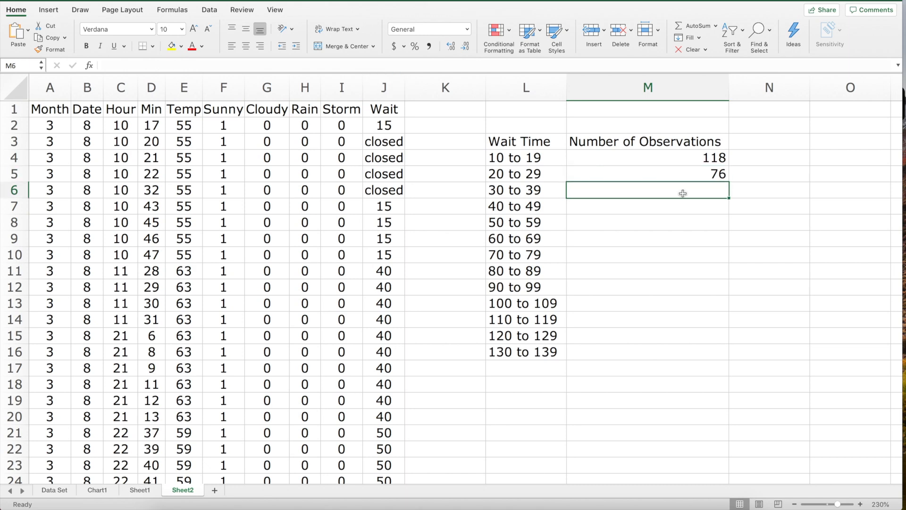
pyautogui.write('=')
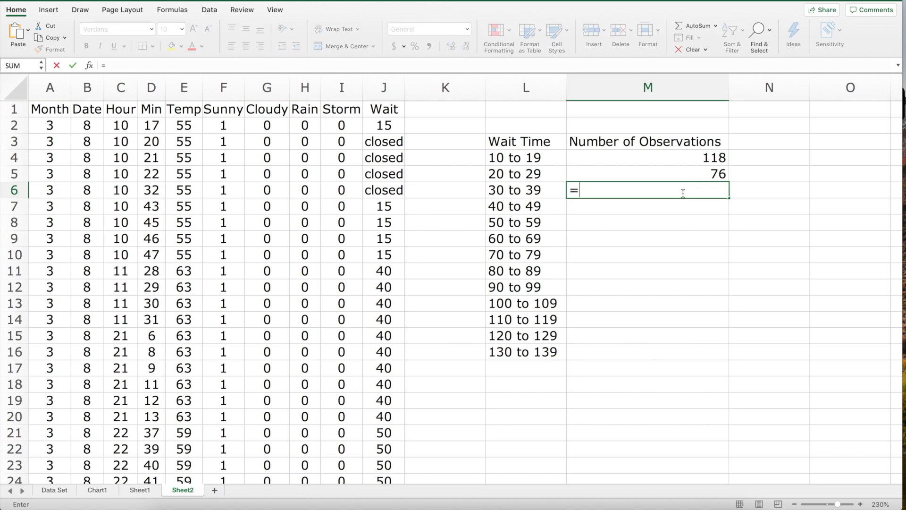
pyautogui.write('counti')
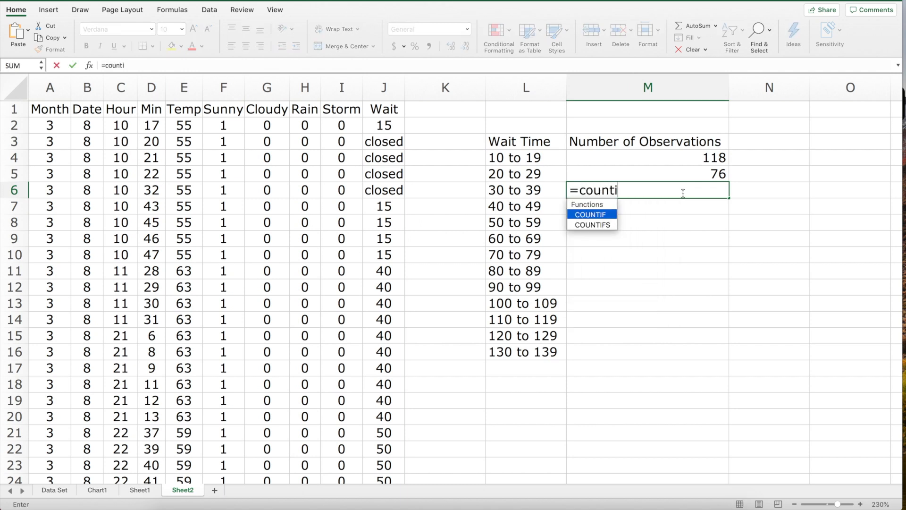
pyautogui.write('fs(')
pyautogui.click(384, 88)
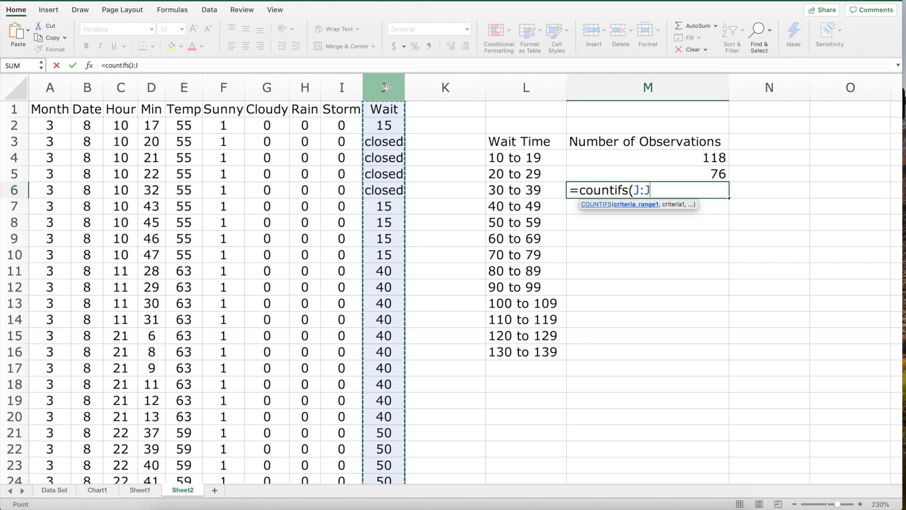
pyautogui.write(',">')
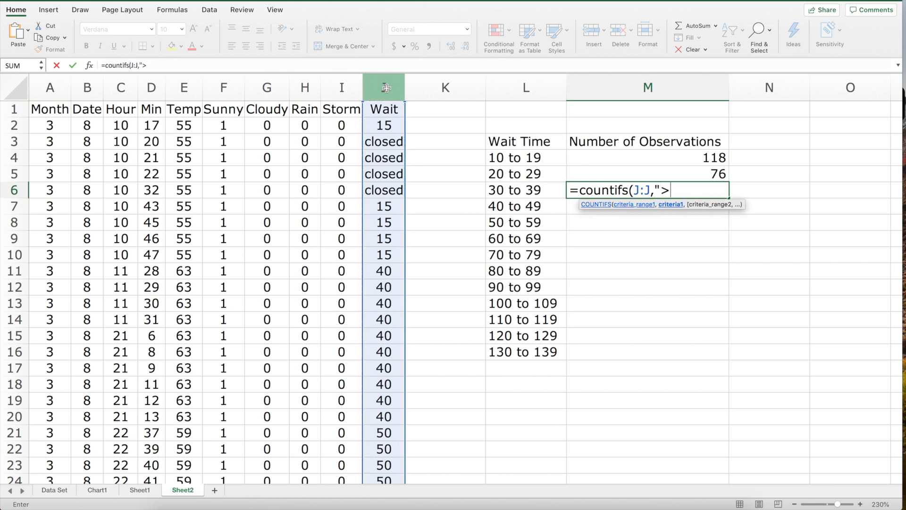
pyautogui.write('29",')
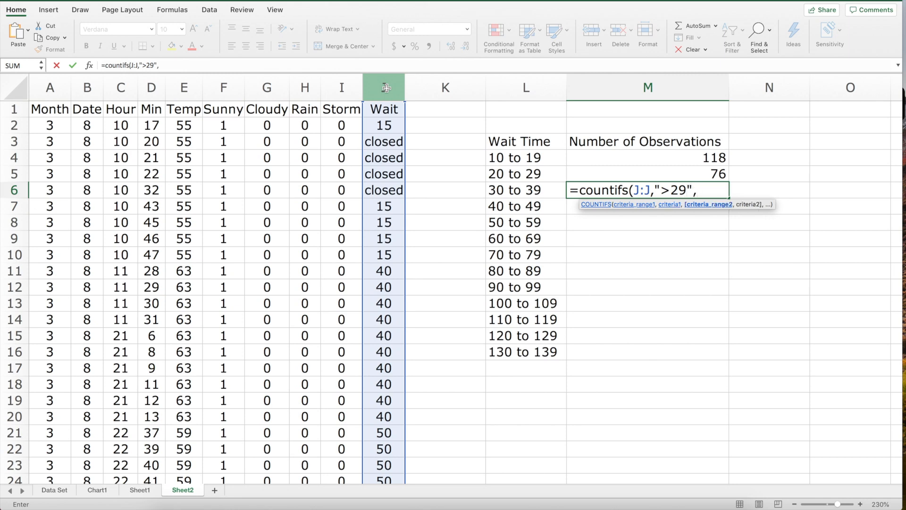
pyautogui.write('j;')
pyautogui.press('BackSpace')
pyautogui.write(':j')
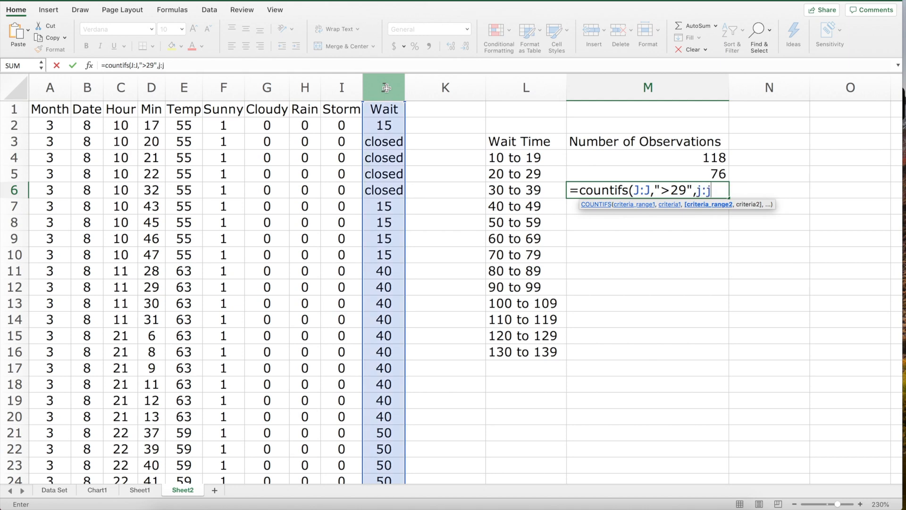
pyautogui.write(', "')
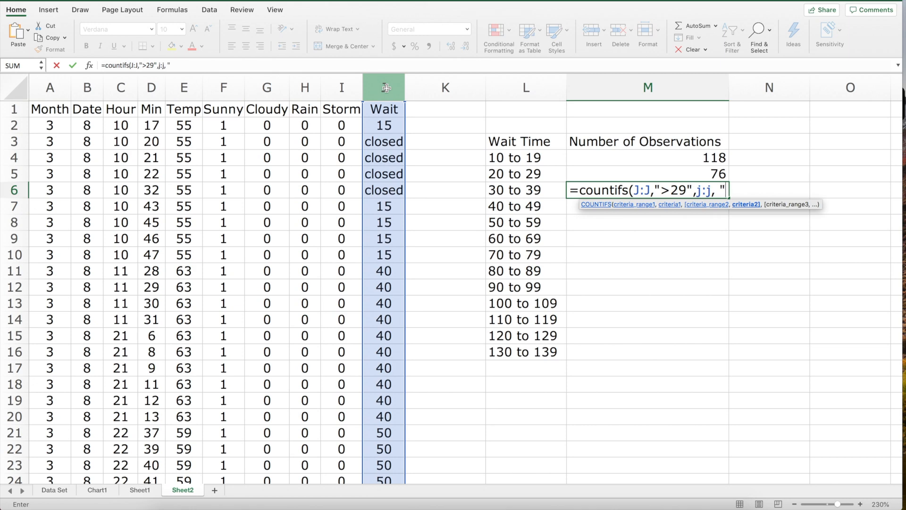
pyautogui.write('<40")')
pyautogui.press('Return')
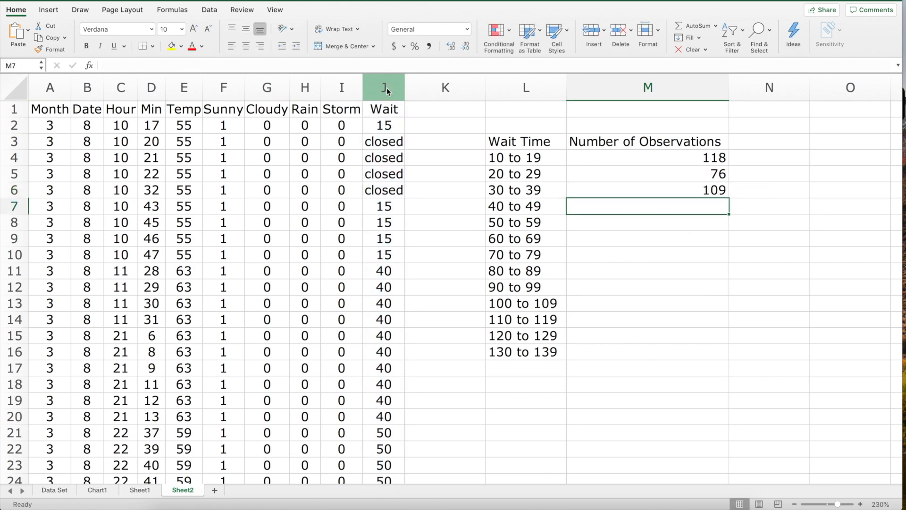
# - Fill the COUNTIFS formula from M6 down through M16
pyautogui.click(687, 190)
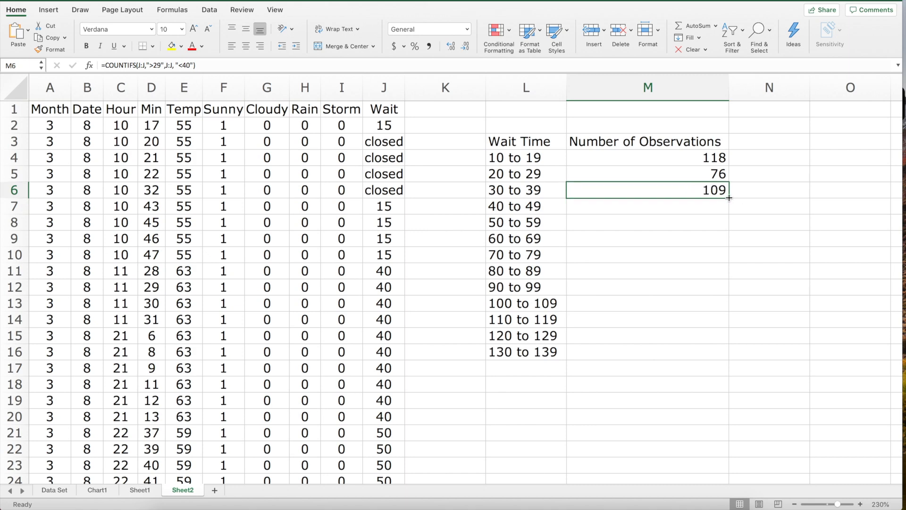
pyautogui.moveTo(729, 197); pyautogui.dragTo(729, 360)
# - Change the criteria in M7's formula to ">39" and "<50" for the 40 to 49 class
pyautogui.click(704, 202)
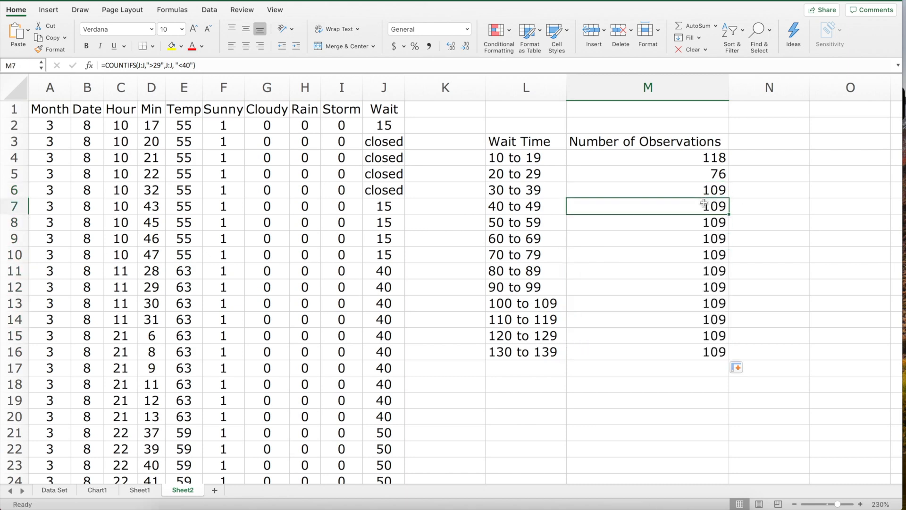
pyautogui.click(157, 65)
pyautogui.press('BackSpace')
pyautogui.write('3')
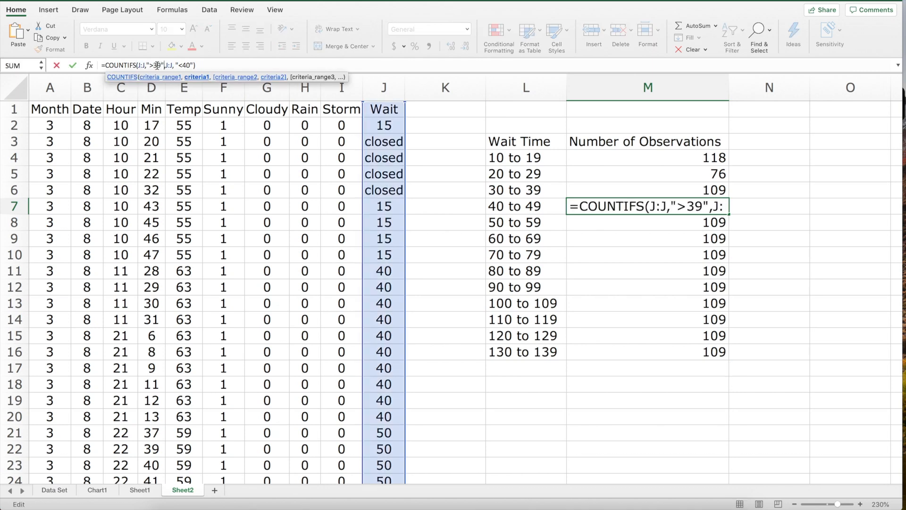
pyautogui.press('Right')
pyautogui.press('Right')
pyautogui.press('Right')
pyautogui.press('Right')
pyautogui.press('Right')
pyautogui.press('Right')
pyautogui.press('Right')
pyautogui.press('Right')
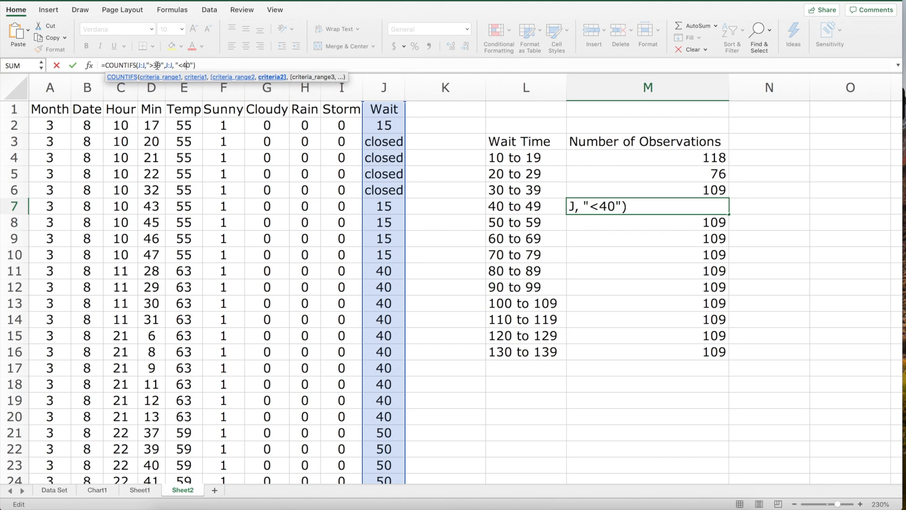
pyautogui.press('BackSpace')
pyautogui.write('5')
pyautogui.press('Return')
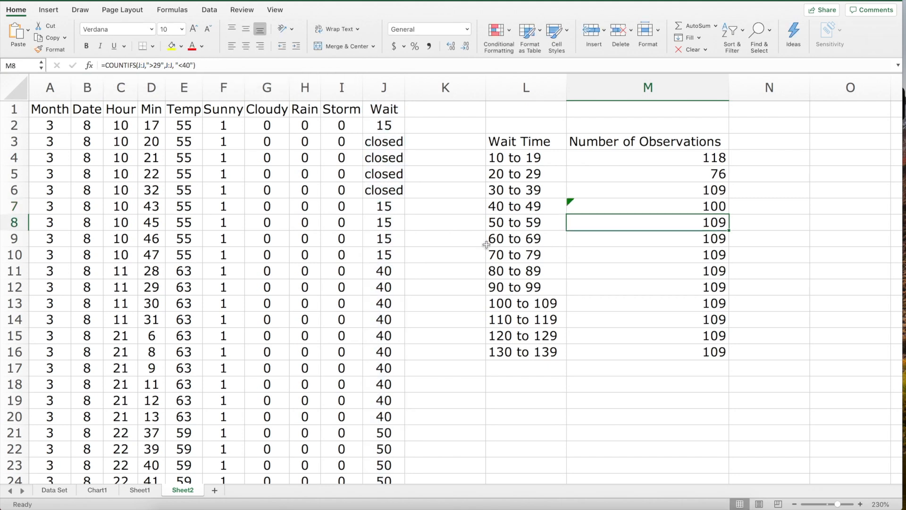
# - Change the criteria in M8's formula to ">49" and "<60" for the 50 to 59 class
pyautogui.click(157, 65)
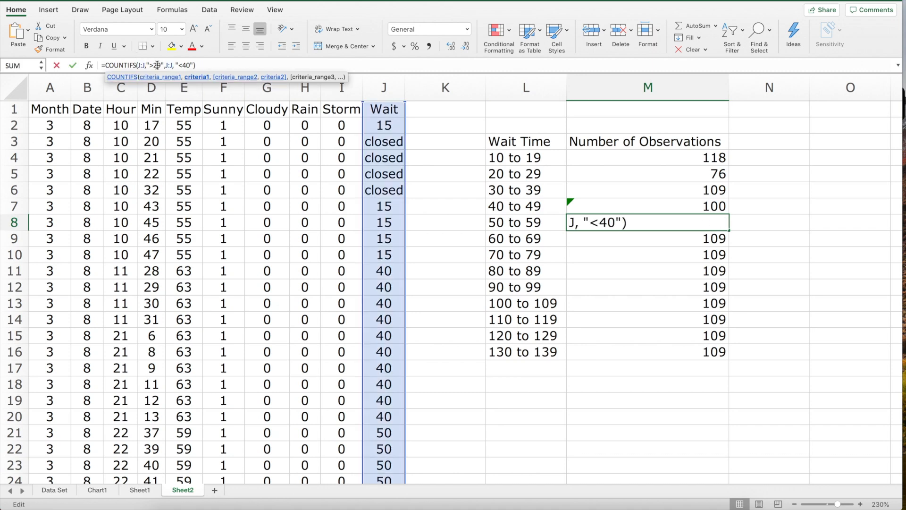
pyautogui.press('BackSpace')
pyautogui.write('4')
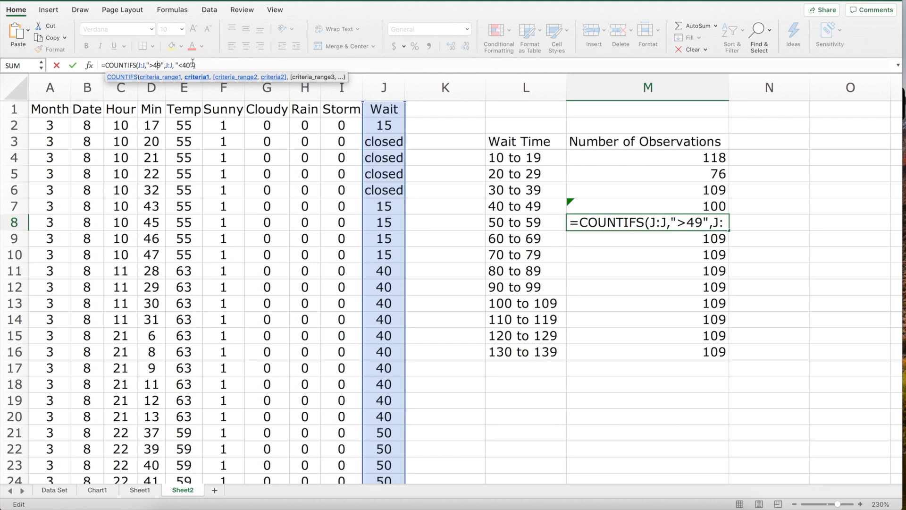
pyautogui.click(189, 65)
pyautogui.press('BackSpace')
pyautogui.write('6')
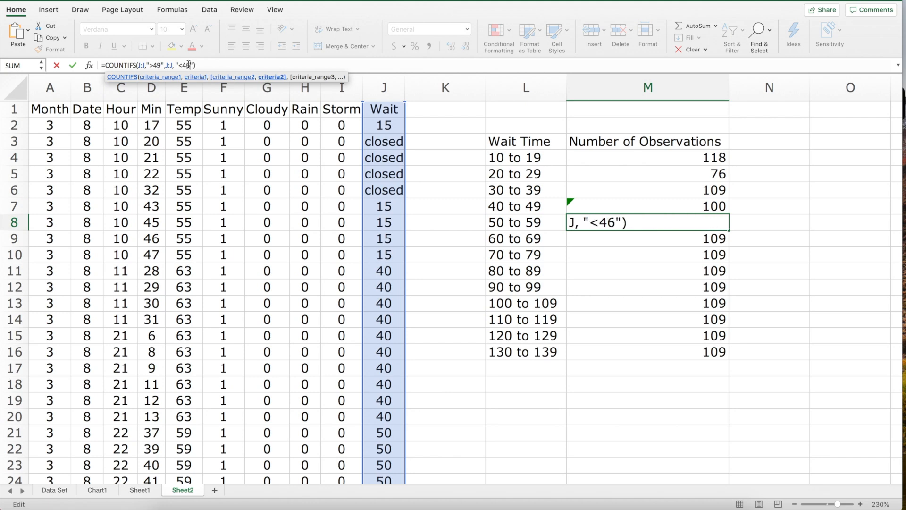
pyautogui.press('BackSpace')
pyautogui.click(608, 222)
pyautogui.press('BackSpace')
pyautogui.write('60')
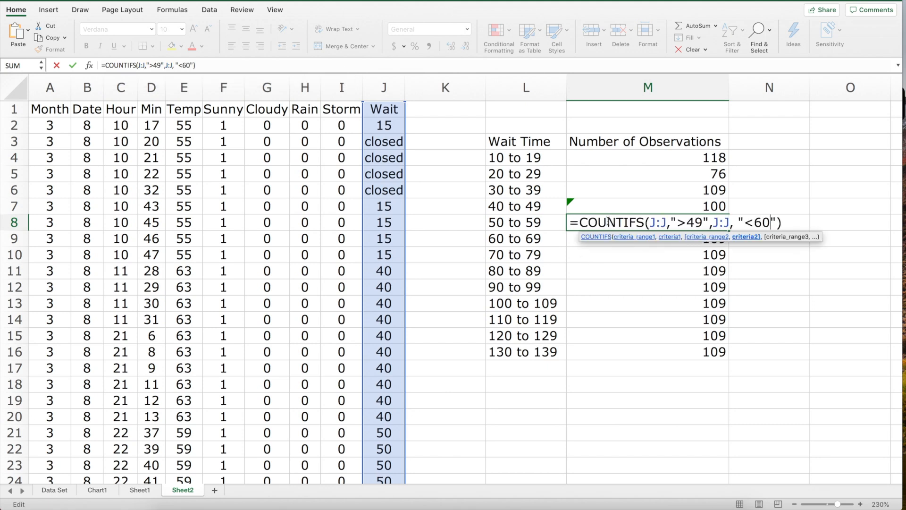
pyautogui.click(338, 64)
pyautogui.press('Return')
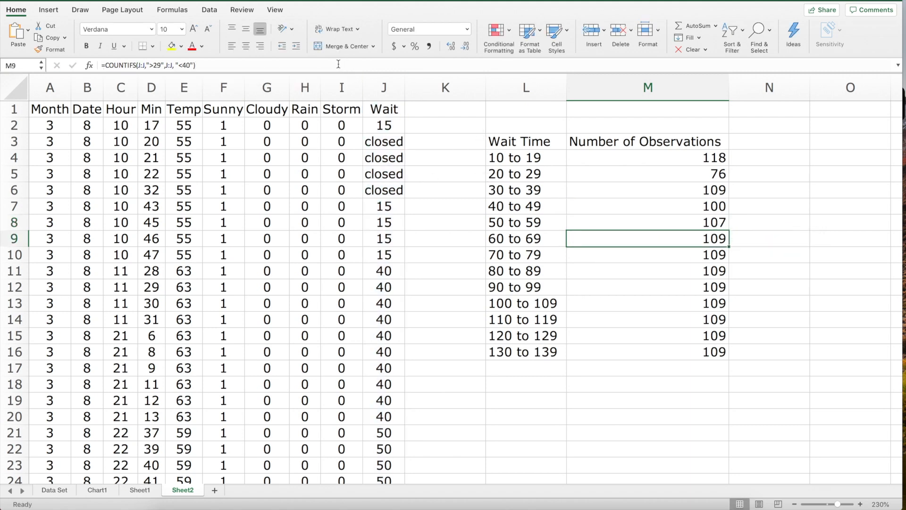
# - Change the criteria in M9's formula to ">59" and "<70" for the 60 to 69 class
pyautogui.click(158, 64)
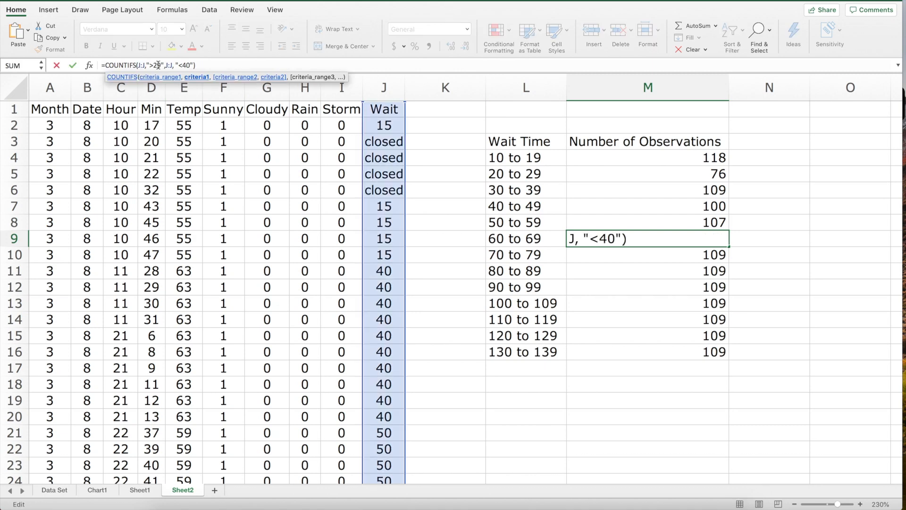
pyautogui.click(157, 65)
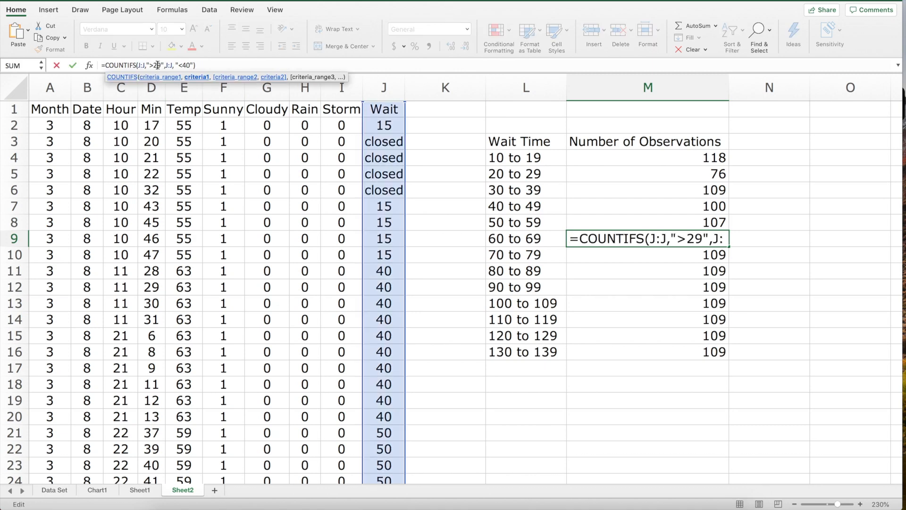
pyautogui.press('BackSpace')
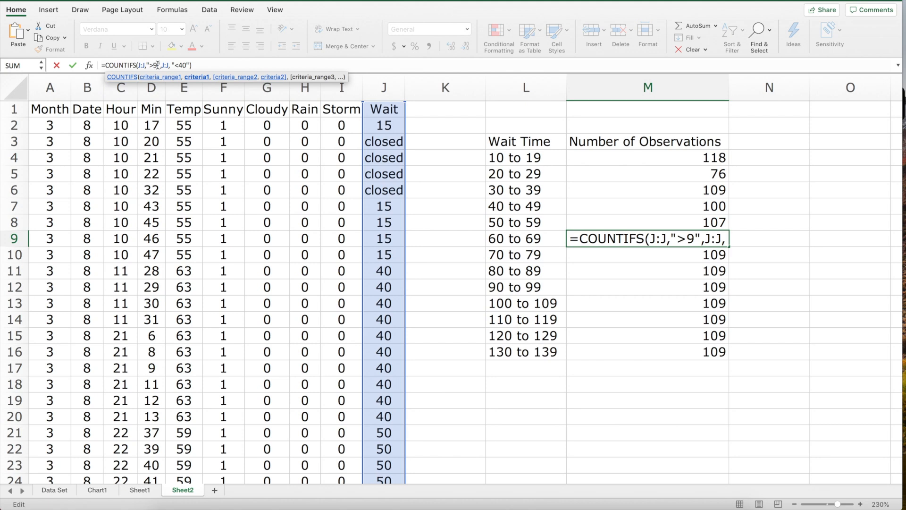
pyautogui.write('5')
pyautogui.press('Right')
pyautogui.press('Right')
pyautogui.press('Right')
pyautogui.press('Right')
pyautogui.press('Right')
pyautogui.press('Right')
pyautogui.press('Right')
pyautogui.press('Right')
pyautogui.press('Right')
pyautogui.press('Right')
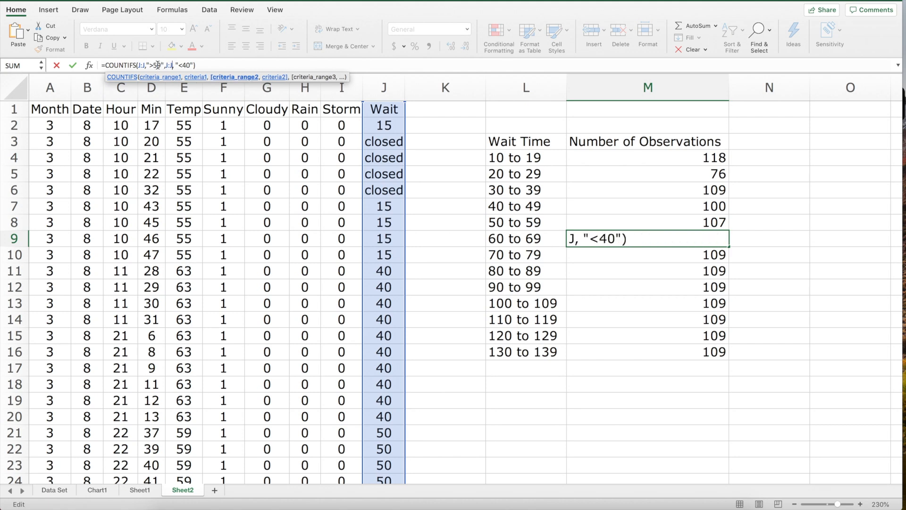
pyautogui.press('Right')
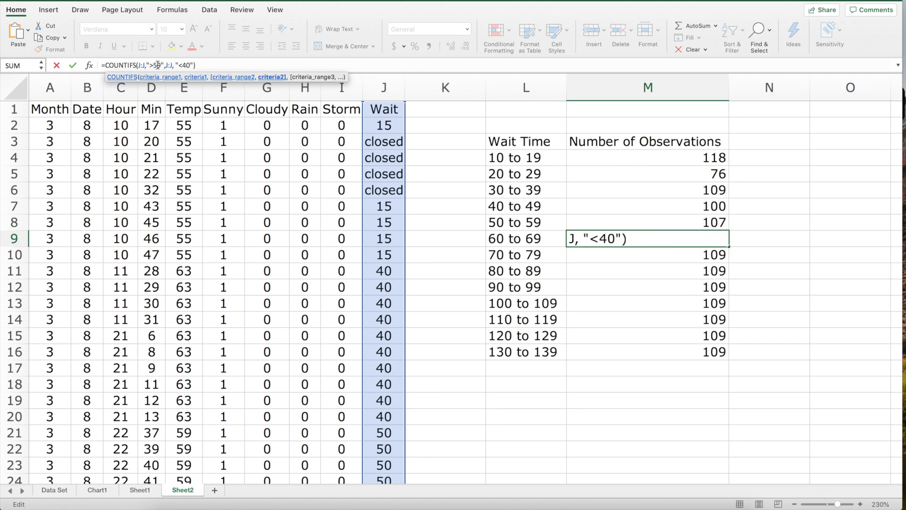
pyautogui.press('BackSpace')
pyautogui.write('7')
pyautogui.click(655, 255)
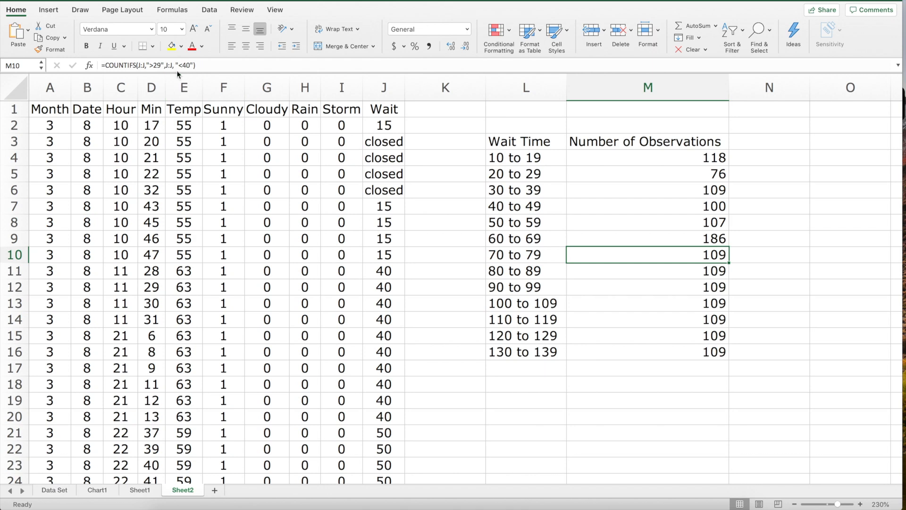
# - Change the criteria in M10's formula to ">69" and "<80" for the 70 to 79 class
pyautogui.click(158, 65)
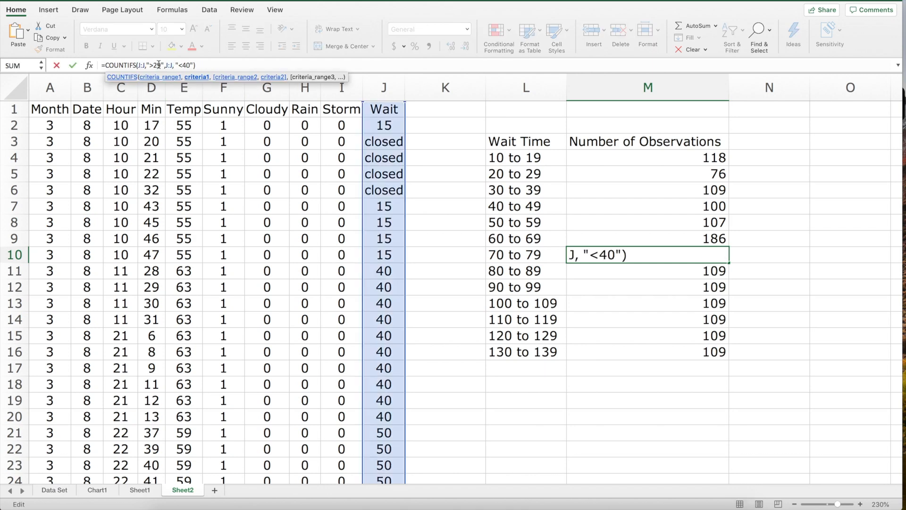
pyautogui.press('BackSpace')
pyautogui.write('6')
pyautogui.press('Right')
pyautogui.press('Right')
pyautogui.press('Right')
pyautogui.press('Right')
pyautogui.press('Right')
pyautogui.press('Right')
pyautogui.press('Right')
pyautogui.press('Right')
pyautogui.press('Right')
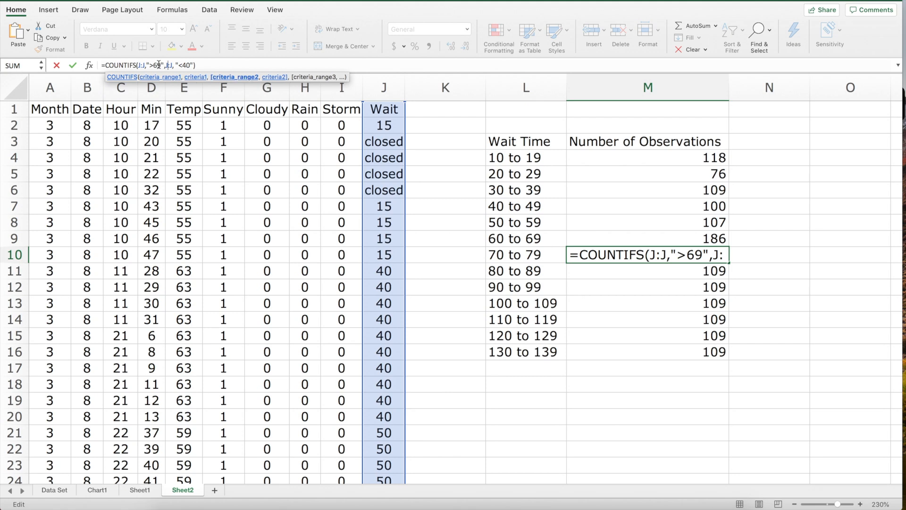
pyautogui.press('Delete')
pyautogui.write('8')
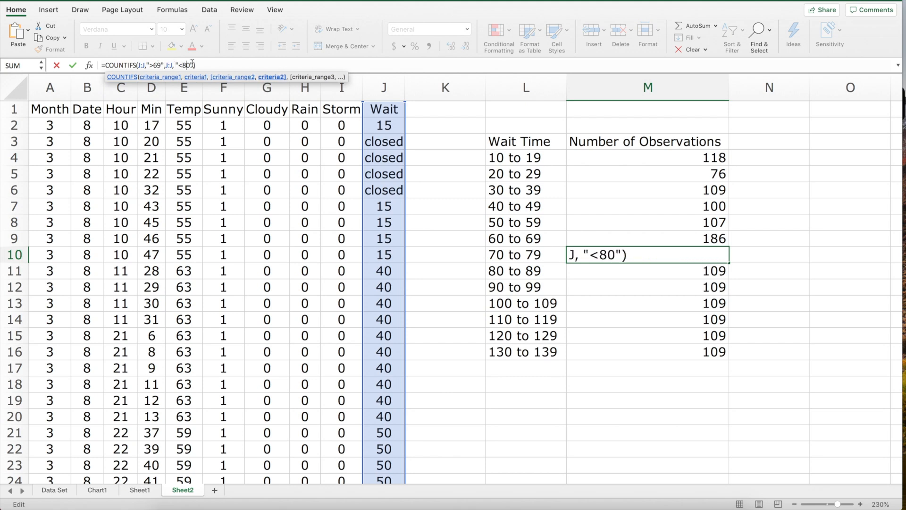
pyautogui.click(220, 63)
pyautogui.press('Return')
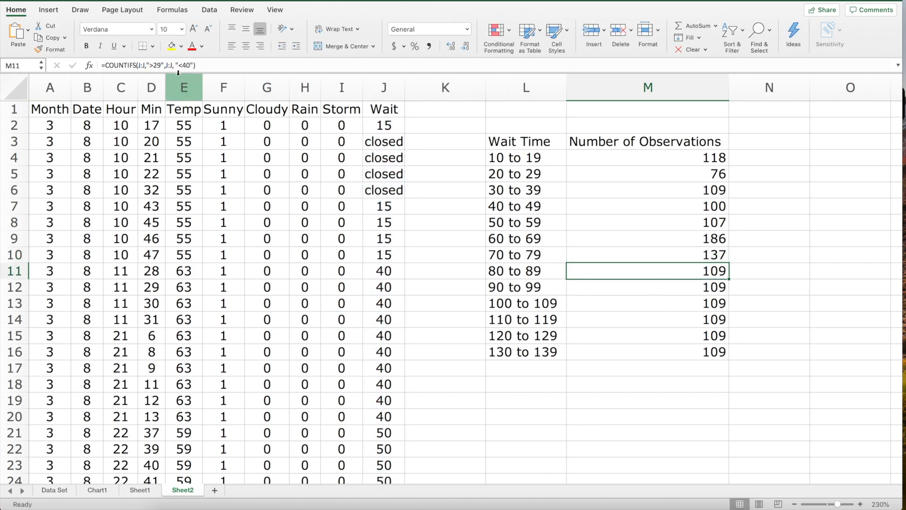
# - Change the criteria in M11's formula to ">79" and "<90" for the 80 to 89 class
pyautogui.click(158, 65)
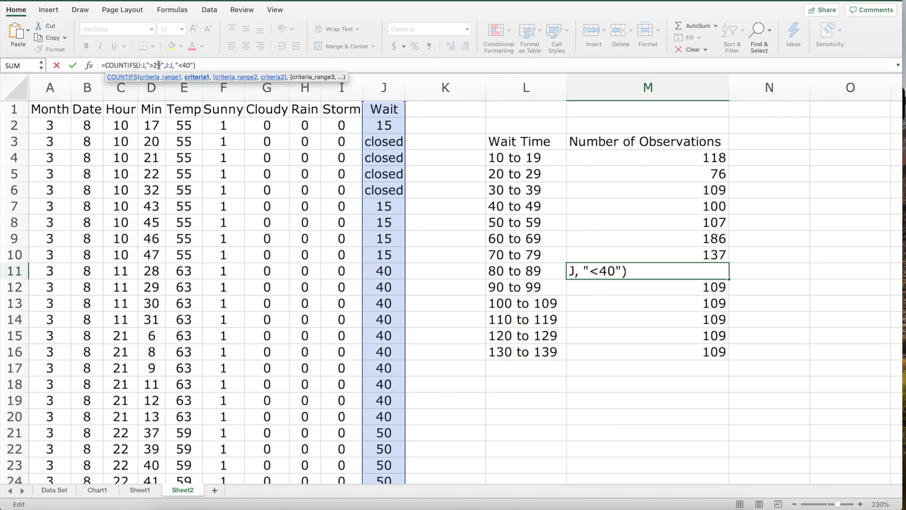
pyautogui.press('BackSpace')
pyautogui.write('7')
pyautogui.press('Right')
pyautogui.press('Right')
pyautogui.press('Right')
pyautogui.press('Right')
pyautogui.press('Right')
pyautogui.press('Right')
pyautogui.press('Right')
pyautogui.press('Right')
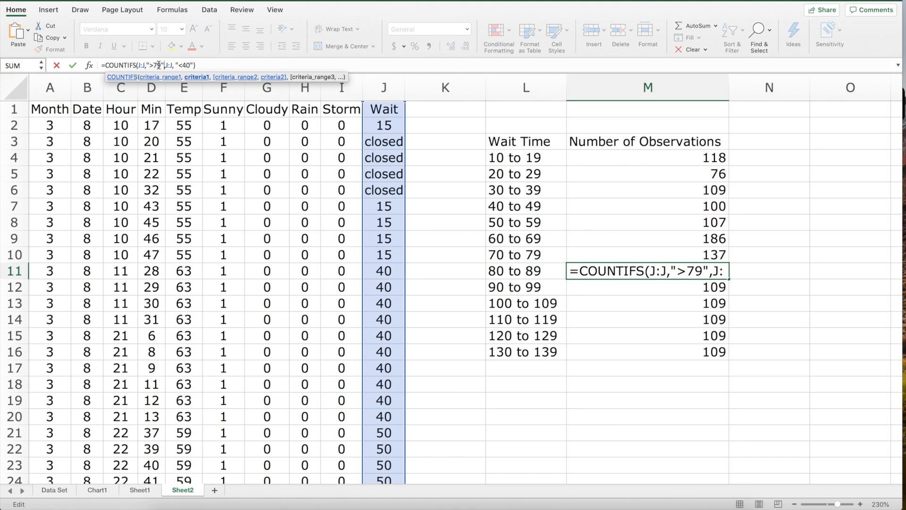
pyautogui.press('Right')
pyautogui.press('Right')
pyautogui.press('Right')
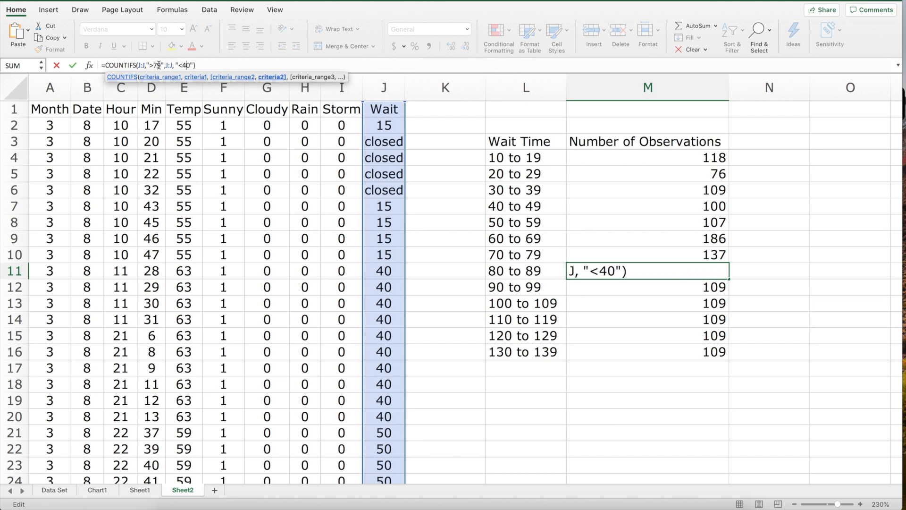
pyautogui.press('BackSpace')
pyautogui.write('9')
pyautogui.click(663, 290)
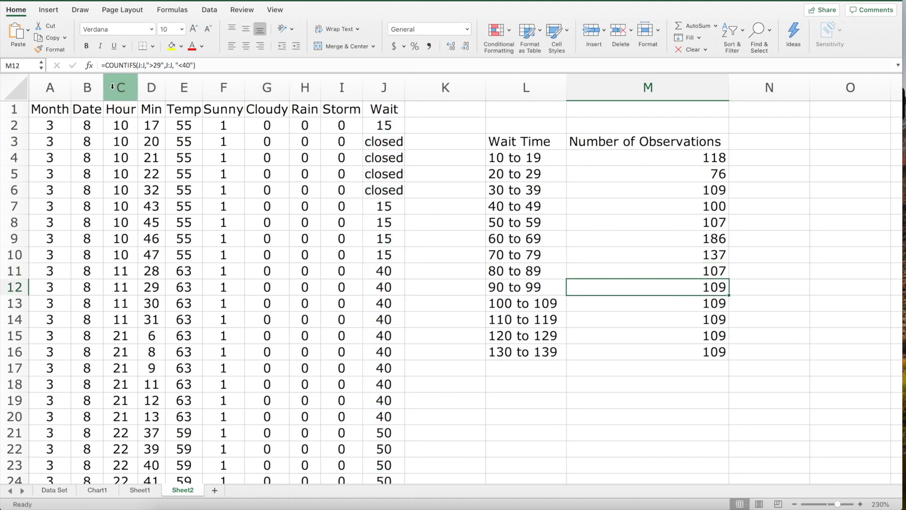
# - Change the criteria in M12's formula to ">89" and "<100" for the 90 to 99 class
pyautogui.click(158, 65)
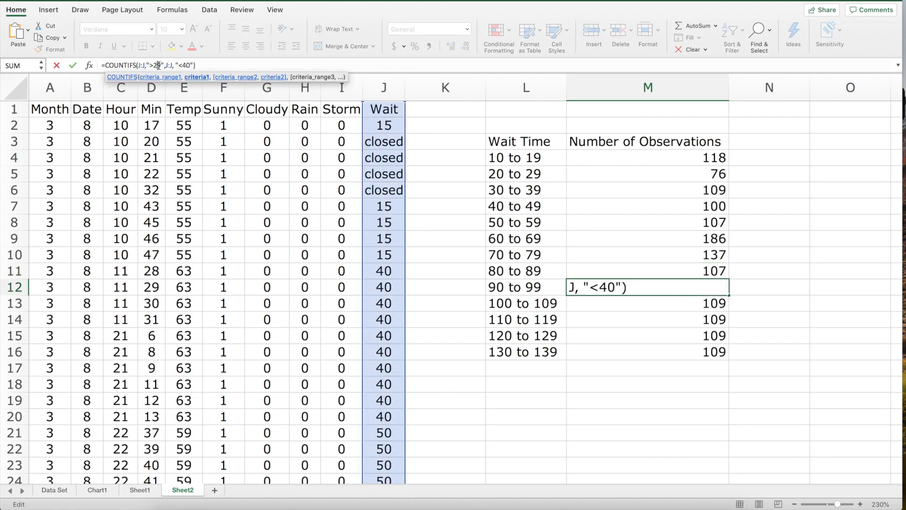
pyautogui.press('BackSpace')
pyautogui.write('8')
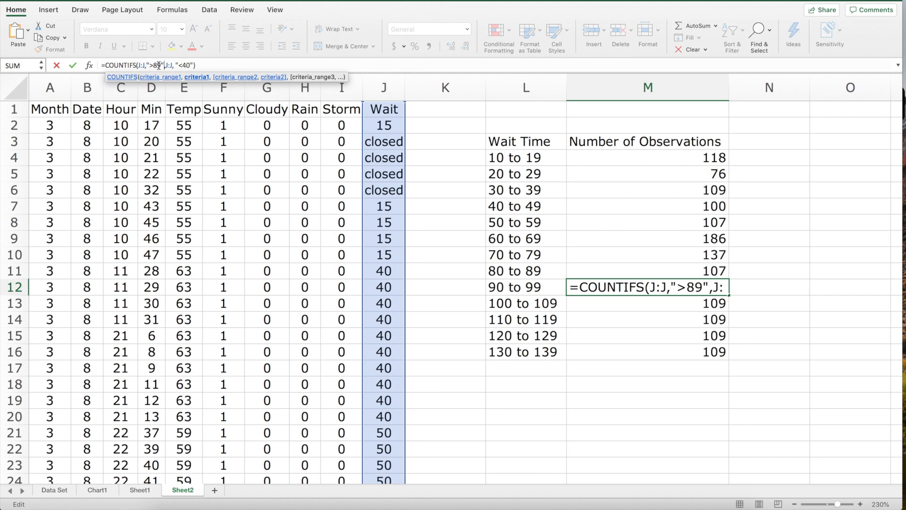
pyautogui.press('Right')
pyautogui.press('Right')
pyautogui.press('Right')
pyautogui.press('Right')
pyautogui.press('Right')
pyautogui.press('Right')
pyautogui.press('Right')
pyautogui.press('Right')
pyautogui.press('Right')
pyautogui.press('Right')
pyautogui.press('Right')
pyautogui.press('BackSpace')
pyautogui.write('0')
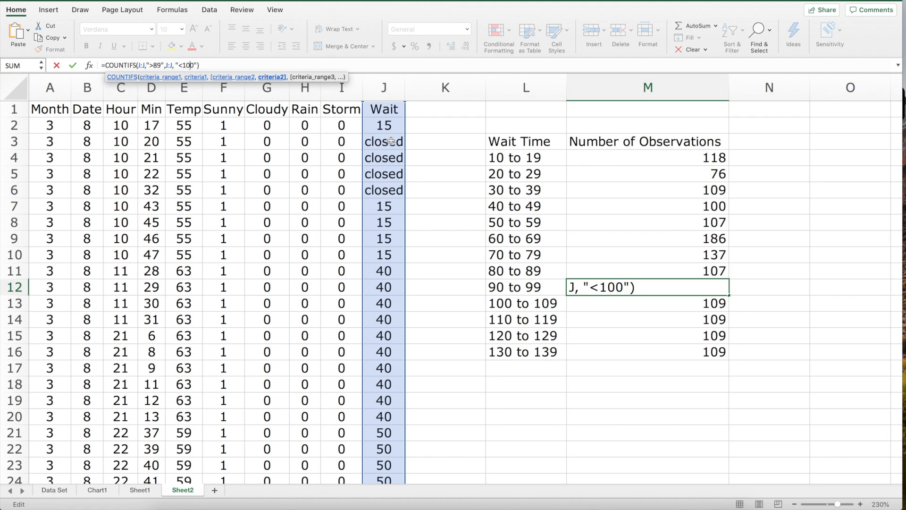
pyautogui.click(676, 308)
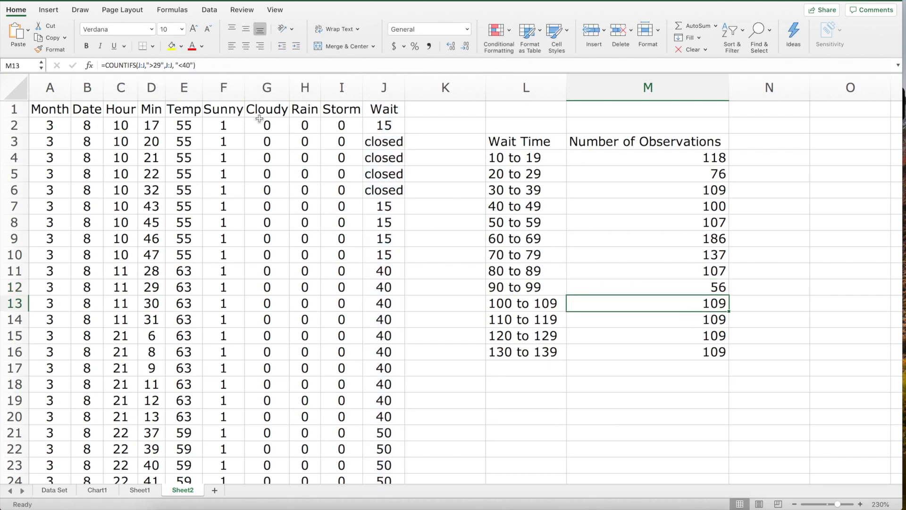
# - Change the criteria in M13's formula to ">99" and "<110" for the 100 to 109 class
pyautogui.click(158, 65)
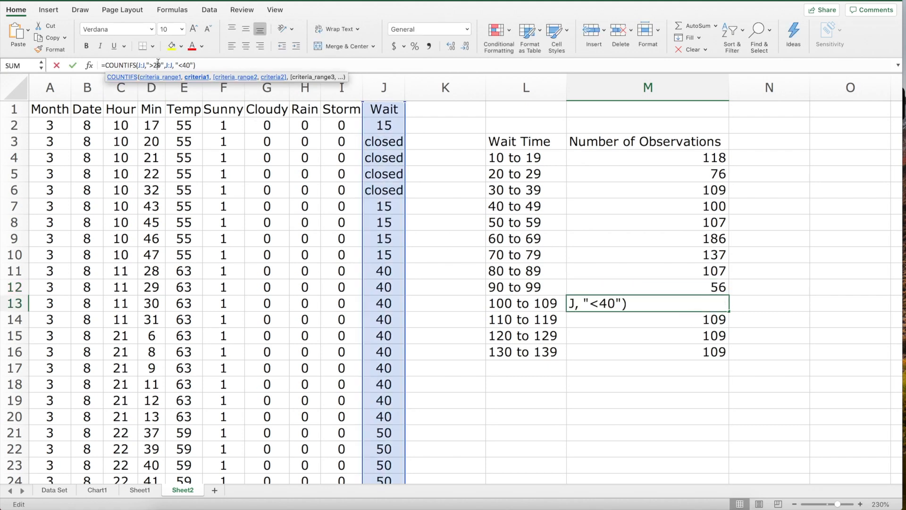
pyautogui.press('BackSpace')
pyautogui.write('9')
pyautogui.press('Right')
pyautogui.press('Right')
pyautogui.press('Right')
pyautogui.press('Right')
pyautogui.press('Right')
pyautogui.press('Right')
pyautogui.press('Right')
pyautogui.press('Right')
pyautogui.press('Right')
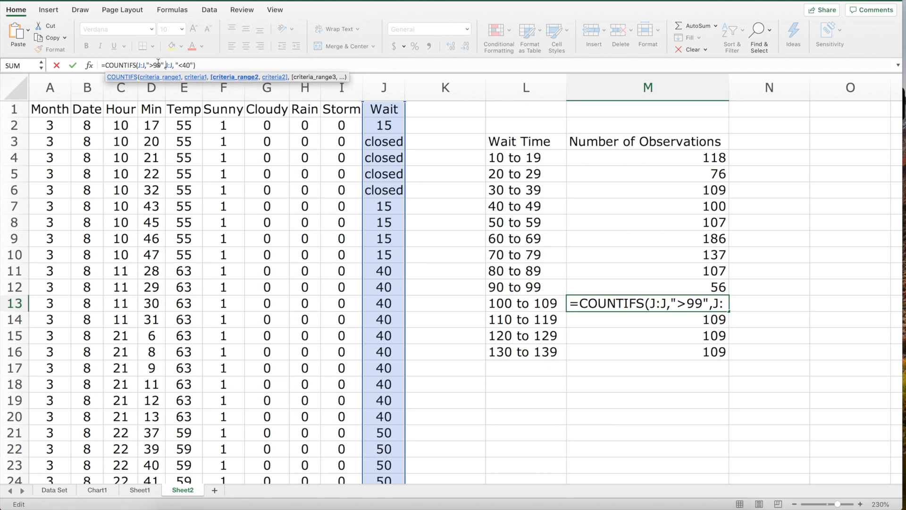
pyautogui.press('BackSpace')
pyautogui.write('11')
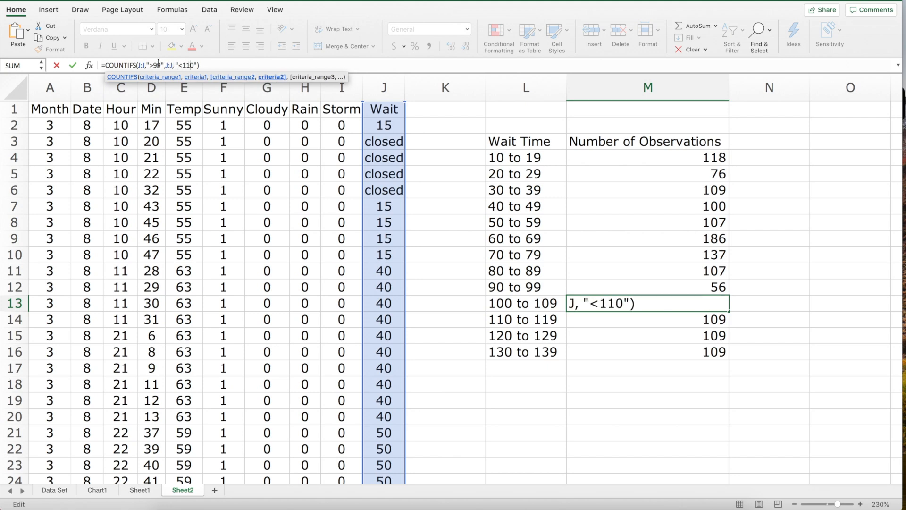
pyautogui.press('Return')
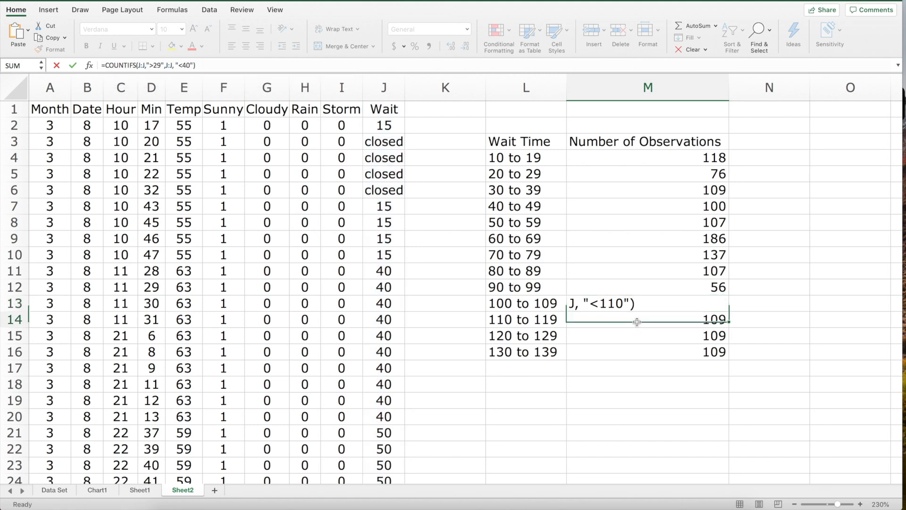
# - Change the criteria in M14's formula to ">109" and "<120" for the 110 to 119 class
pyautogui.click(157, 66)
pyautogui.press('BackSpace')
pyautogui.write('10')
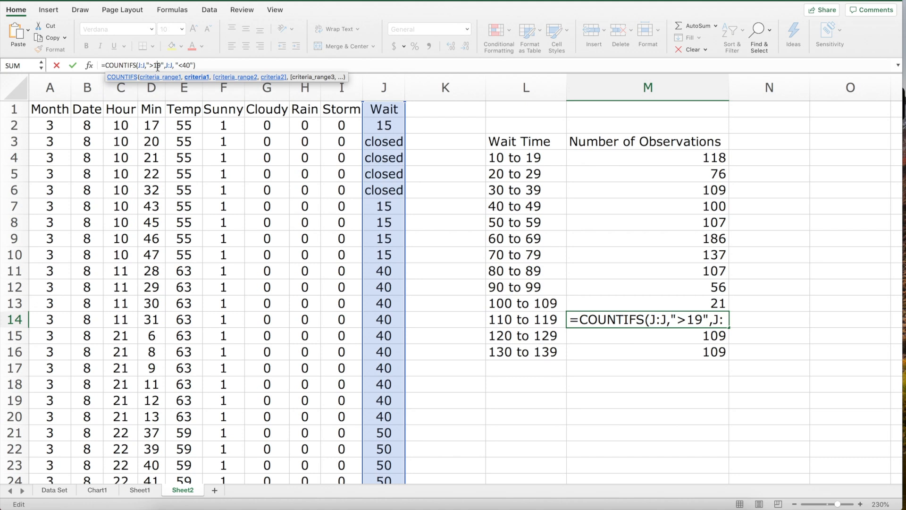
pyautogui.press('Right')
pyautogui.press('Right')
pyautogui.press('Right')
pyautogui.press('Right')
pyautogui.press('Right')
pyautogui.press('Right')
pyautogui.press('Right')
pyautogui.press('Right')
pyautogui.press('Right')
pyautogui.press('Right')
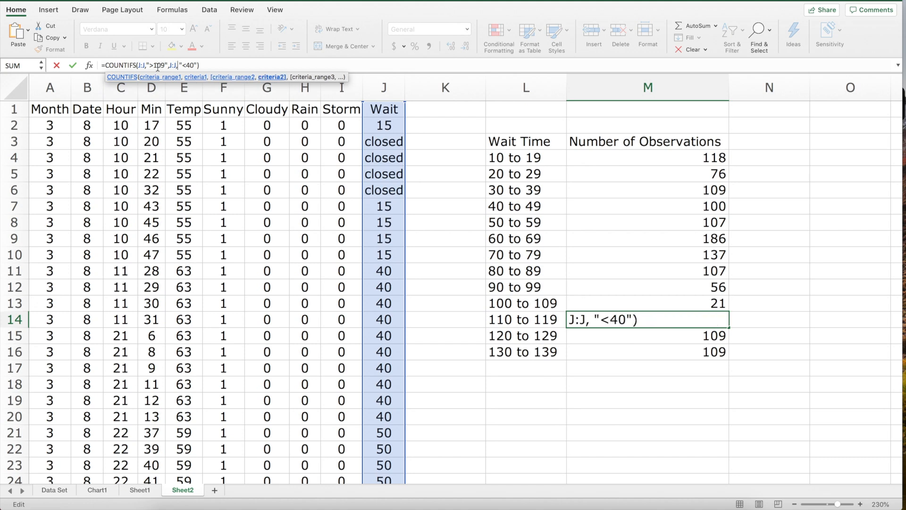
pyautogui.press('BackSpace')
pyautogui.write('12')
pyautogui.press('Return')
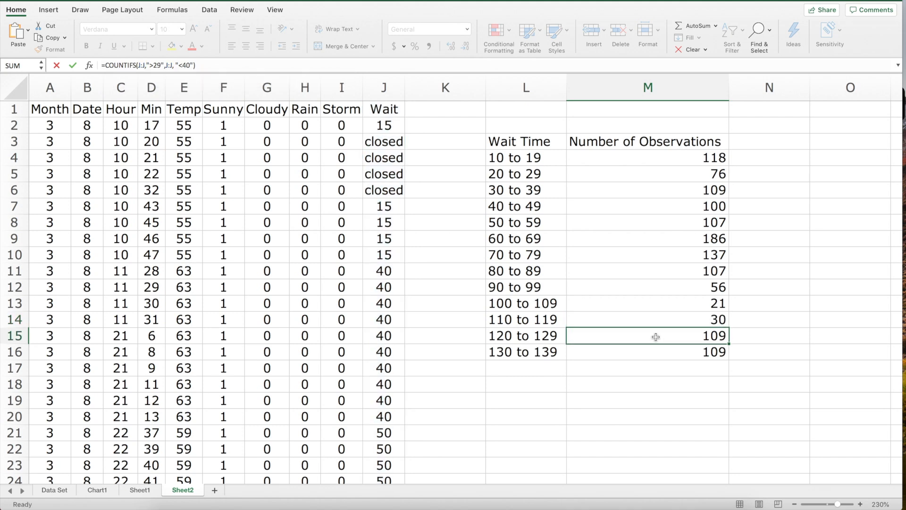
# - Change the criteria in M15's formula to ">119" and "<130" for the 120 to 129 class
pyautogui.click(158, 63)
pyautogui.press('BackSpace')
pyautogui.write('1')
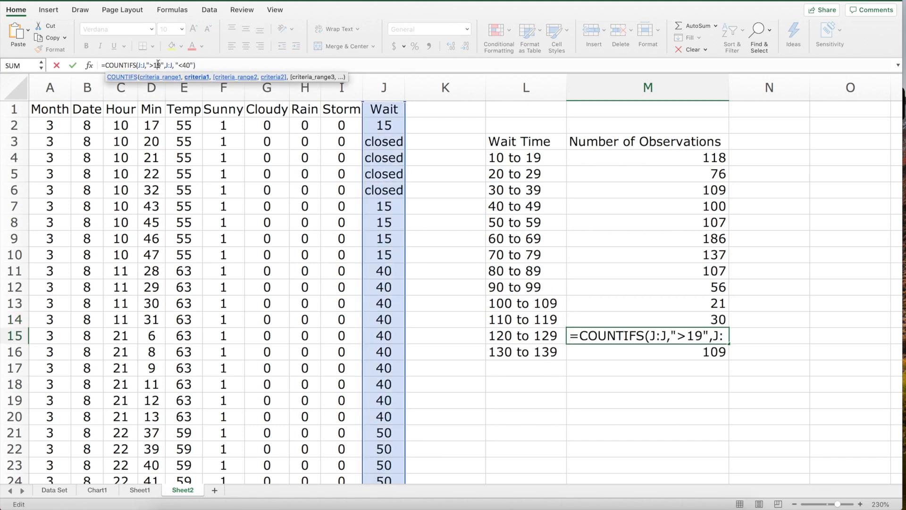
pyautogui.write('1')
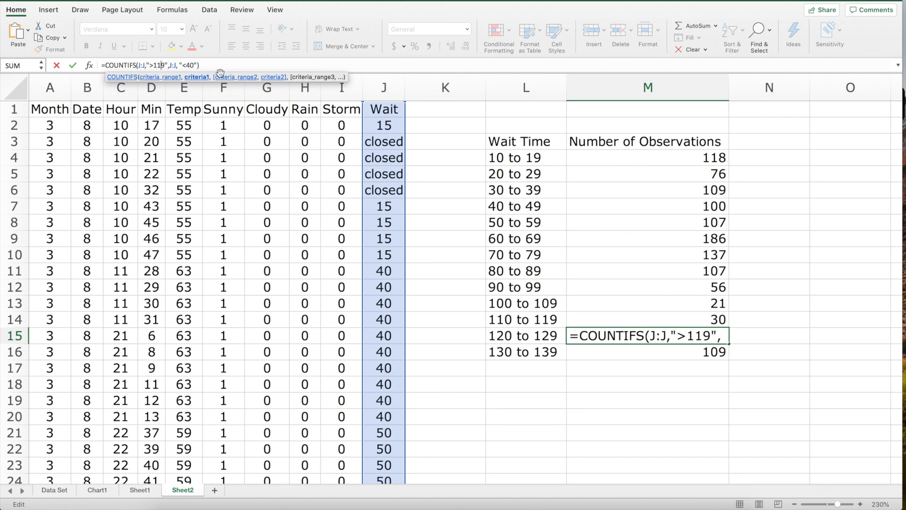
pyautogui.click(191, 63)
pyautogui.press('BackSpace')
pyautogui.write('13')
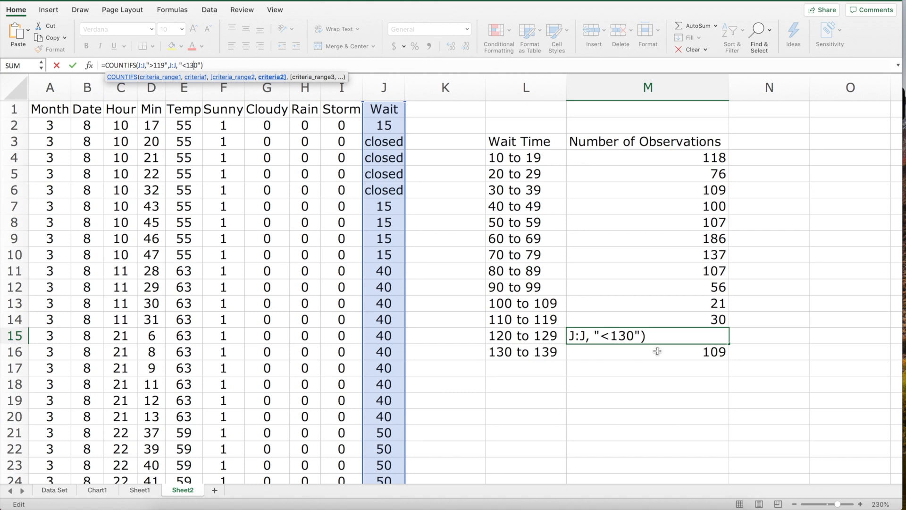
pyautogui.press('Return')
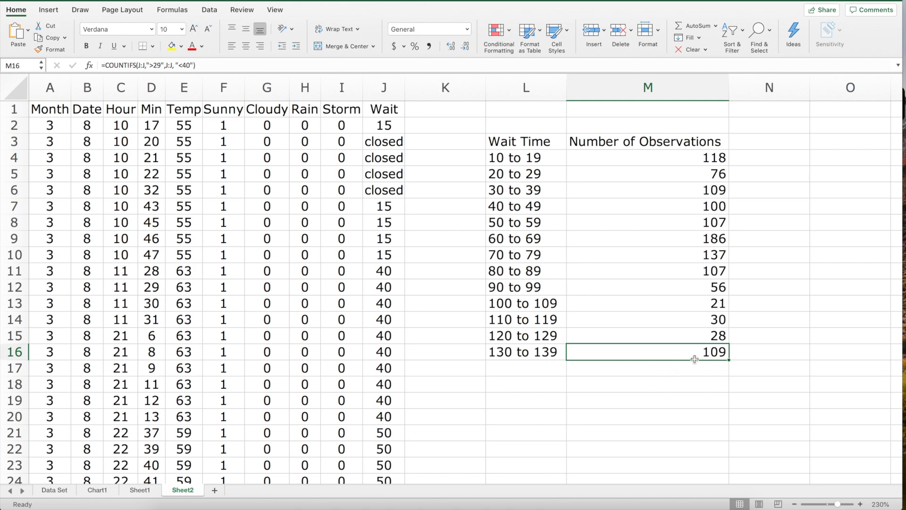
# - Replace M16's formula with =COUNTIF(J:J,">129") for the 130 to 139 class
pyautogui.write('=countif')
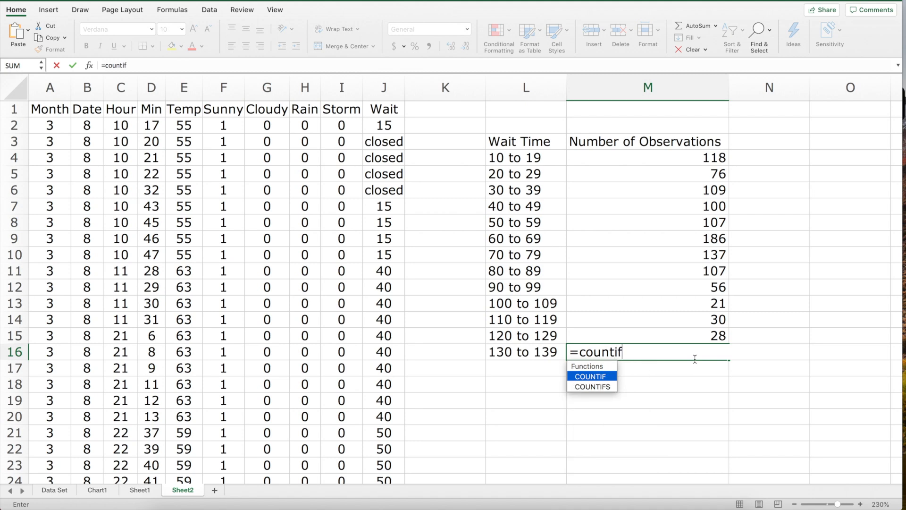
pyautogui.write('(')
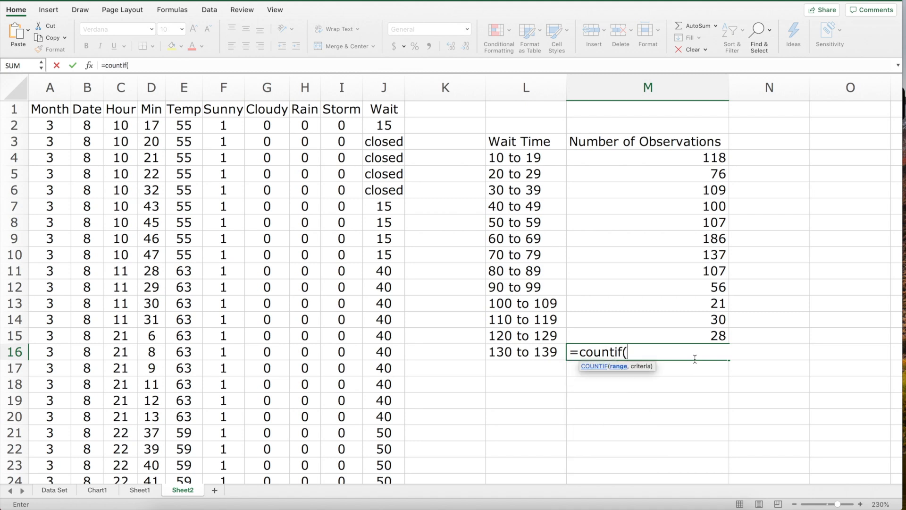
pyautogui.click(390, 80)
pyautogui.write(',')
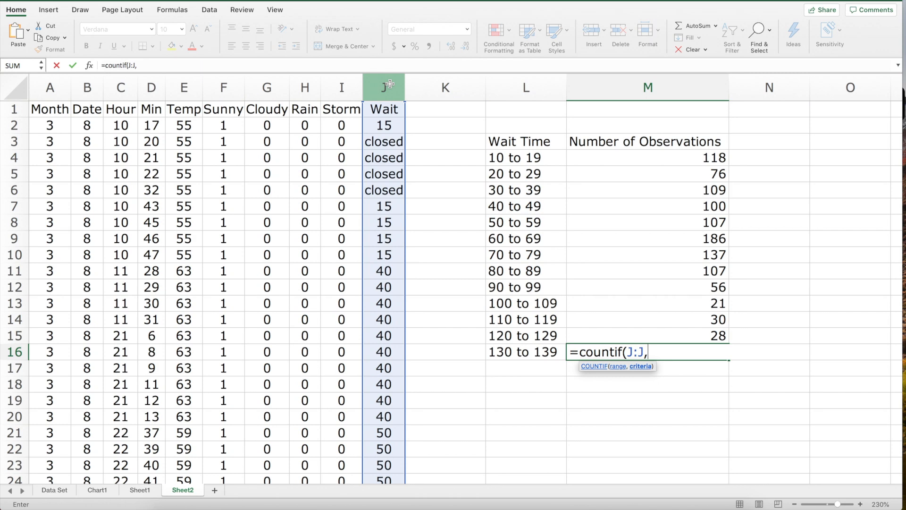
pyautogui.write('">129")')
pyautogui.press('Return')
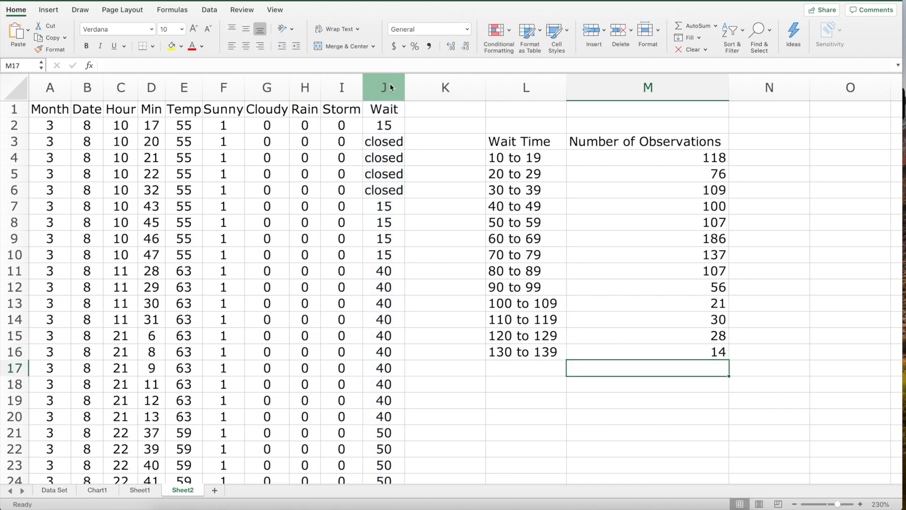
# - Total the class counts in M18 with =SUM(M4:M16)
pyautogui.press('Down')
pyautogui.write('=sum(')
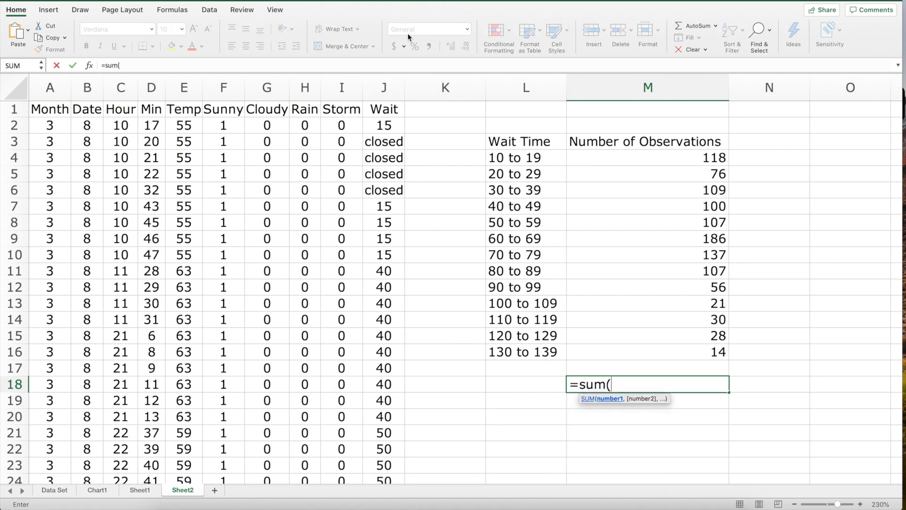
pyautogui.click(665, 151)
pyautogui.moveTo(665, 151); pyautogui.dragTo(672, 358)
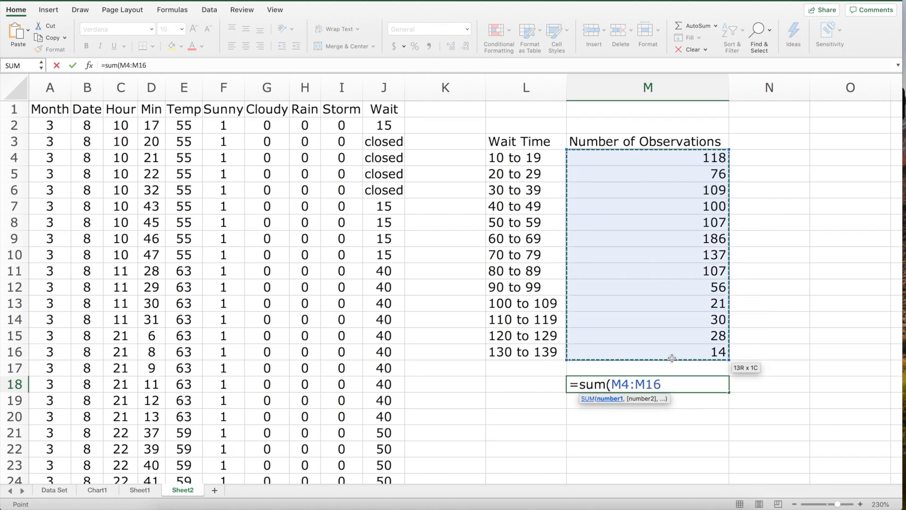
pyautogui.write(')')
pyautogui.press('Return')
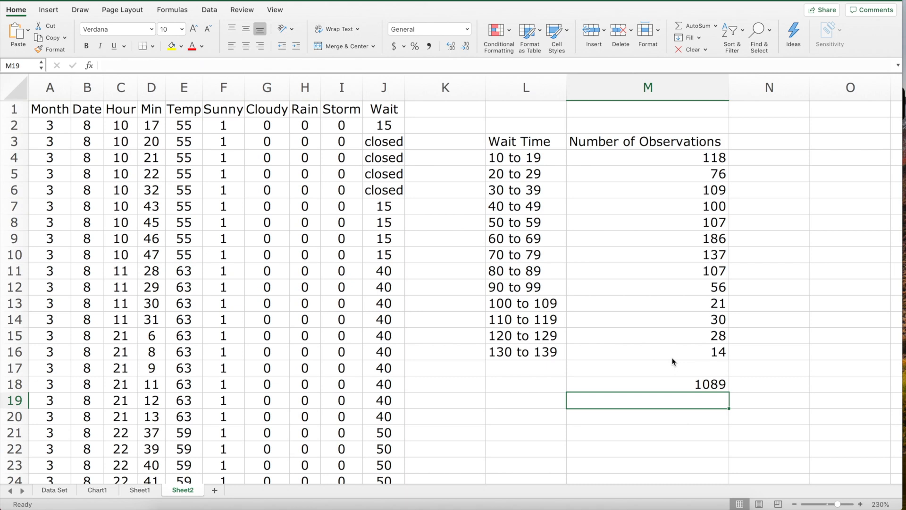
# - Count the closed entries of the Wait column in L19 with =COUNTIF(J:J,"closed")
pyautogui.press('Left')
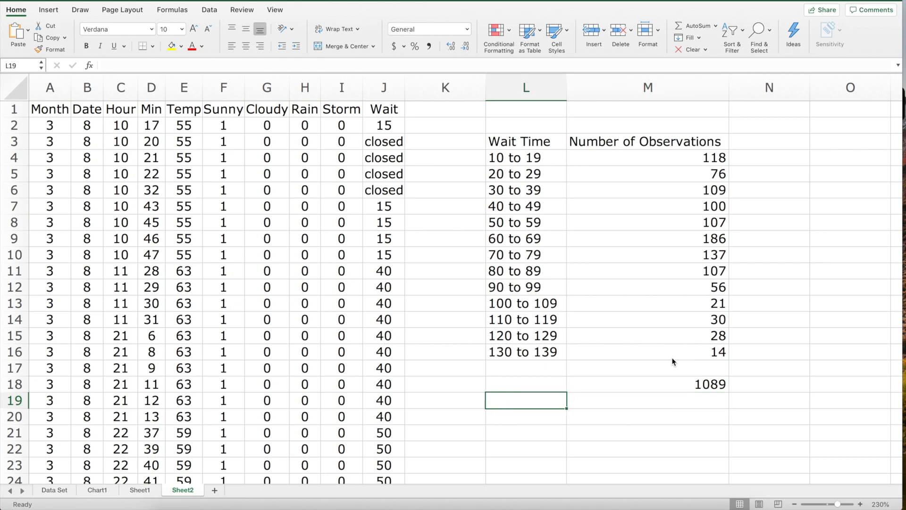
pyautogui.write('=')
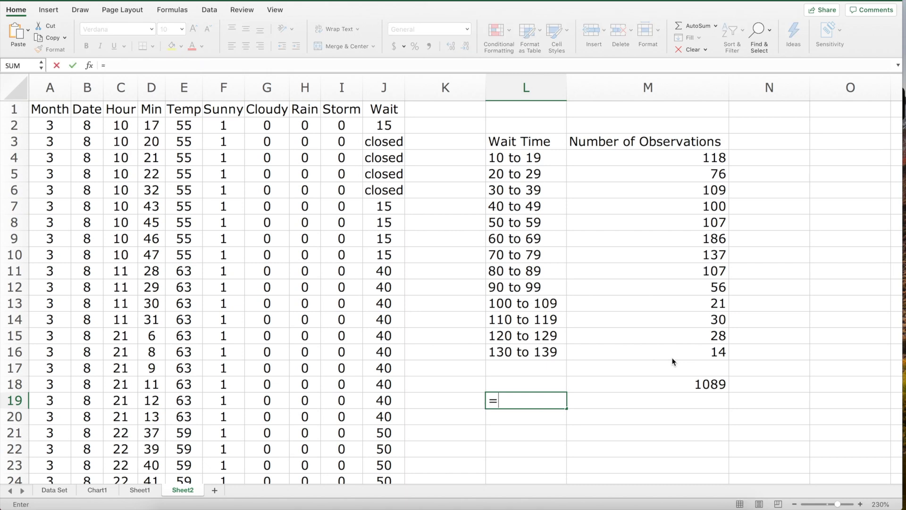
pyautogui.write('countif(')
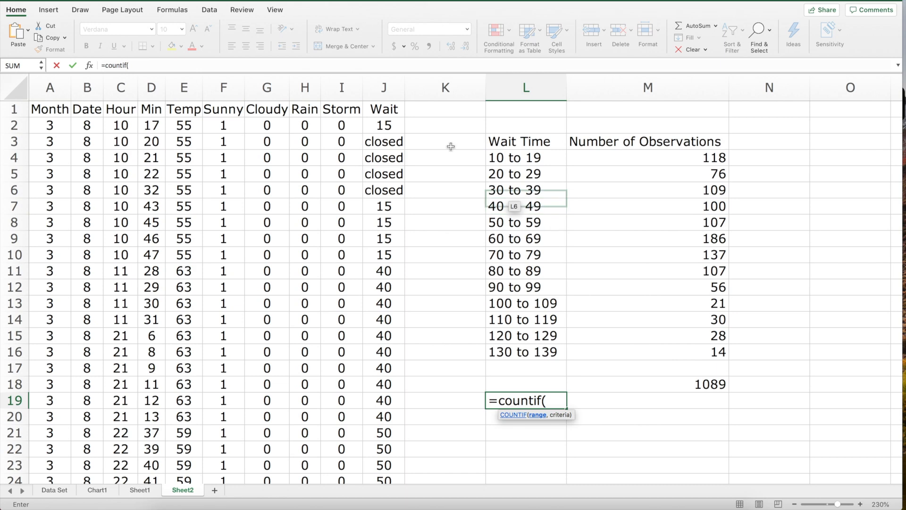
pyautogui.click(382, 98)
pyautogui.write(',')
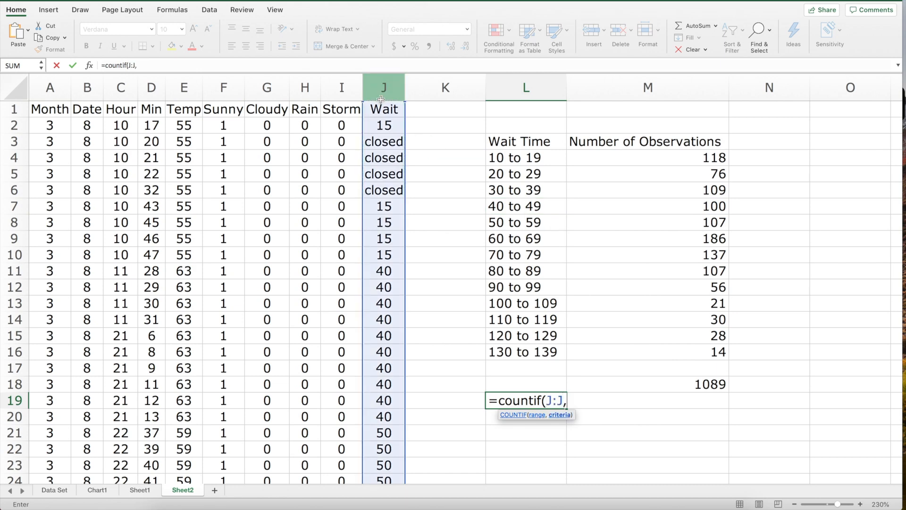
pyautogui.write('"closed")')
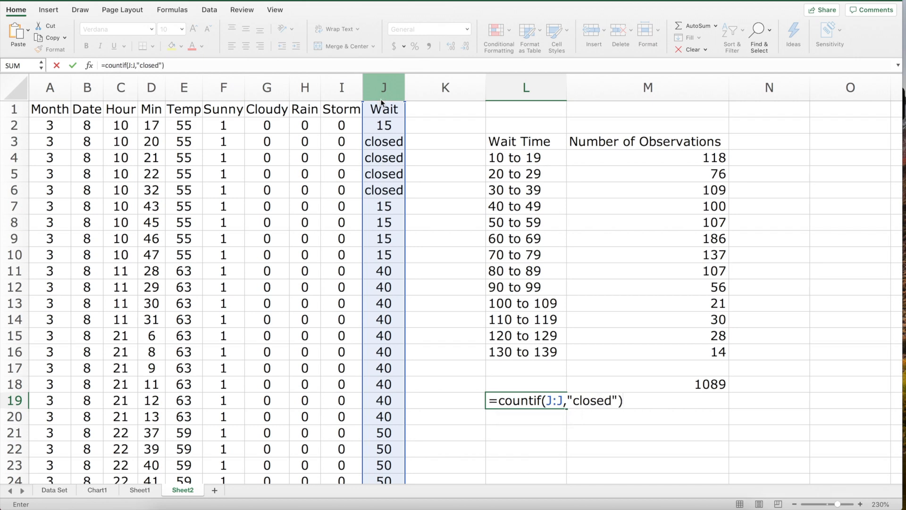
pyautogui.press('Return')
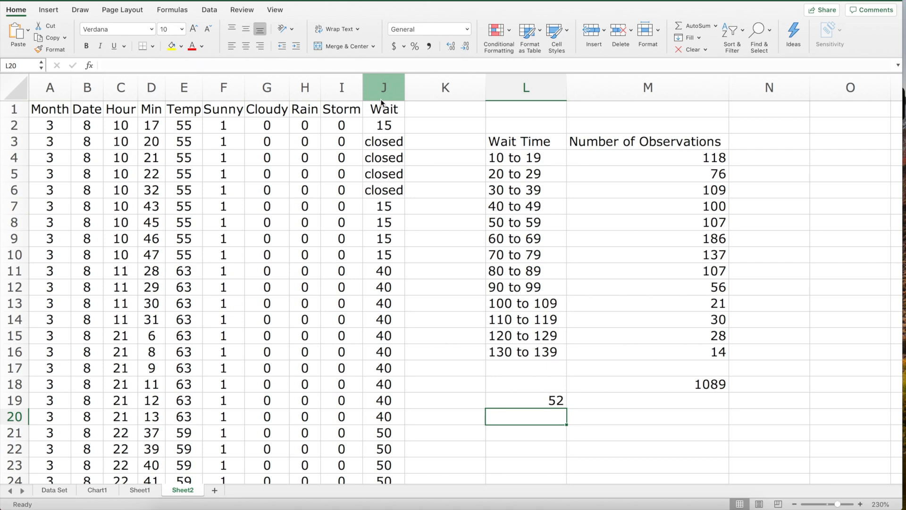
# - Copy the Wait Time heading and class labels from L3:L16 to O3:O16 for a second table
pyautogui.hscroll(5, 776, 321)
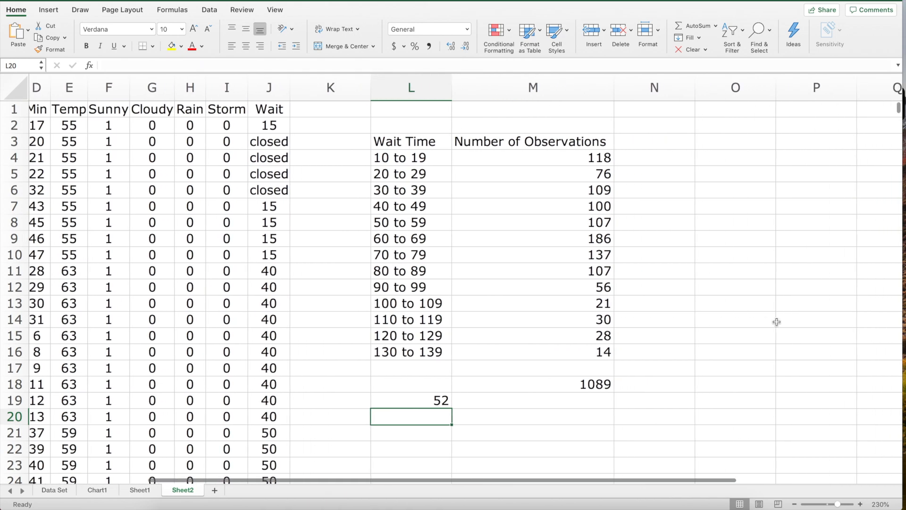
pyautogui.hscroll(3, 776, 321)
pyautogui.moveTo(202, 145); pyautogui.dragTo(209, 348)
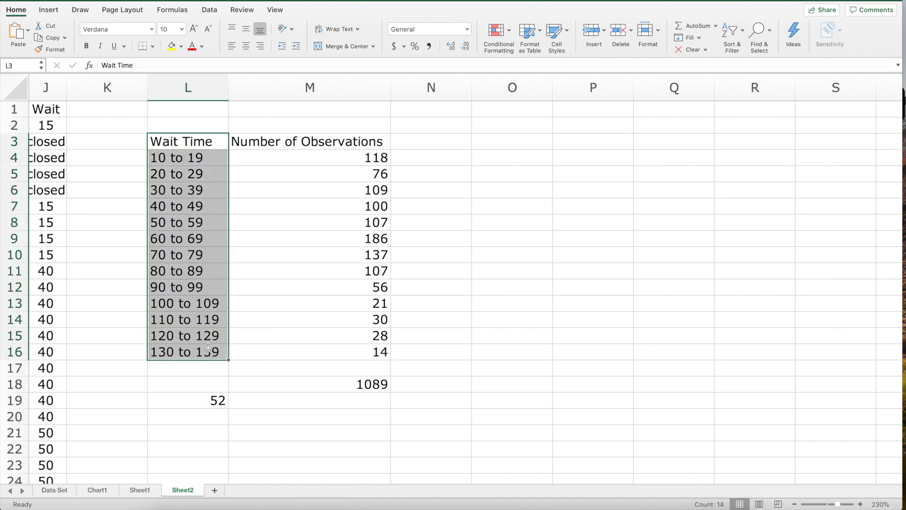
pyautogui.press('super+c')
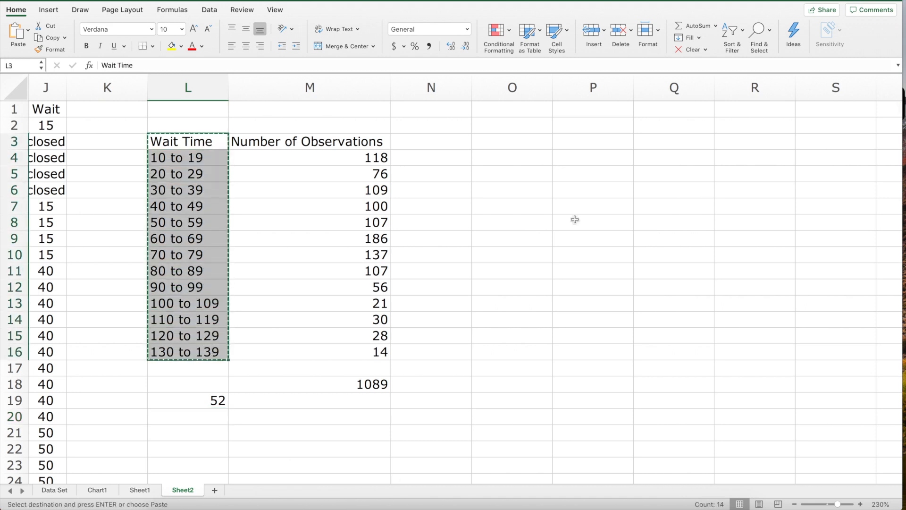
pyautogui.click(503, 146)
pyautogui.press('super+v')
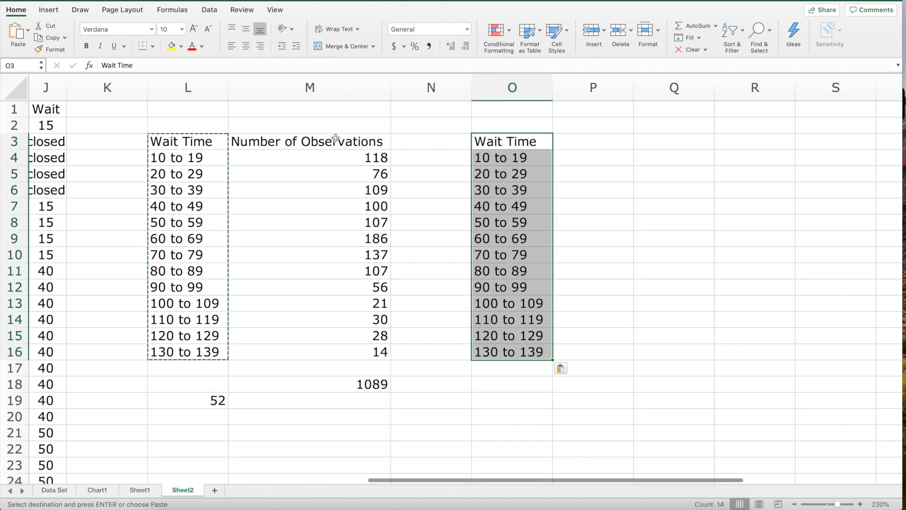
# - Copy the M3 heading to P3, reword it as Percentage of Observations, and widen column P to fit it
pyautogui.click(336, 138)
pyautogui.press('super+c')
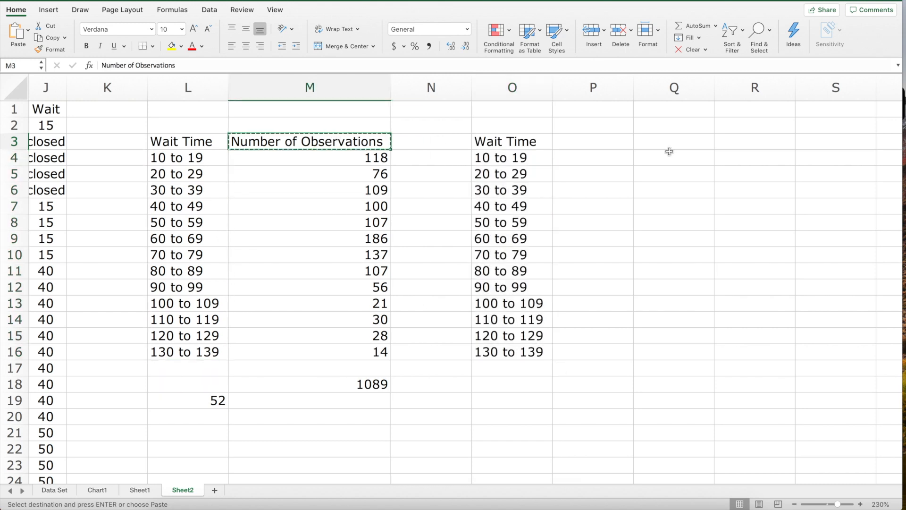
pyautogui.click(615, 145)
pyautogui.press('super+v')
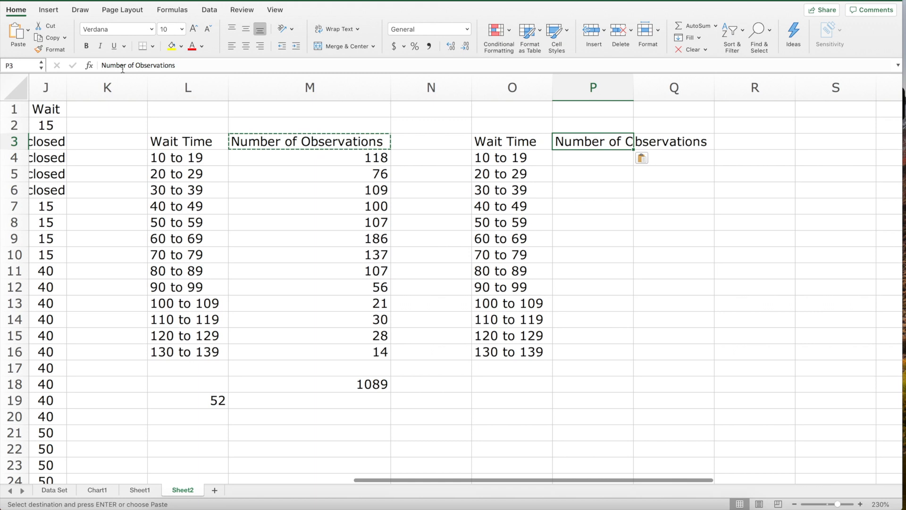
pyautogui.doubleClick(116, 65)
pyautogui.write('Percen')
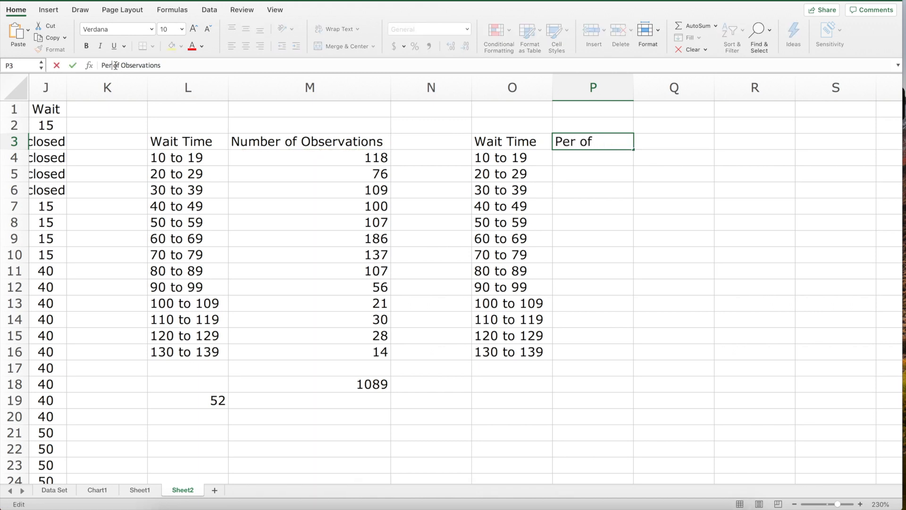
pyautogui.write('tage')
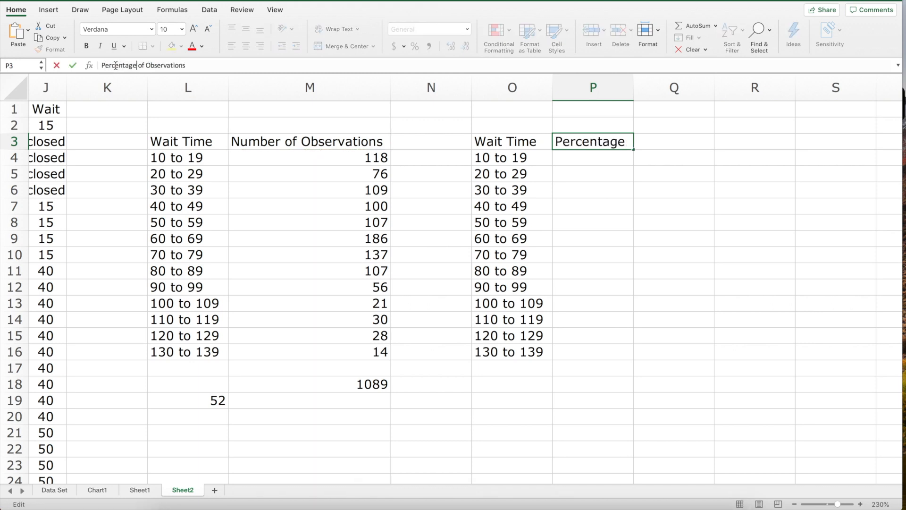
pyautogui.click(586, 176)
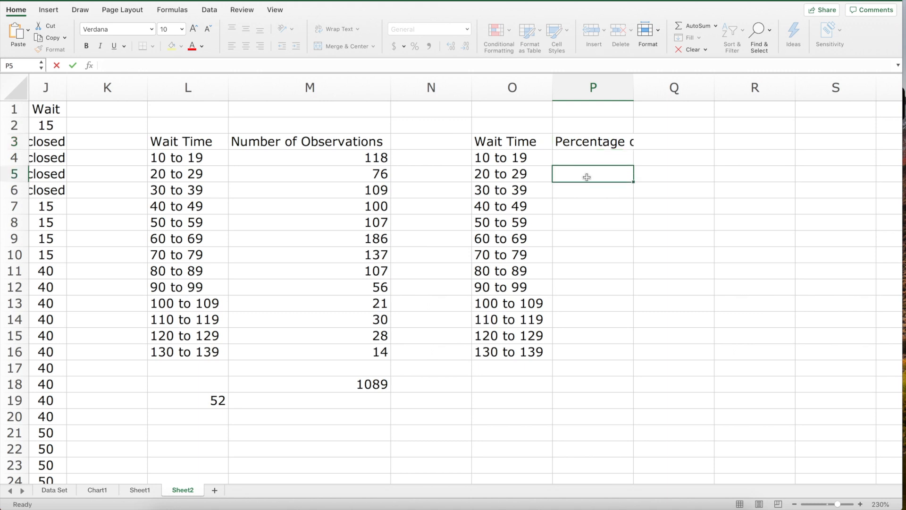
pyautogui.doubleClick(633, 89)
# - Calculate the 10 to 19 class's share of all observations in P4 with =M4/M18
pyautogui.click(660, 154)
pyautogui.write('=')
pyautogui.click(371, 157)
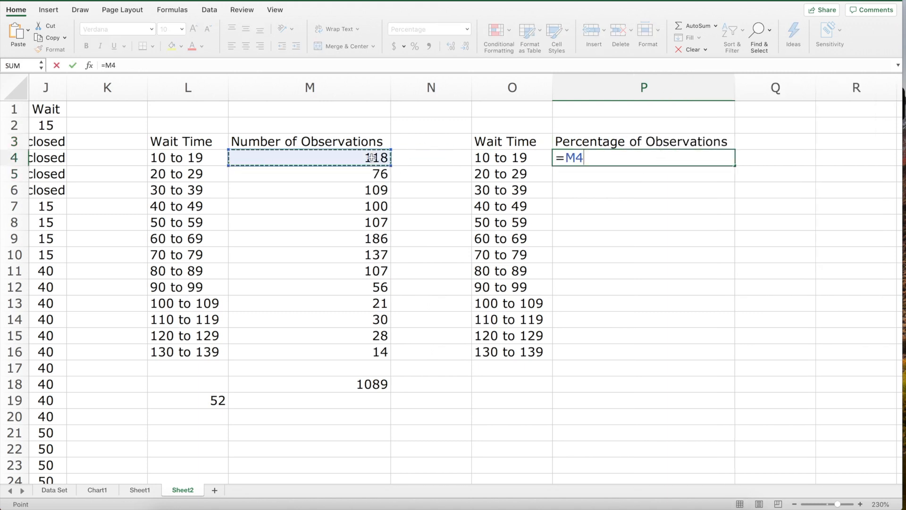
pyautogui.write('/')
pyautogui.click(350, 384)
pyautogui.press('Return')
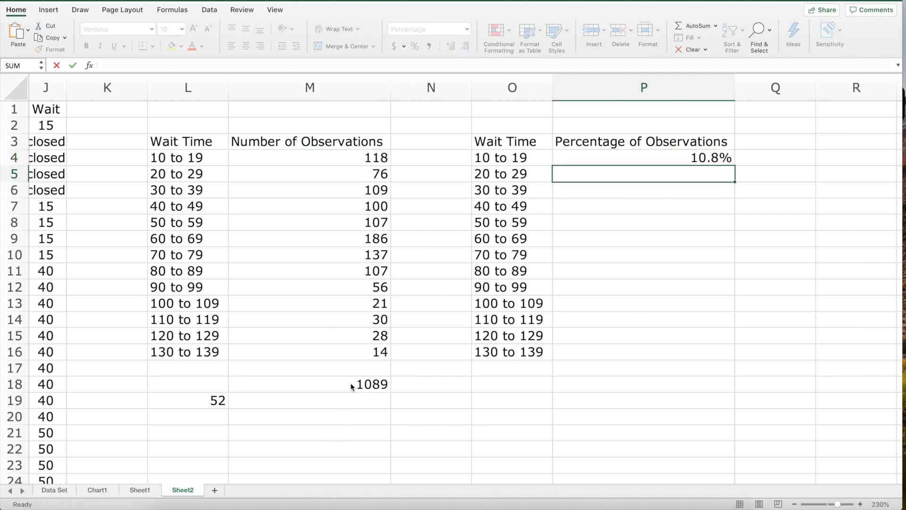
# - Centre the percentage in P4 and show it without decimal places
pyautogui.click(656, 159)
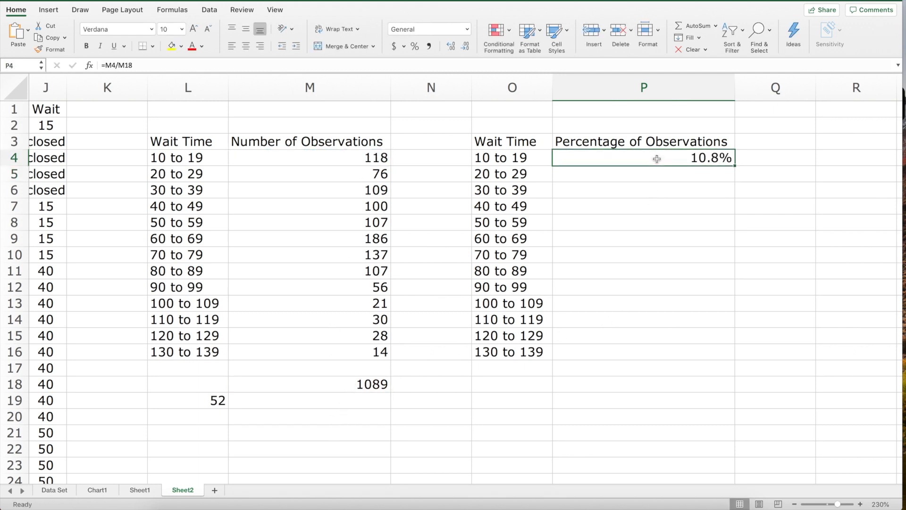
pyautogui.click(247, 46)
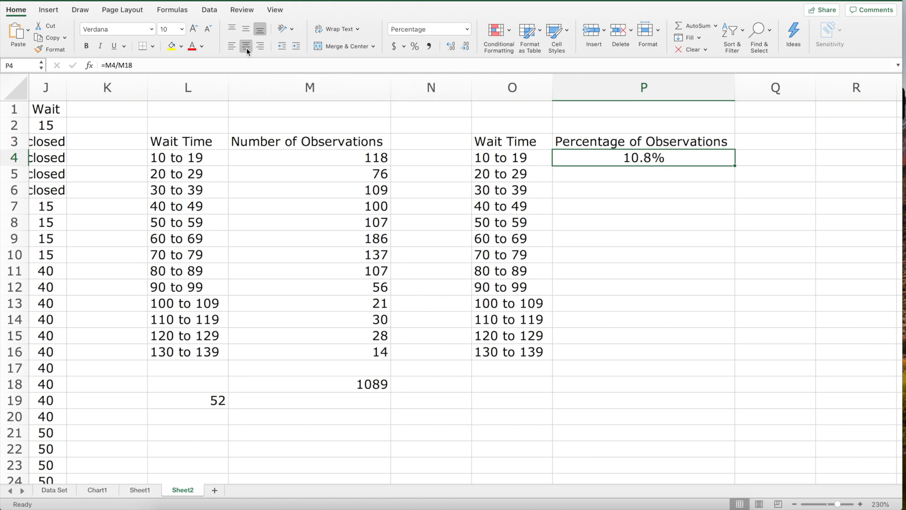
pyautogui.click(464, 48)
# - Lock the total's row in P4's formula so that it reads =M4/M$18
pyautogui.click(124, 65)
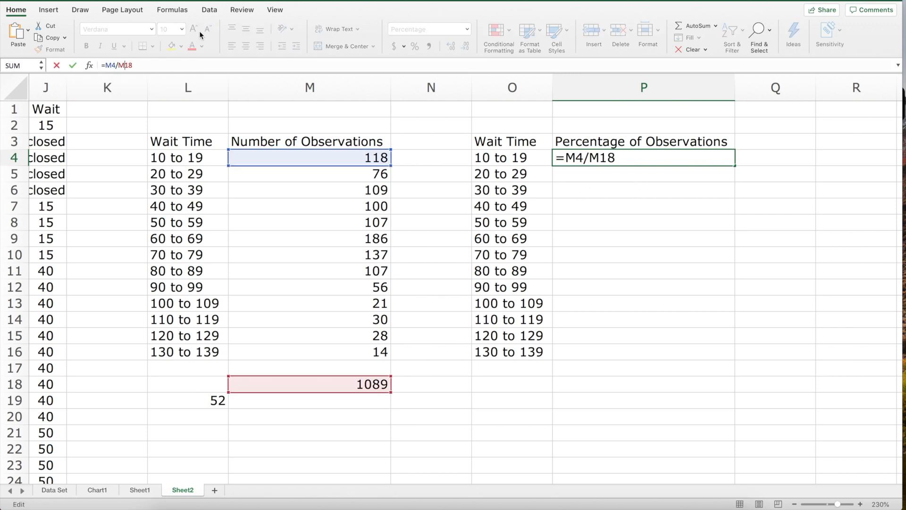
pyautogui.click(600, 157)
pyautogui.write('$')
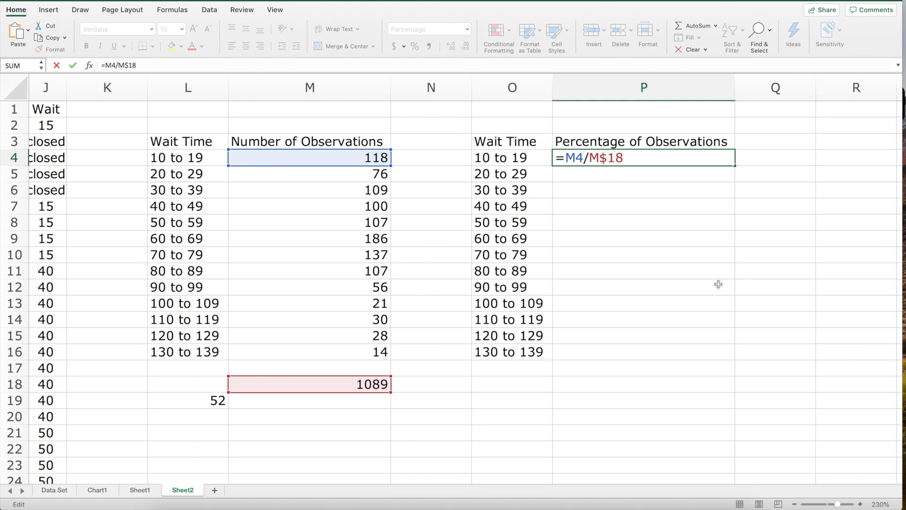
pyautogui.click(683, 250)
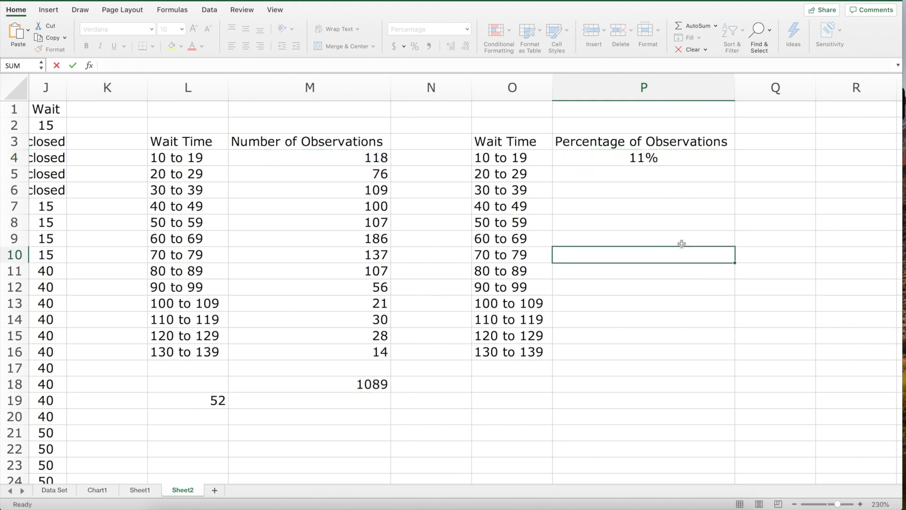
# - Copy the percentage formula from P4 to P5:P16 for the remaining wait-time classes
pyautogui.click(670, 156)
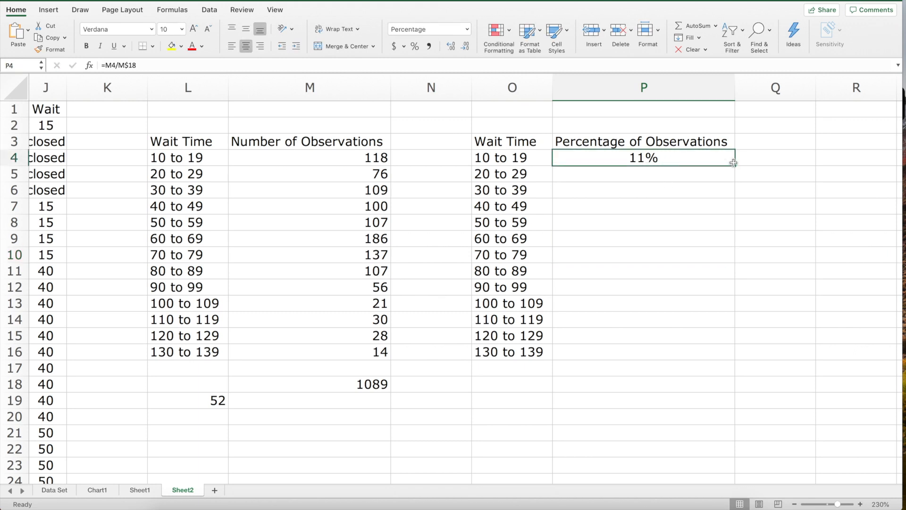
pyautogui.press('super+c')
pyautogui.moveTo(674, 178); pyautogui.dragTo(682, 354)
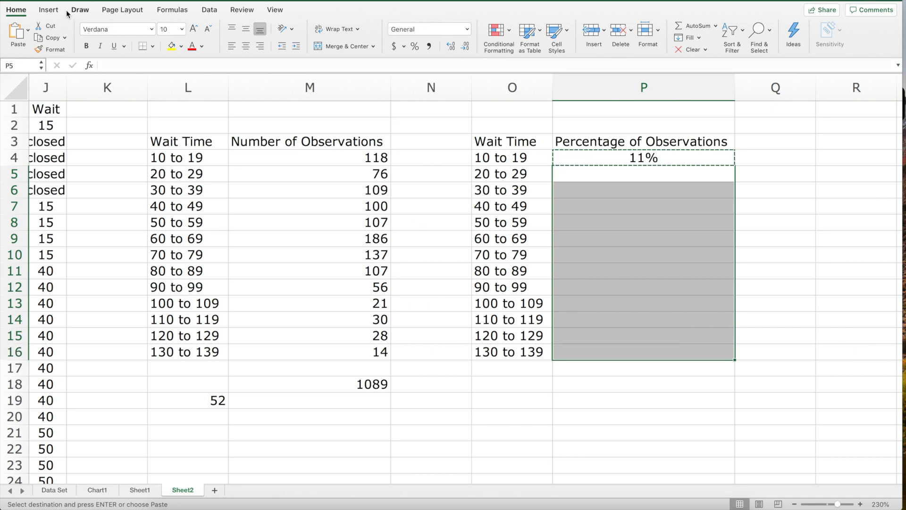
pyautogui.press('super+v')
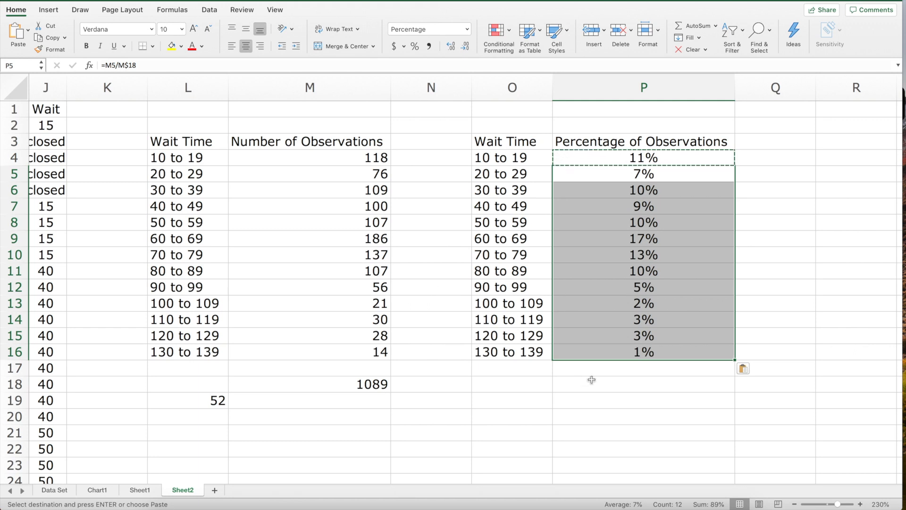
# - Total the percentages in P18 with =SUM(P4:P16) and centre that cell
pyautogui.click(622, 387)
pyautogui.write('=sum(')
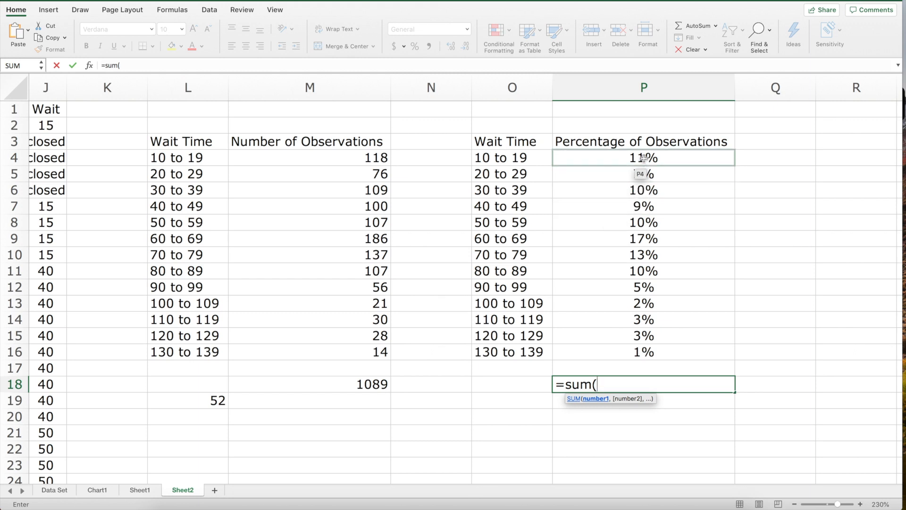
pyautogui.moveTo(643, 158); pyautogui.dragTo(659, 353)
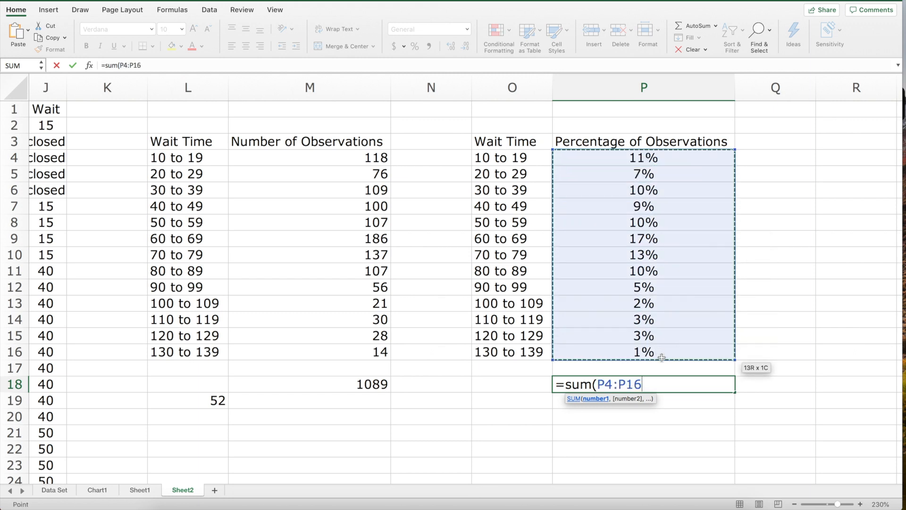
pyautogui.write(')')
pyautogui.press('Return')
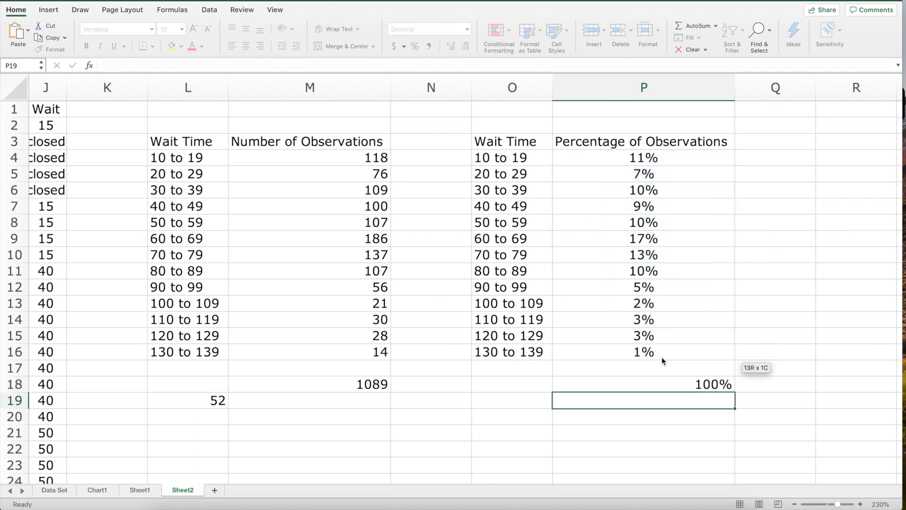
pyautogui.click(674, 384)
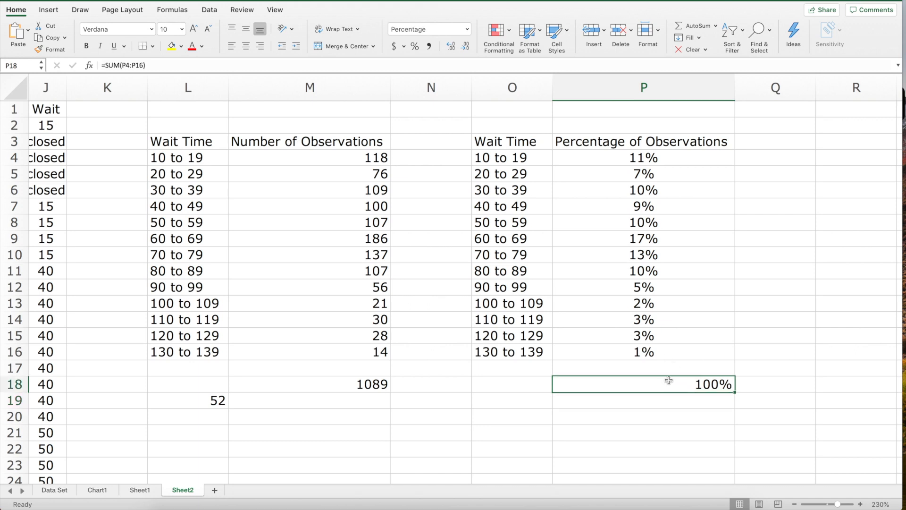
pyautogui.click(246, 45)
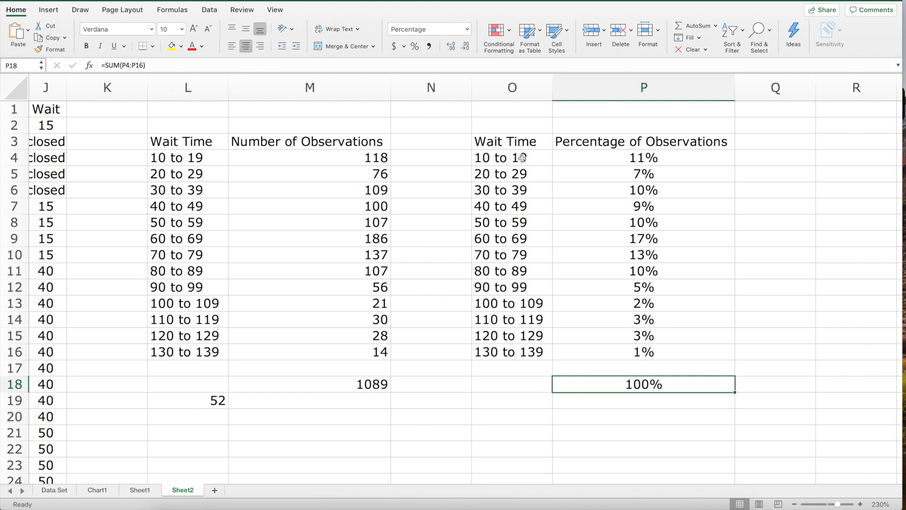
# - Insert a clustered column chart from the class labels and percentages in O4:P16
pyautogui.moveTo(514, 158); pyautogui.dragTo(632, 354)
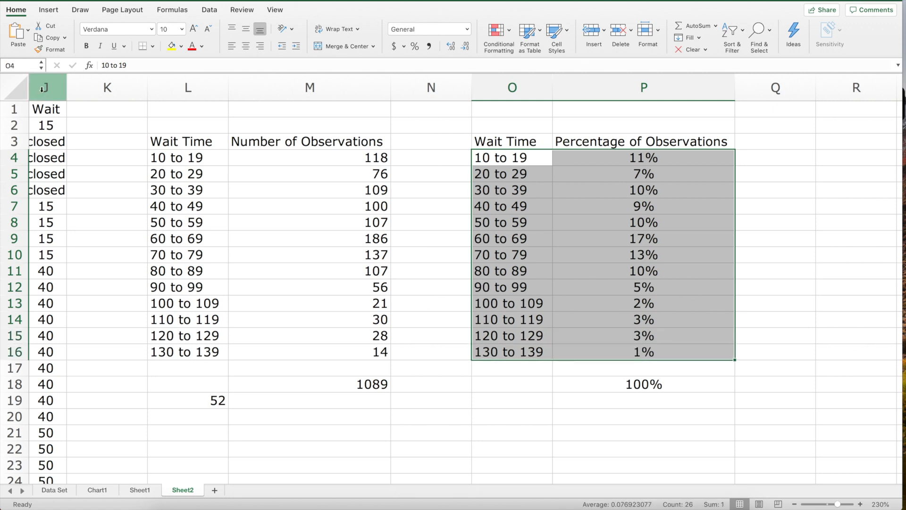
pyautogui.click(53, 13)
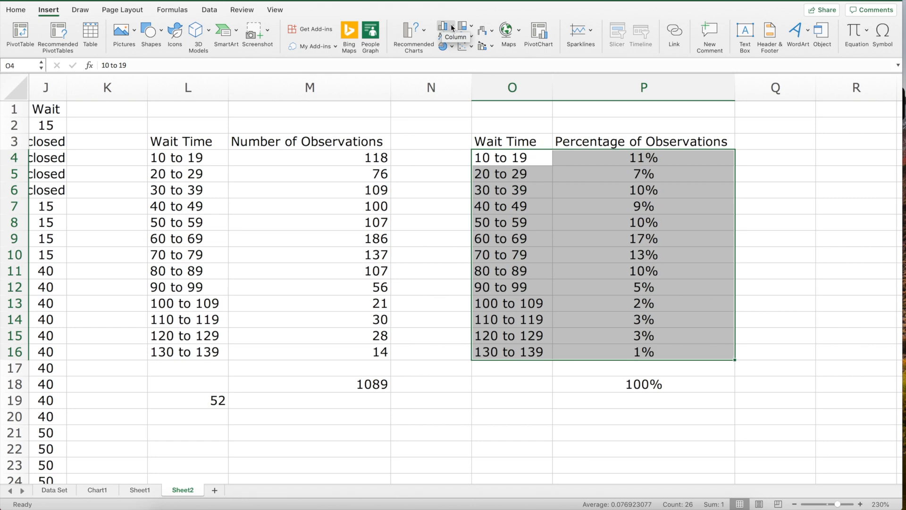
pyautogui.click(452, 26)
pyautogui.click(471, 68)
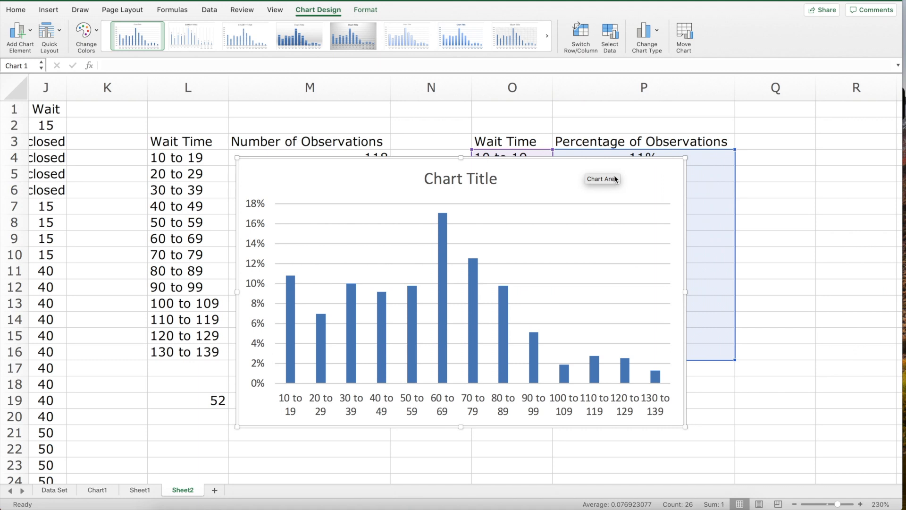
# - Move the column chart to its own new sheet named Chart2
pyautogui.click(680, 34)
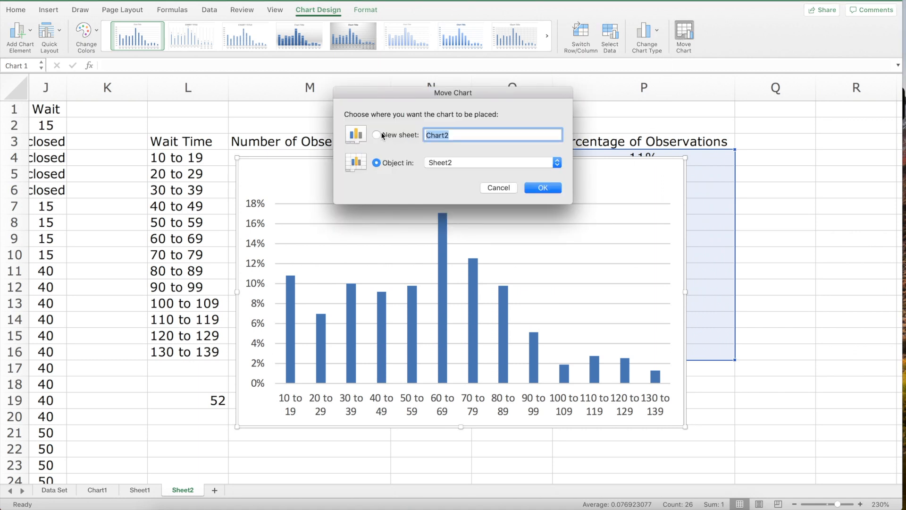
pyautogui.click(377, 135)
pyautogui.click(541, 189)
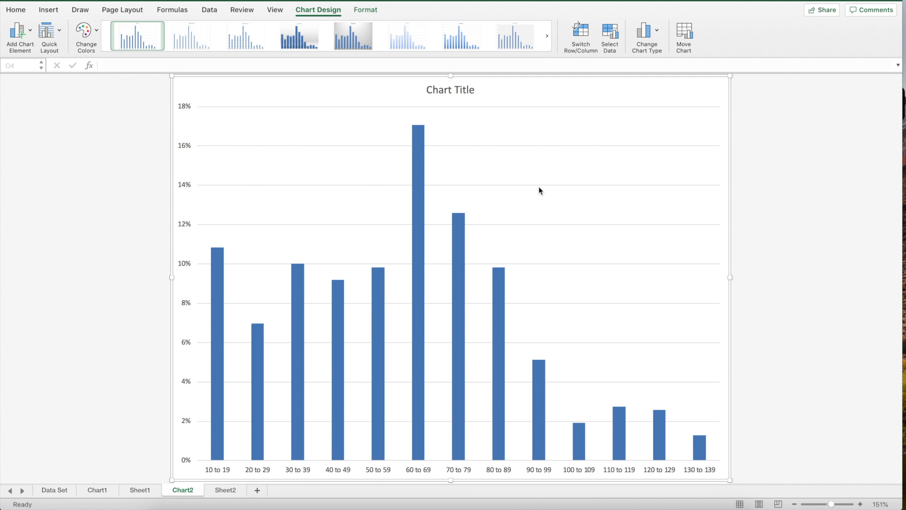
# - Set the data series' gap width to 0% so the columns touch like a histogram
pyautogui.moveTo(463, 255)
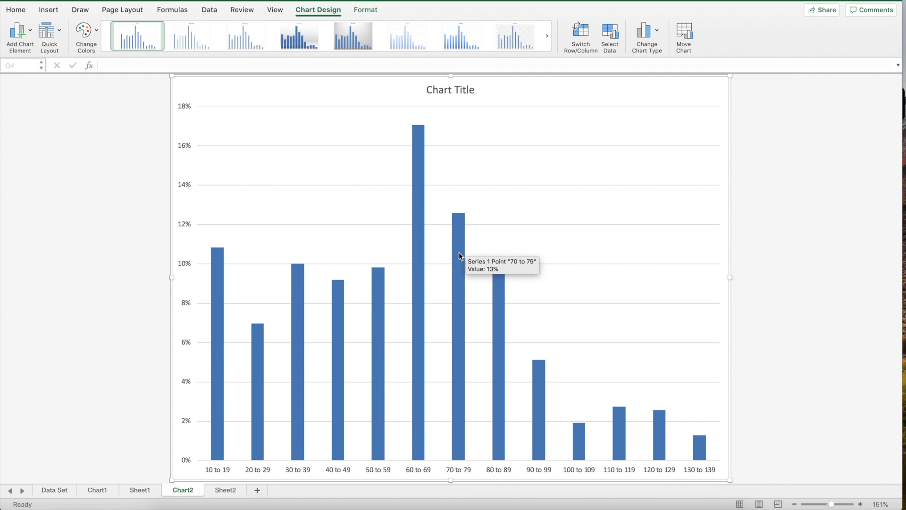
pyautogui.doubleClick(459, 254)
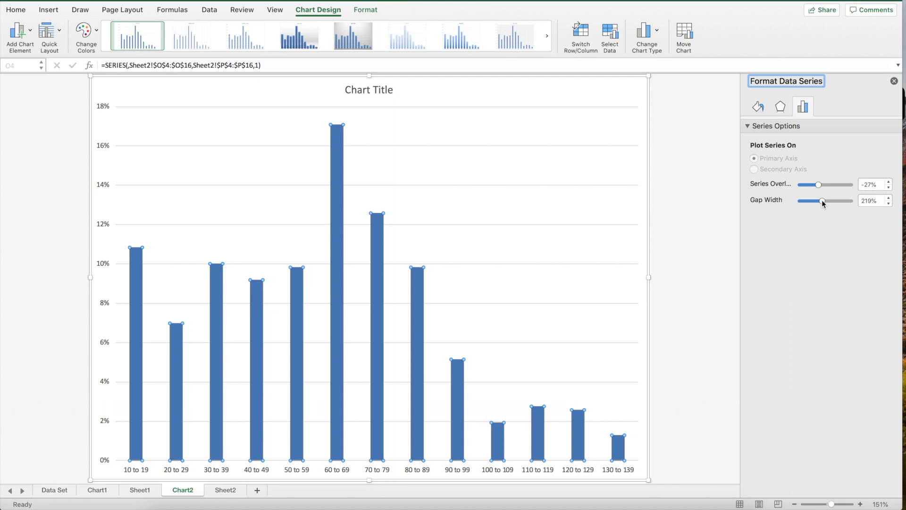
pyautogui.moveTo(822, 202); pyautogui.dragTo(797, 202)
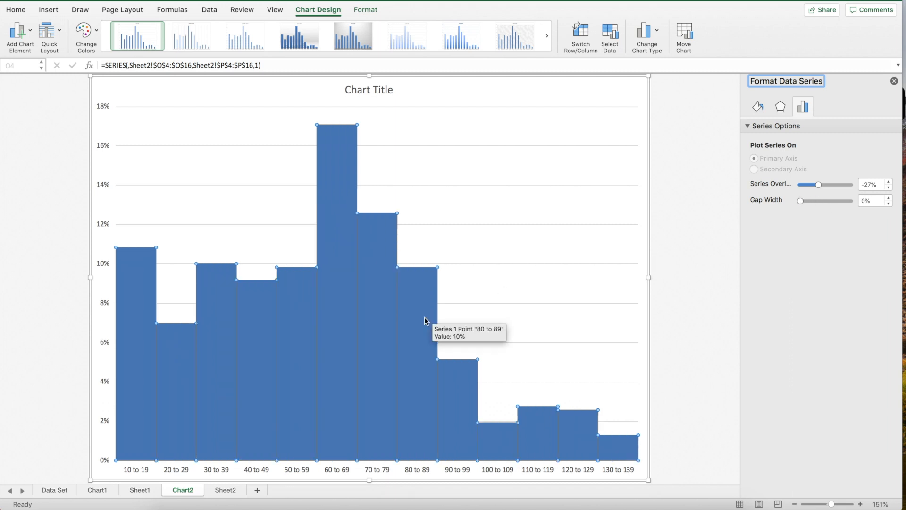
# - Set the font size of the vertical percentage axis labels to 18
pyautogui.click(102, 141)
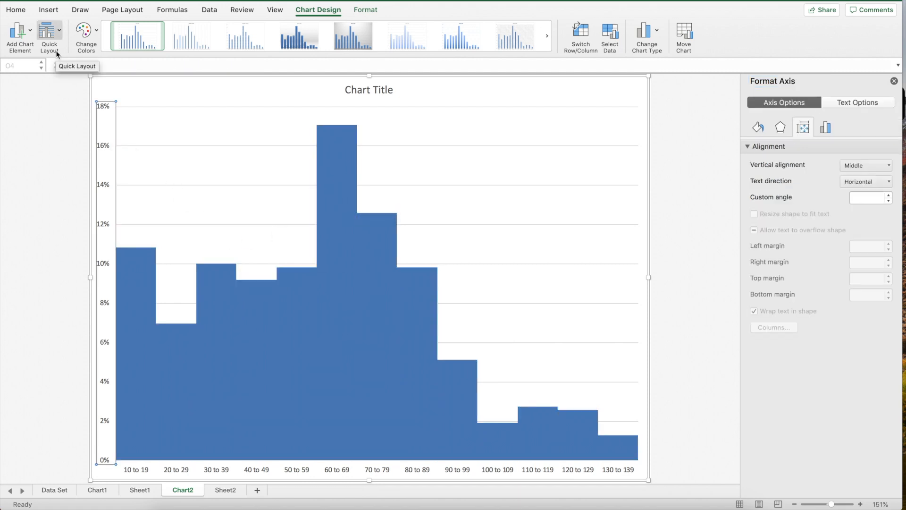
pyautogui.click(17, 13)
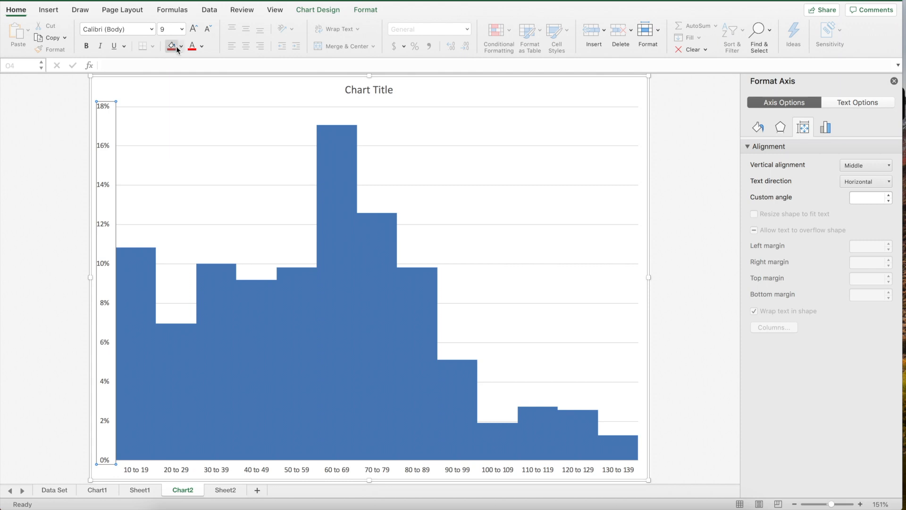
pyautogui.click(181, 29)
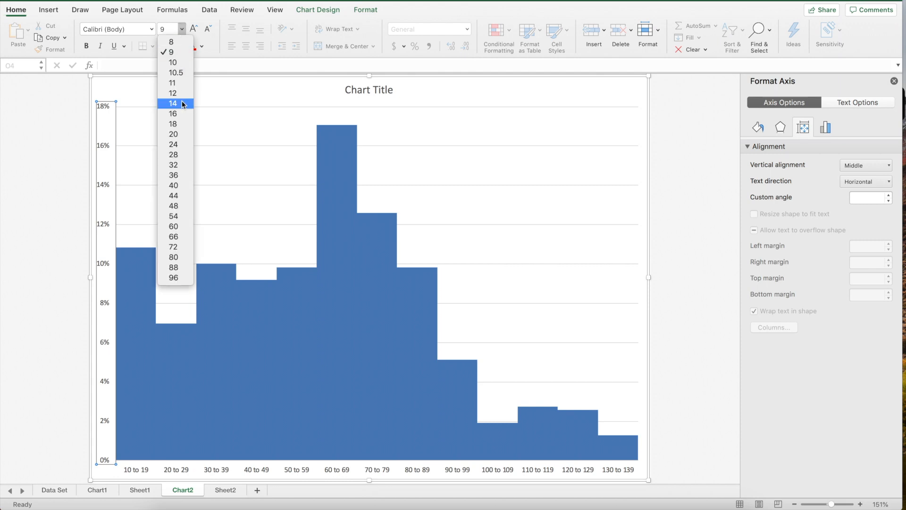
pyautogui.click(181, 123)
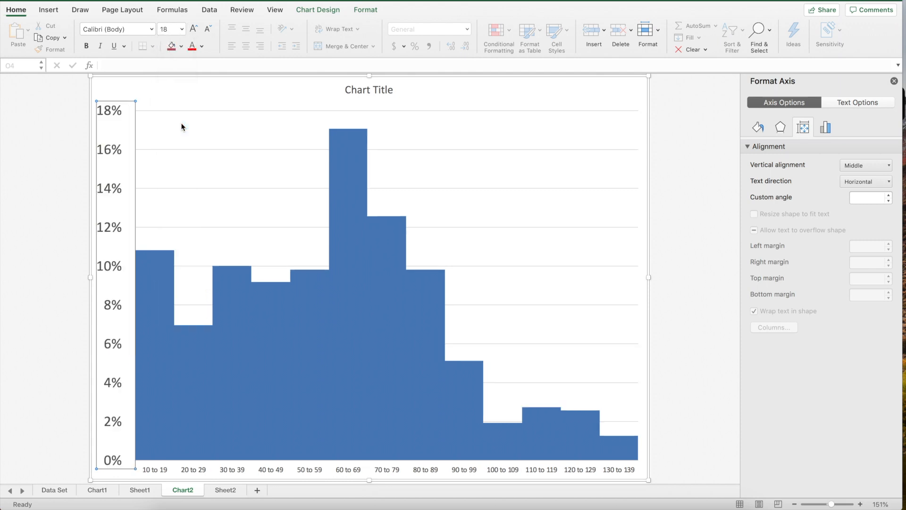
# - Set the font size of the horizontal wait-time class labels to 18
pyautogui.click(270, 469)
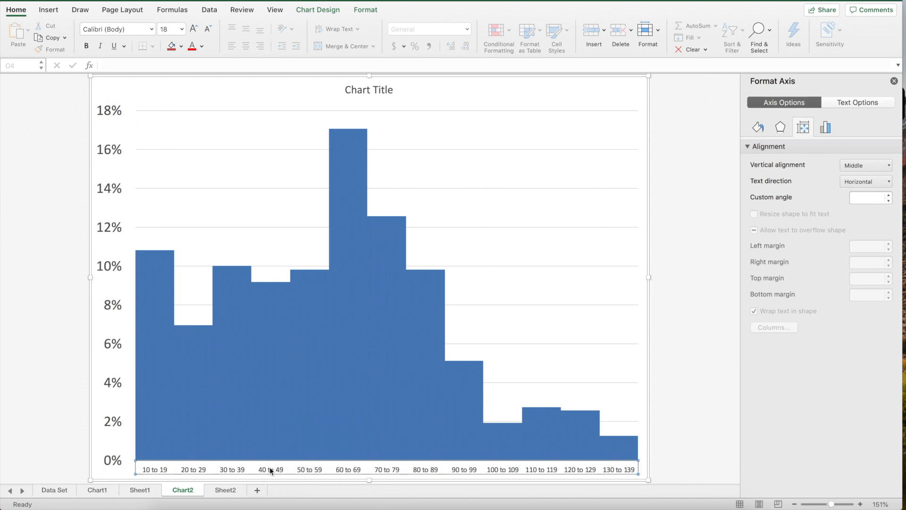
pyautogui.click(181, 30)
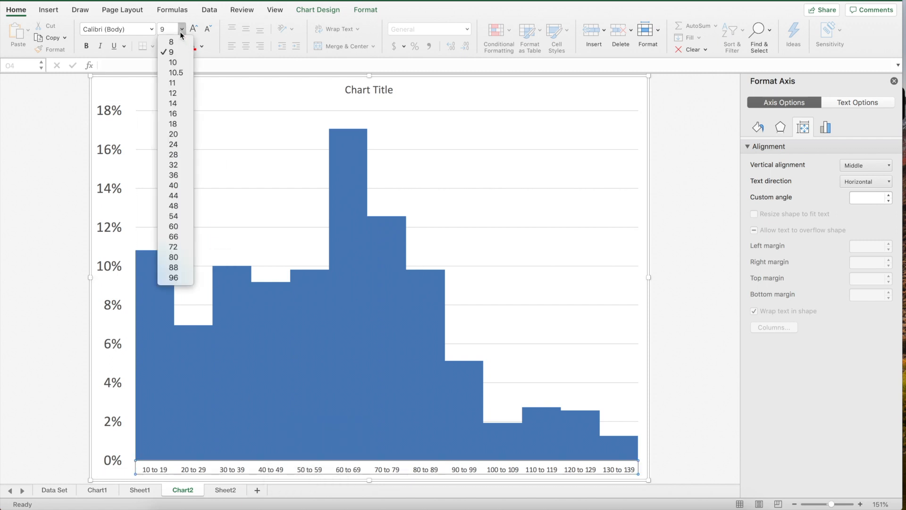
pyautogui.click(178, 124)
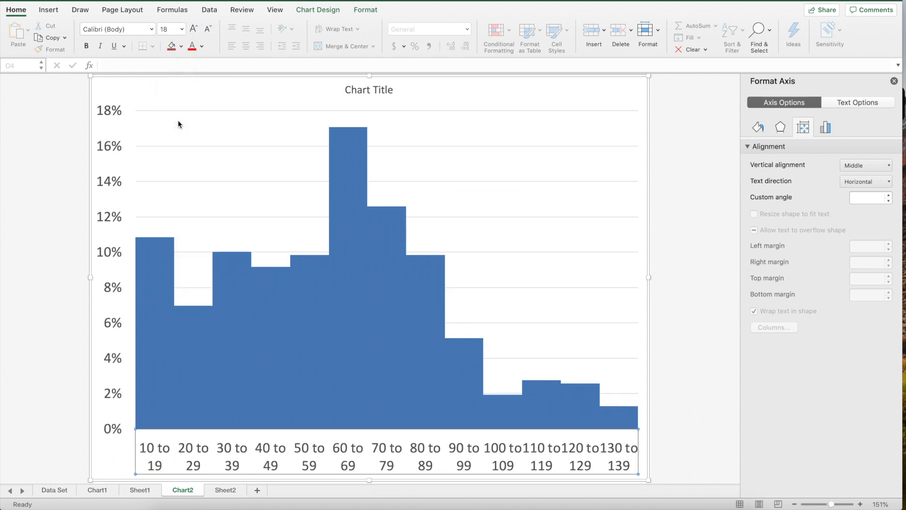
# - Set the font size of the chart title to 20
pyautogui.click(371, 90)
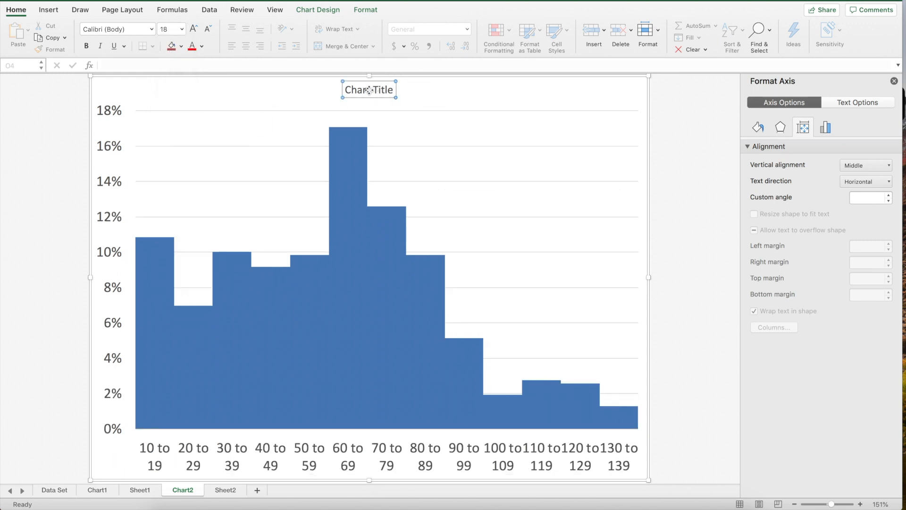
pyautogui.moveTo(346, 89); pyautogui.dragTo(391, 91)
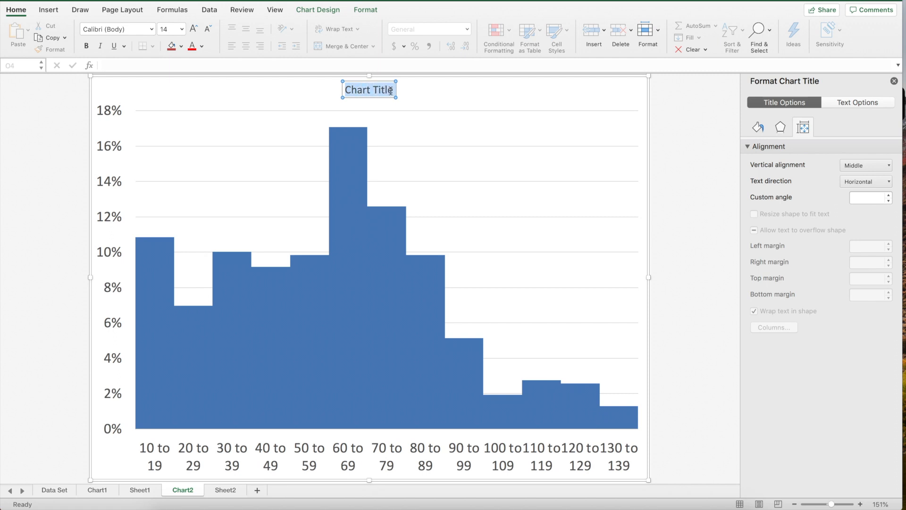
pyautogui.click(182, 29)
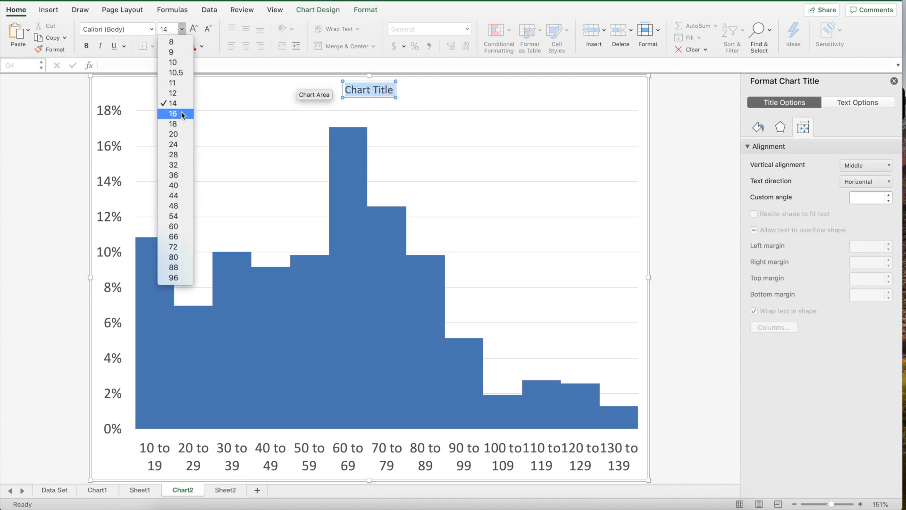
pyautogui.click(179, 135)
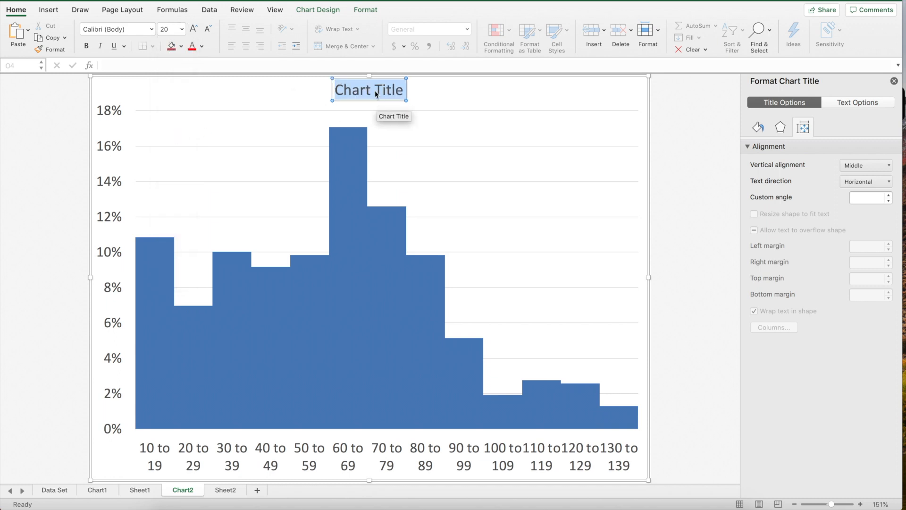
# - Replace the chart title text with "Distribution of Space Mountain Wait Times (n=1,141)"
pyautogui.click(375, 90)
pyautogui.moveTo(338, 90); pyautogui.dragTo(408, 89)
pyautogui.write('Distrib')
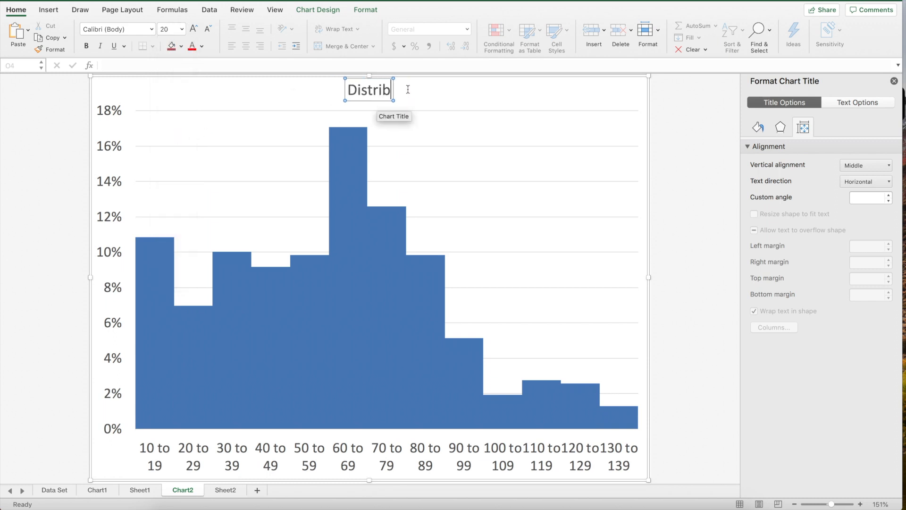
pyautogui.write('ution of S')
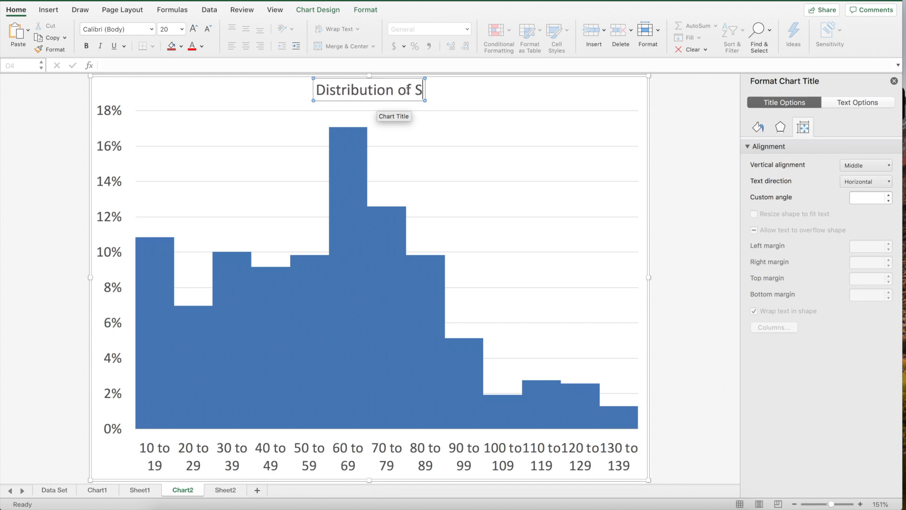
pyautogui.write('pace Mount')
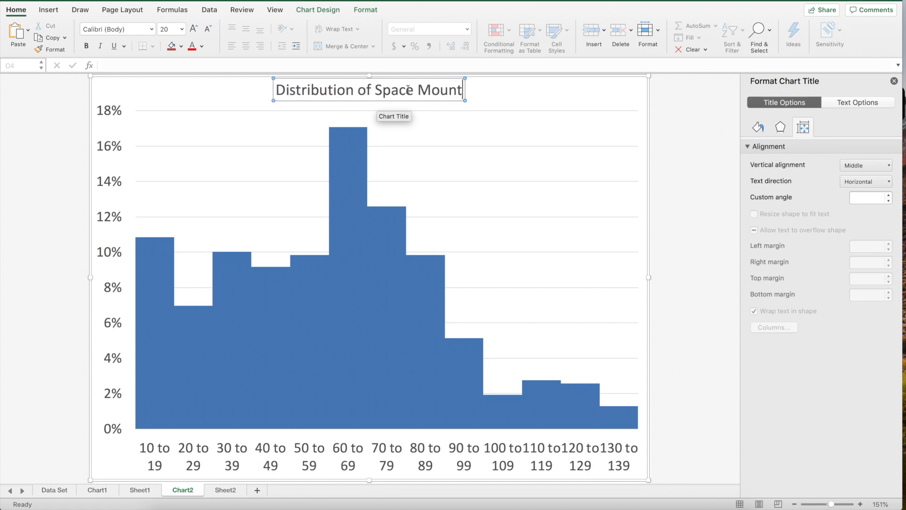
pyautogui.write('ain Wait T')
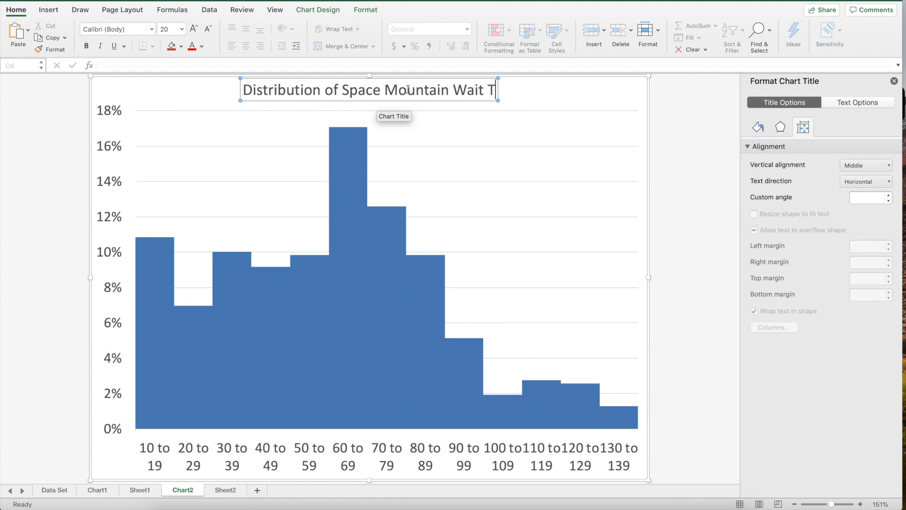
pyautogui.write('imes (')
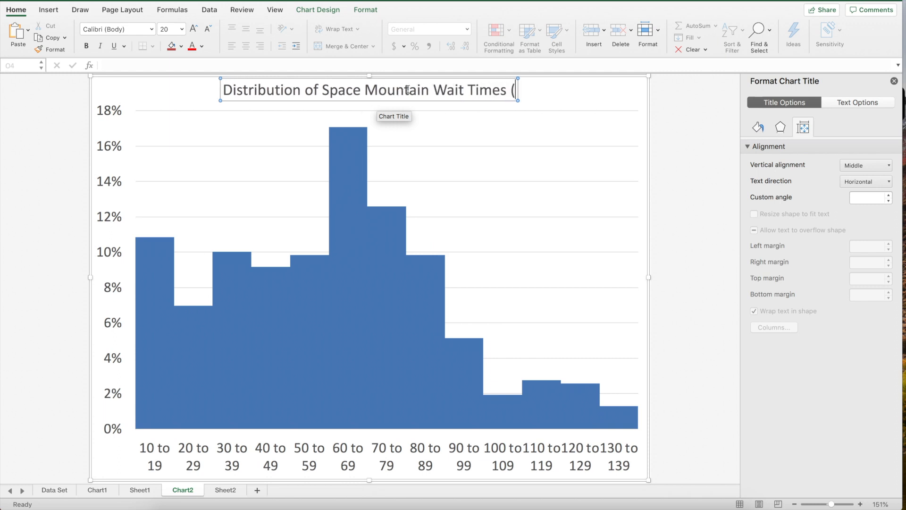
pyautogui.write('=')
pyautogui.press('BackSpace')
pyautogui.write('n=1,1')
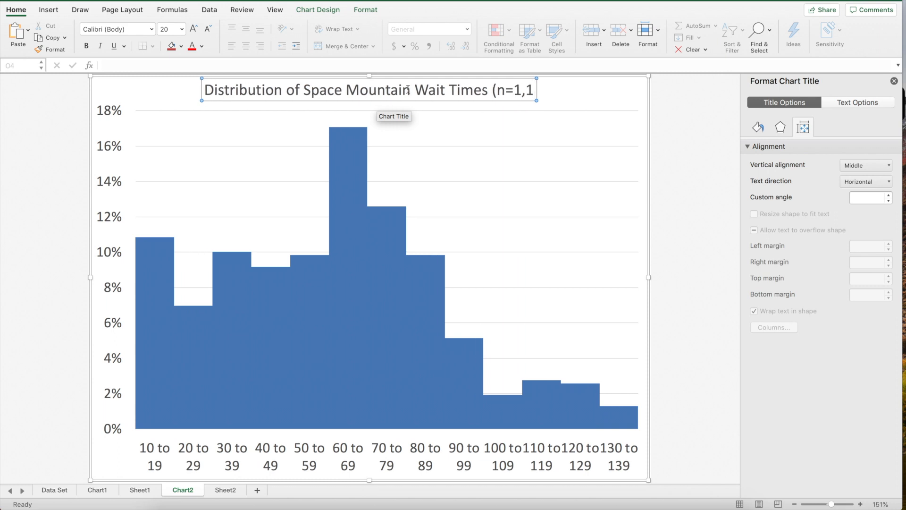
pyautogui.write('41')
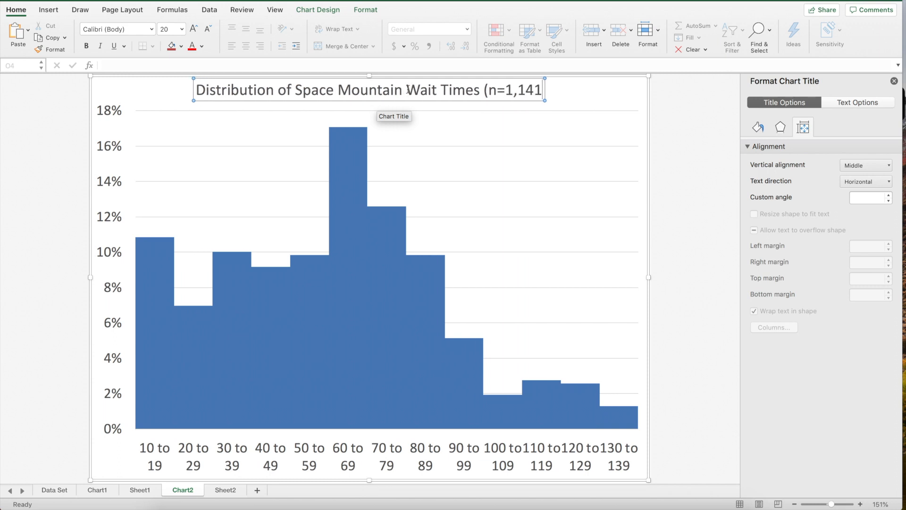
pyautogui.write(')')
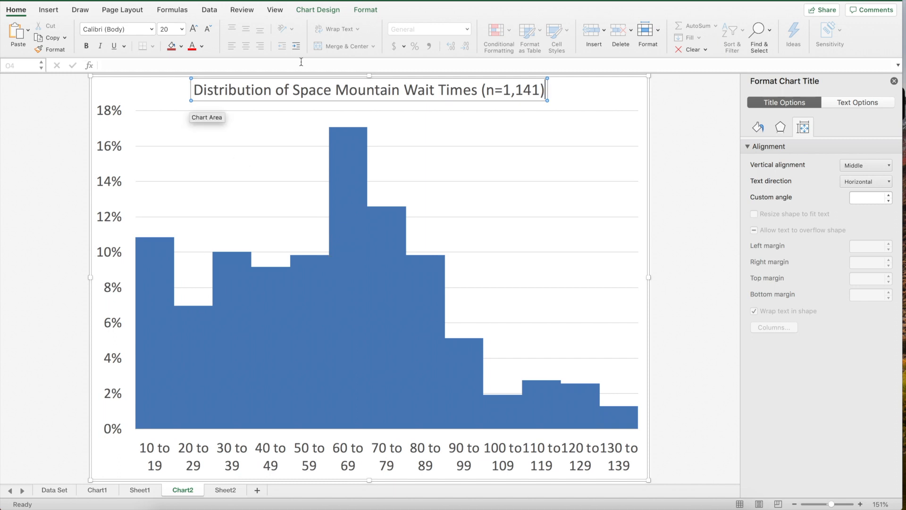
pyautogui.click(482, 128)
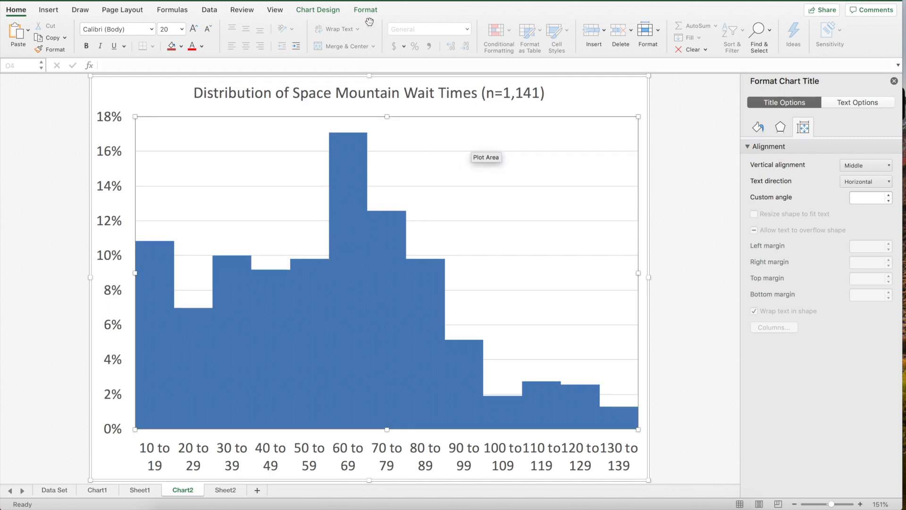
# - Add a primary horizontal axis title to the histogram
pyautogui.click(317, 10)
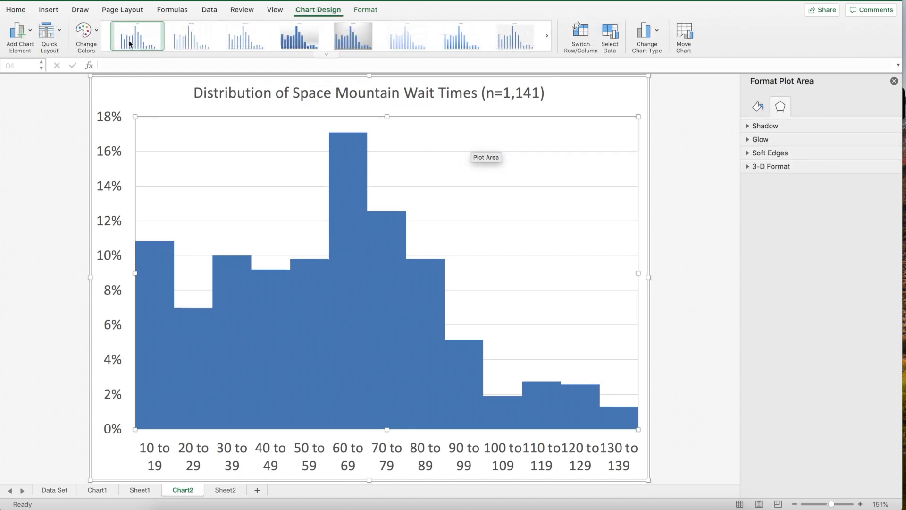
pyautogui.click(31, 32)
pyautogui.moveTo(50, 62)
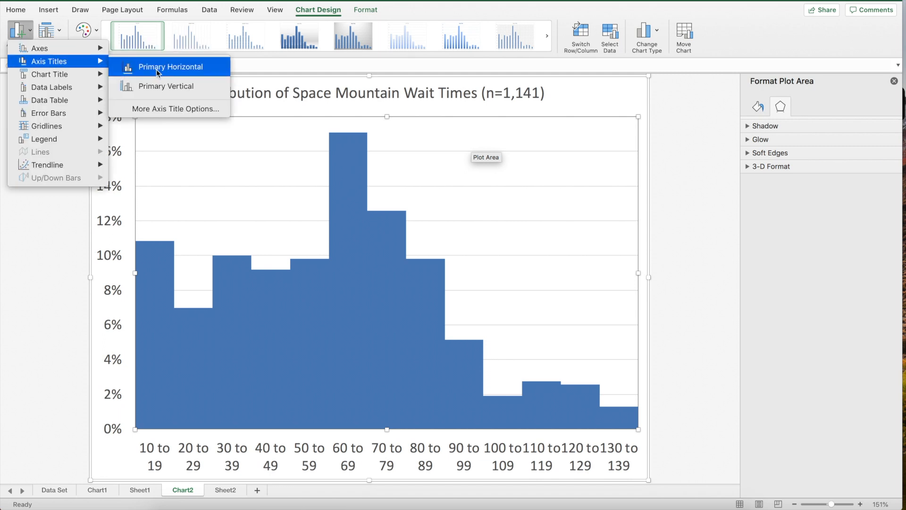
pyautogui.click(160, 69)
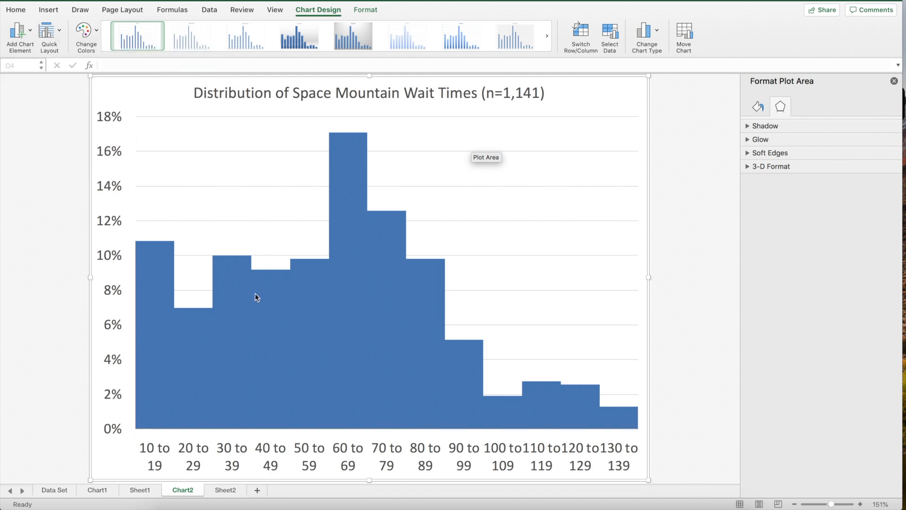
# - Set the font size of the horizontal axis title to 18
pyautogui.click(380, 464)
pyautogui.tripleClick(376, 464)
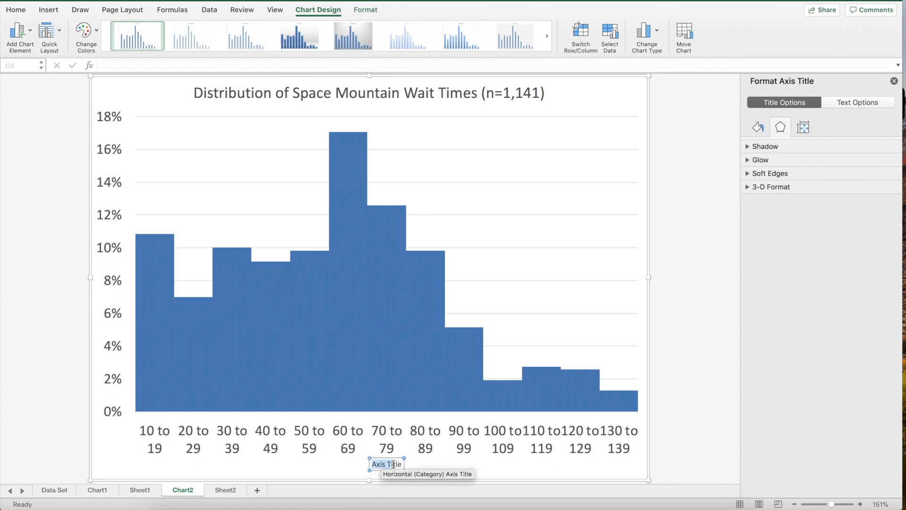
pyautogui.click(20, 13)
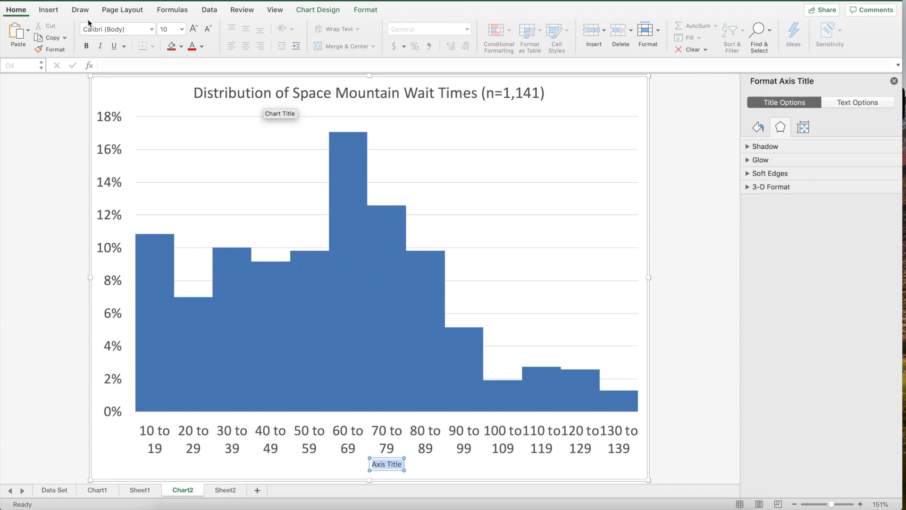
pyautogui.click(182, 29)
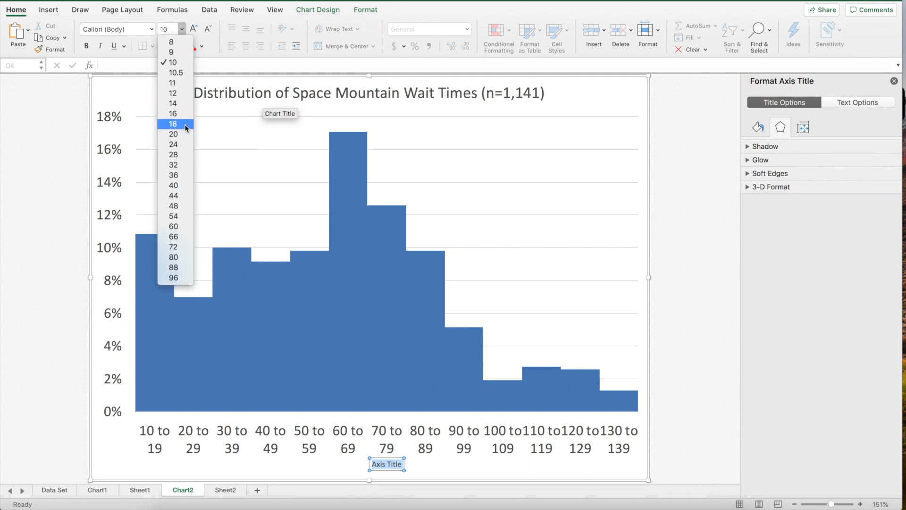
pyautogui.click(172, 124)
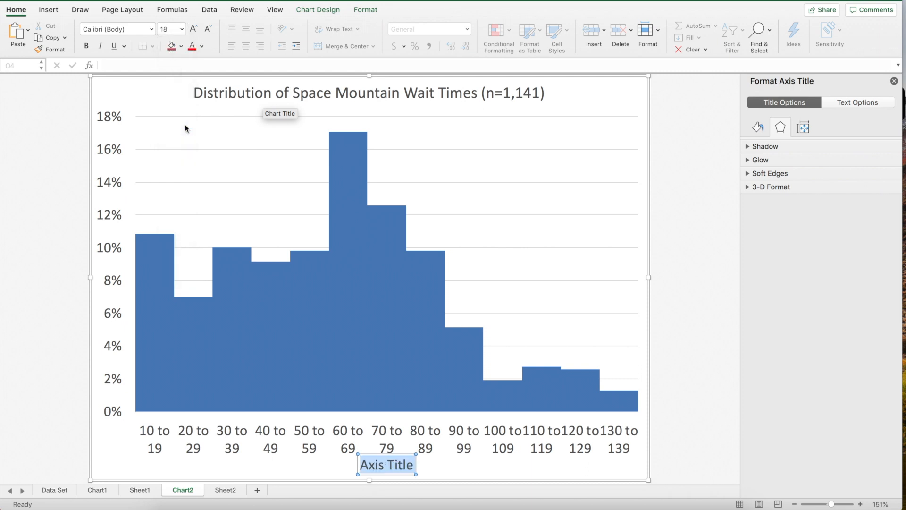
# - Replace the horizontal axis title's placeholder text with "Wait Time in Minutes"
pyautogui.write('Wait Times')
pyautogui.press('BackSpace')
pyautogui.write('i')
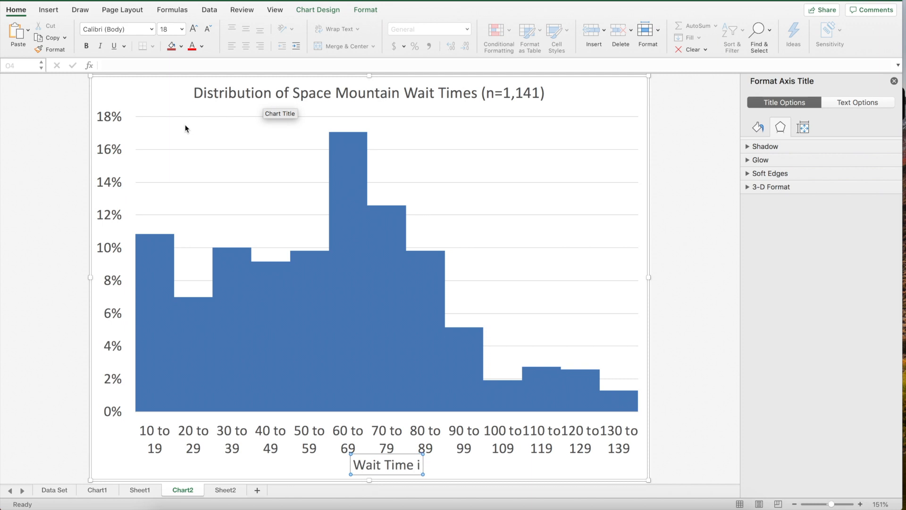
pyautogui.write('n Minutes')
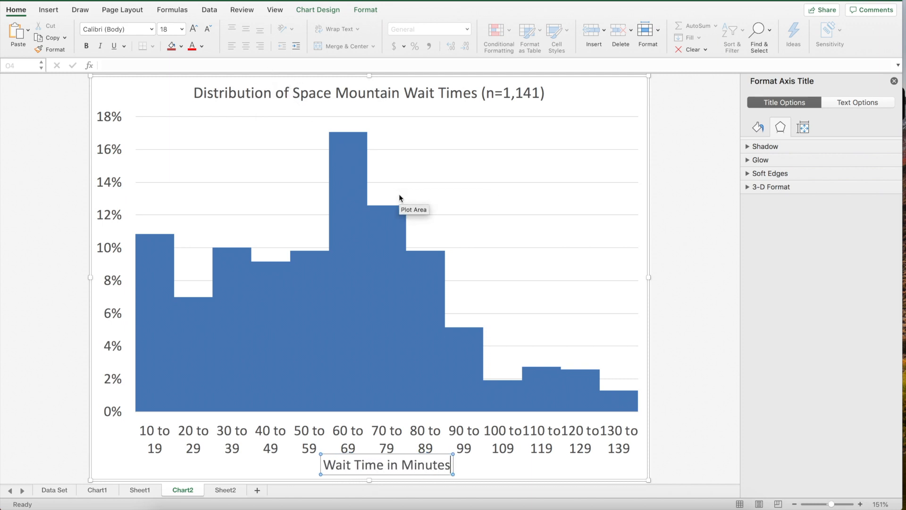
pyautogui.click(477, 181)
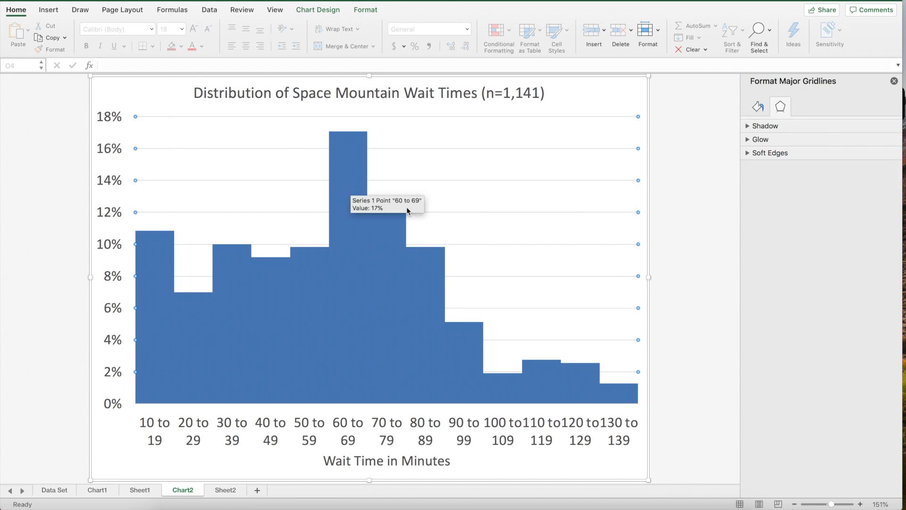
# - Add a primary vertical axis title to the histogram
pyautogui.click(557, 130)
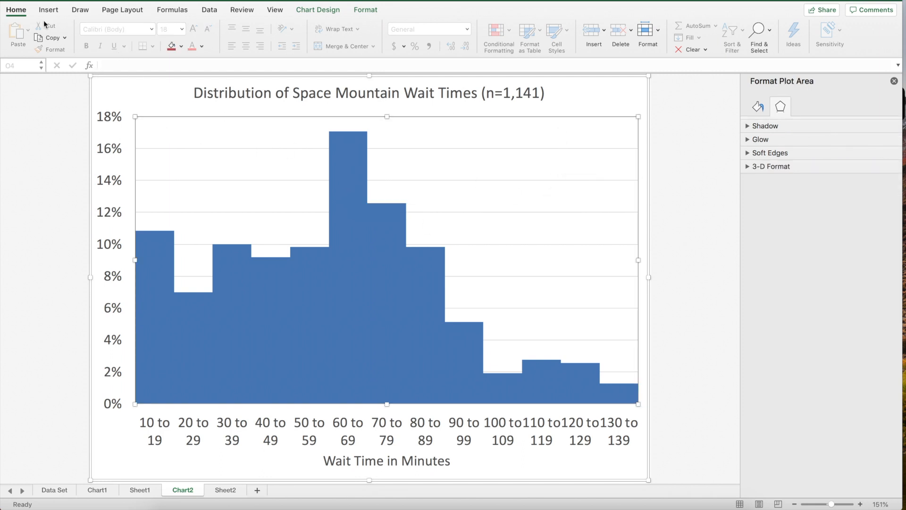
pyautogui.click(328, 11)
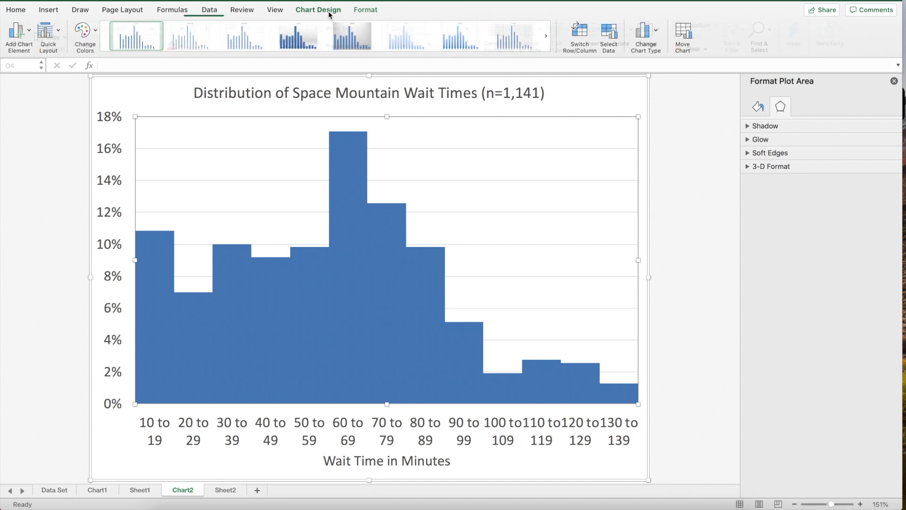
pyautogui.click(32, 34)
pyautogui.moveTo(50, 62)
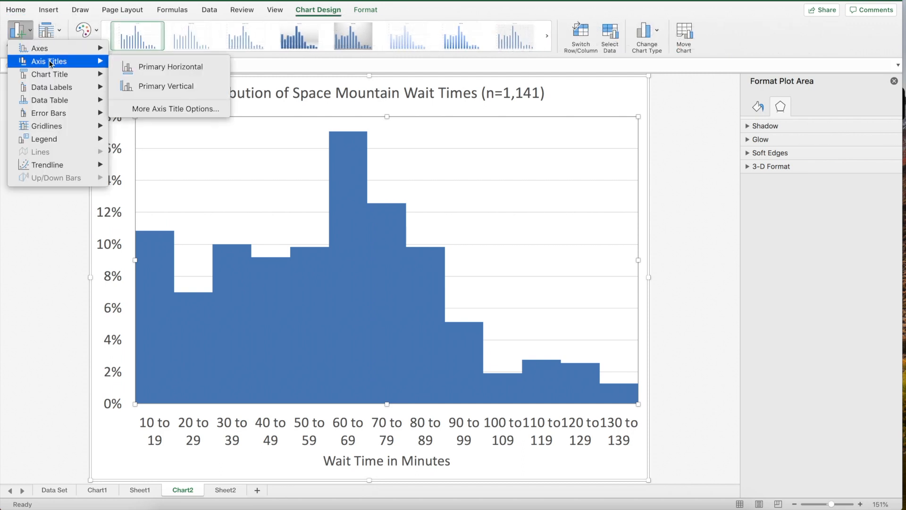
pyautogui.click(170, 82)
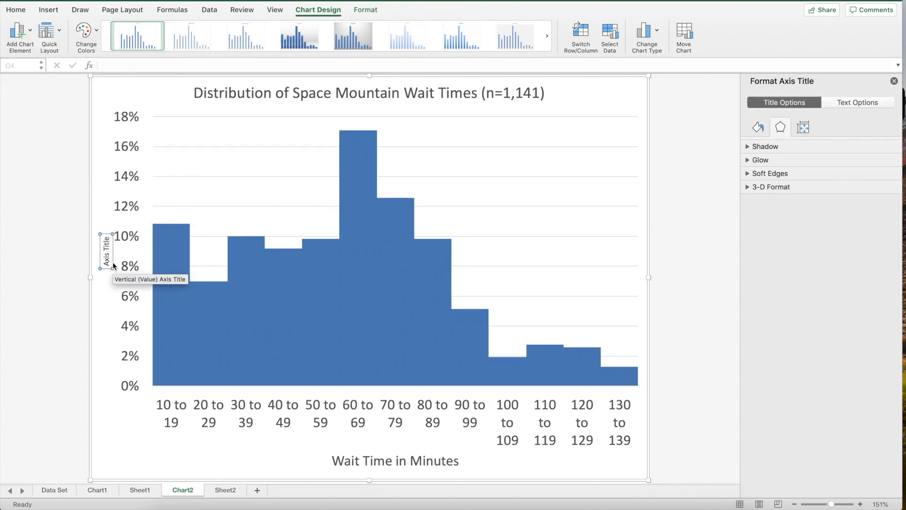
# - Set the font size of the vertical axis title to 18
pyautogui.moveTo(106, 259); pyautogui.dragTo(106, 238)
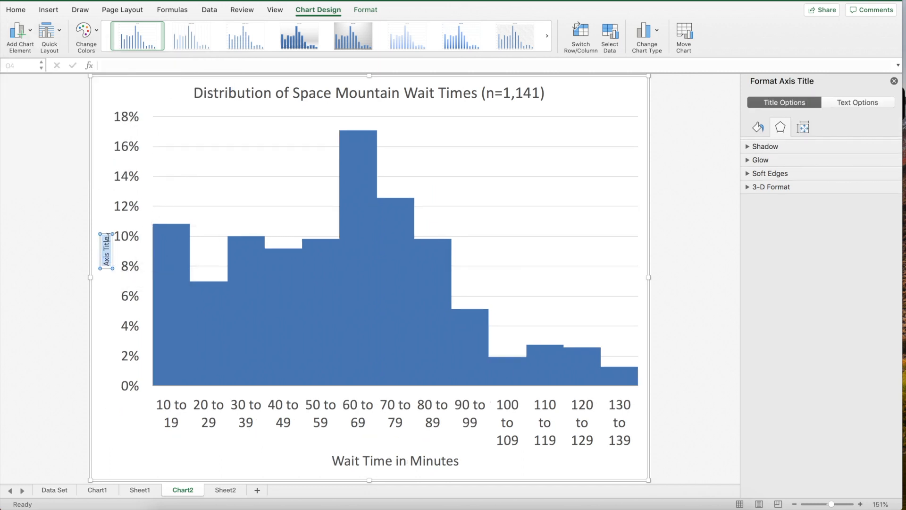
pyautogui.click(21, 14)
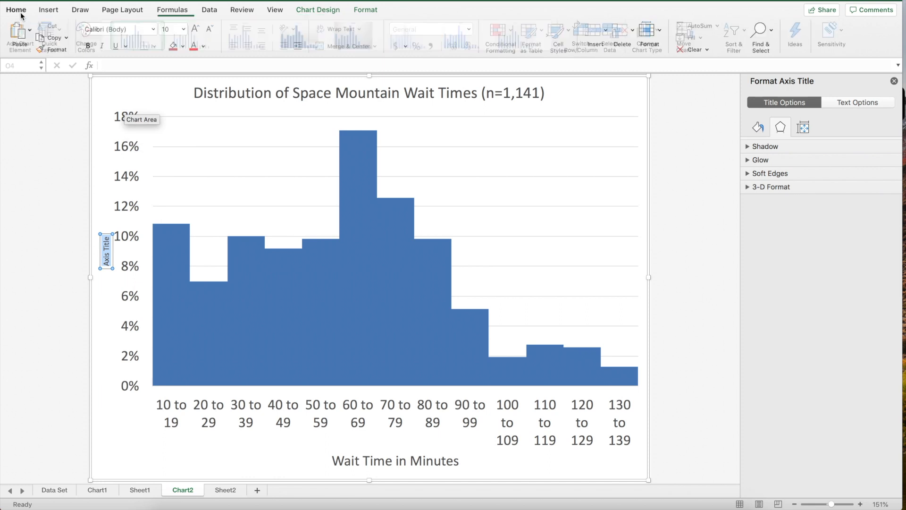
pyautogui.click(182, 29)
pyautogui.click(186, 126)
# - Replace the vertical axis title's placeholder text with "Percentage of Observations"
pyautogui.click(105, 264)
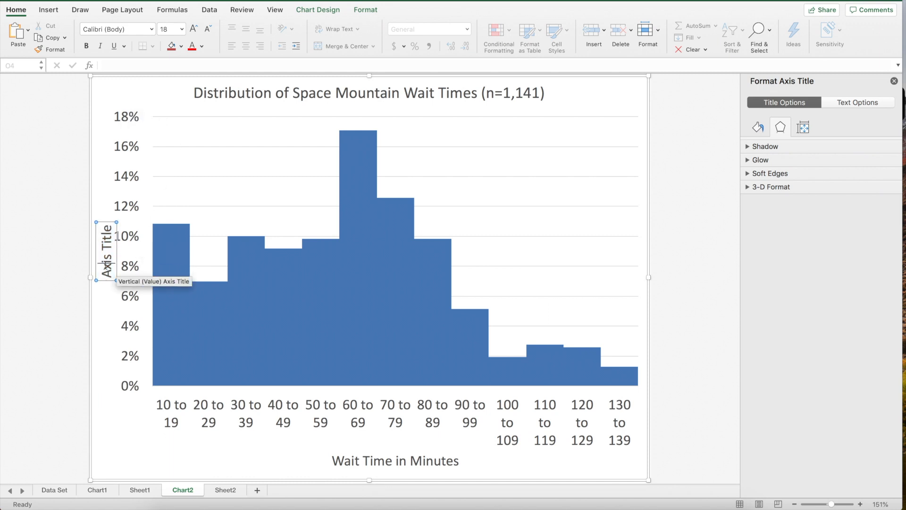
pyautogui.moveTo(103, 272); pyautogui.dragTo(105, 220)
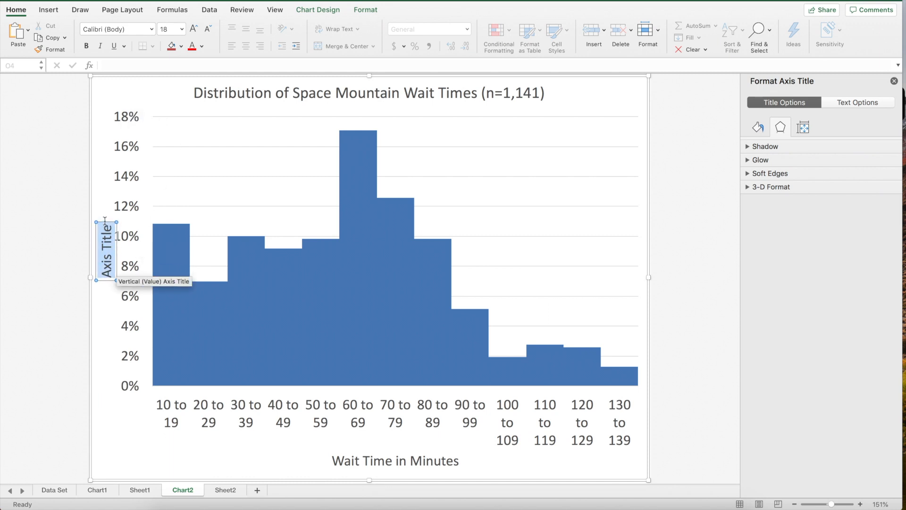
pyautogui.write('Perce')
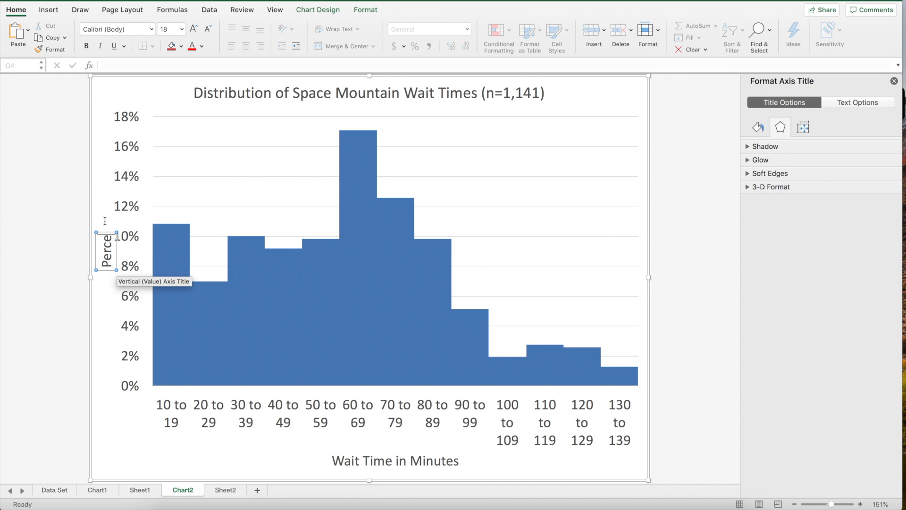
pyautogui.write('ntage')
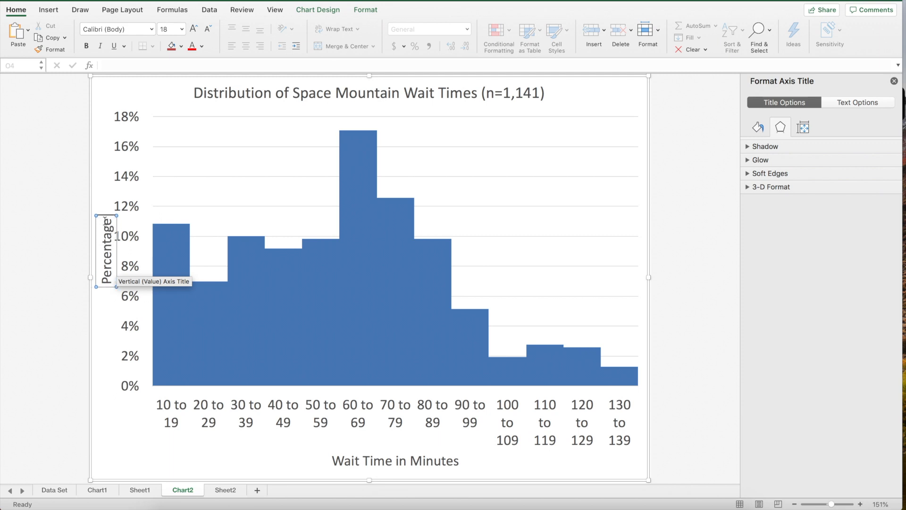
pyautogui.write(' of Observ')
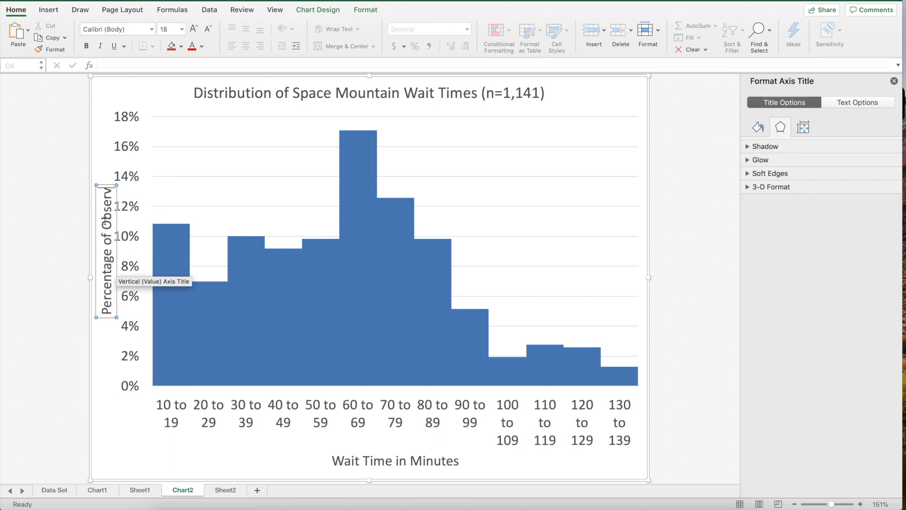
pyautogui.write('ations')
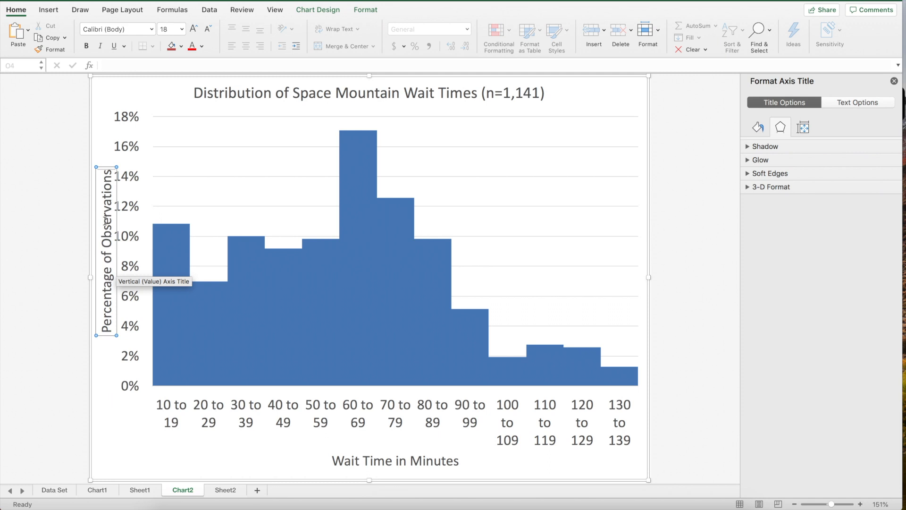
# - Check the count of closed observations below the frequency table on Sheet2, and return to the Chart2 histogram
pyautogui.click(564, 166)
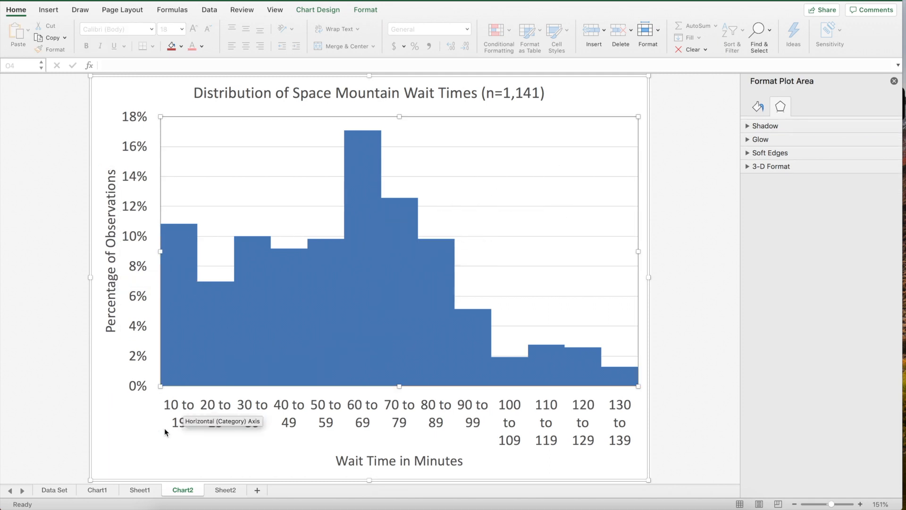
pyautogui.click(225, 490)
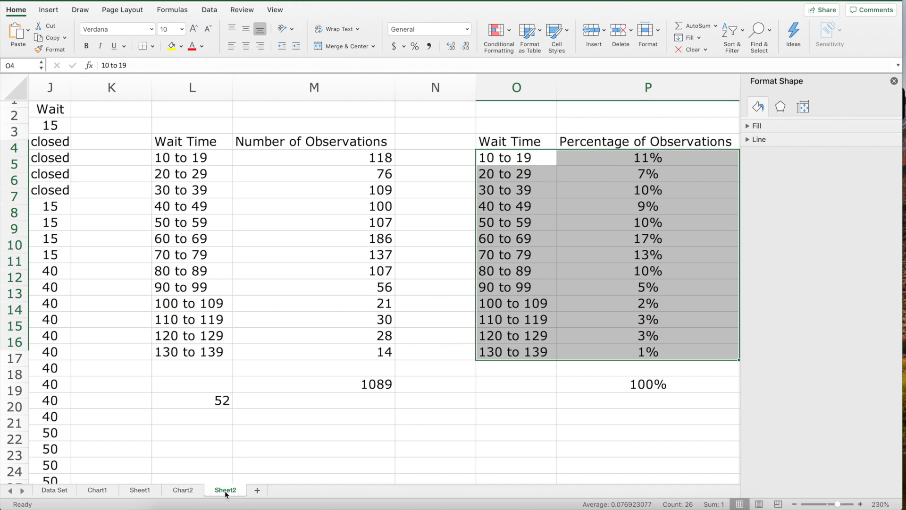
pyautogui.click(211, 401)
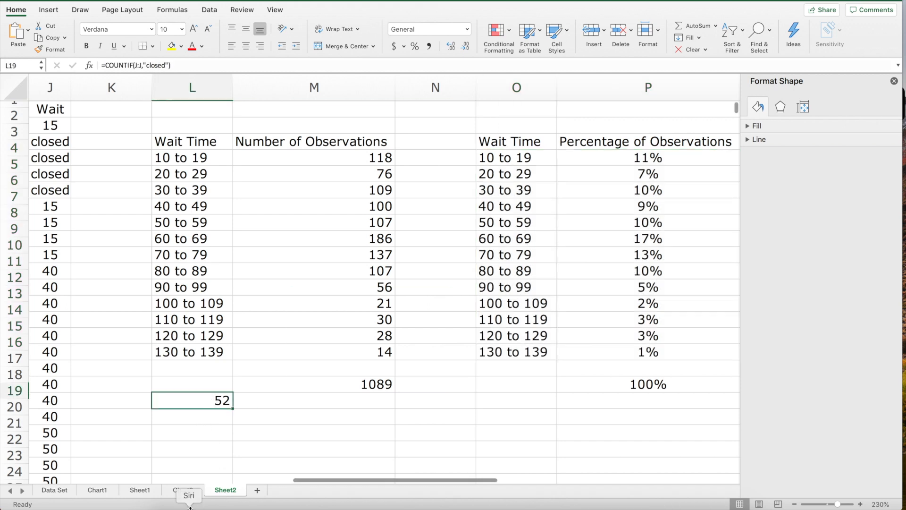
pyautogui.click(185, 491)
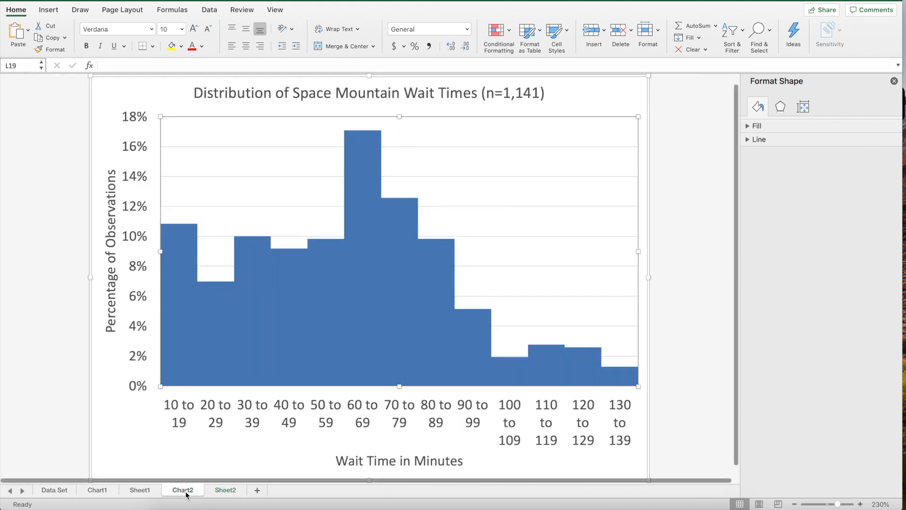
# - Insert a text box in the empty plot area above the 100 to 139 bars and set its font size to 18
pyautogui.click(606, 139)
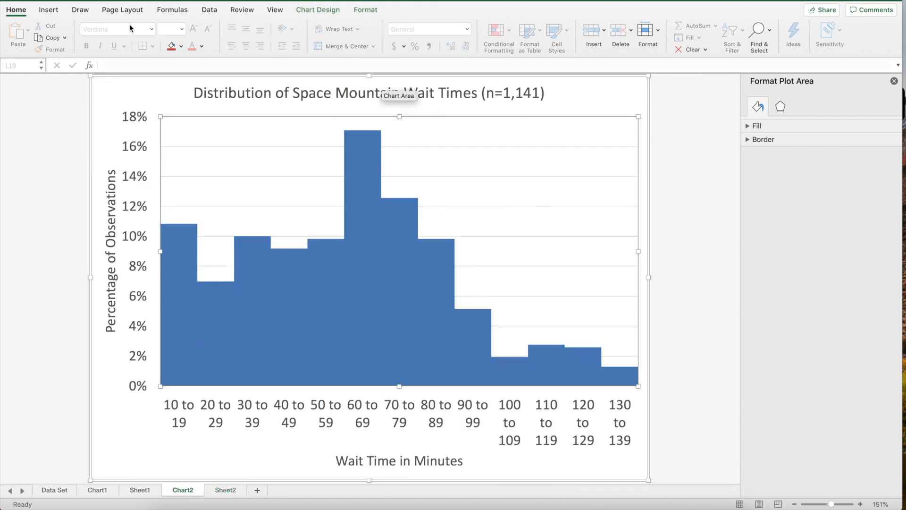
pyautogui.click(49, 11)
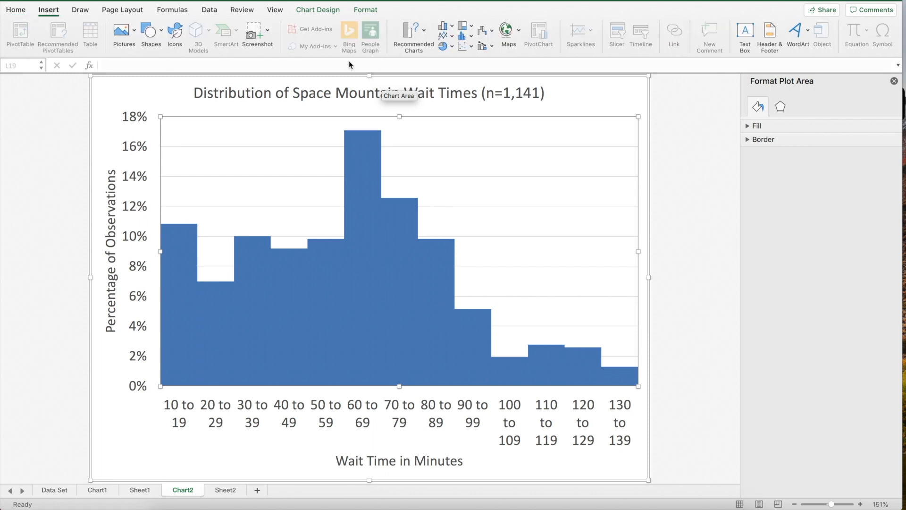
pyautogui.click(745, 34)
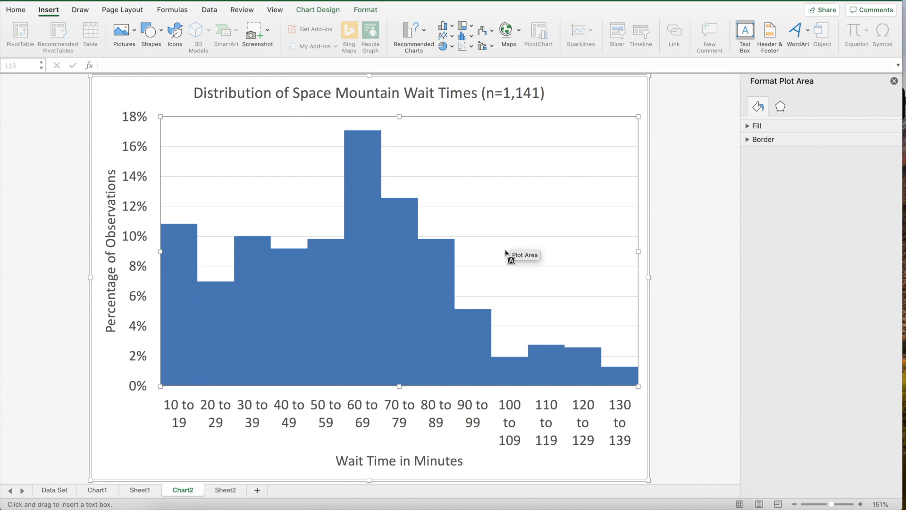
pyautogui.moveTo(505, 246); pyautogui.dragTo(624, 303)
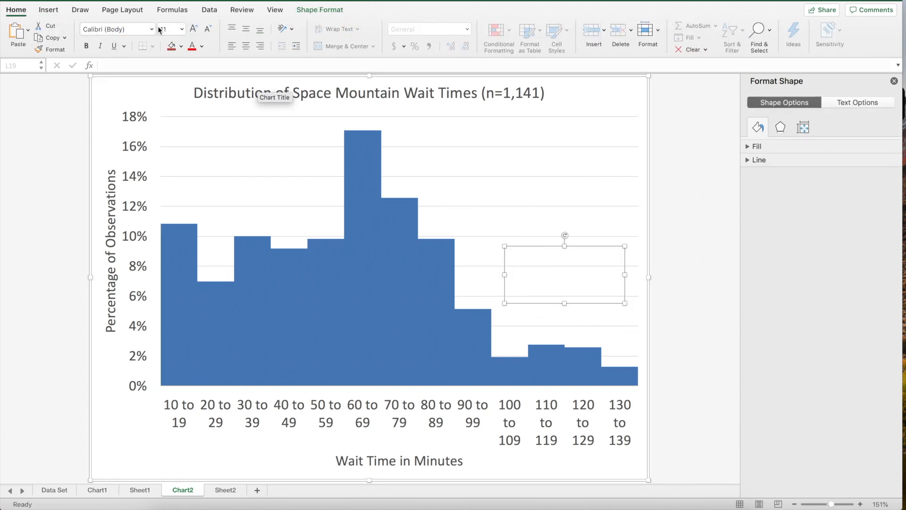
pyautogui.click(182, 30)
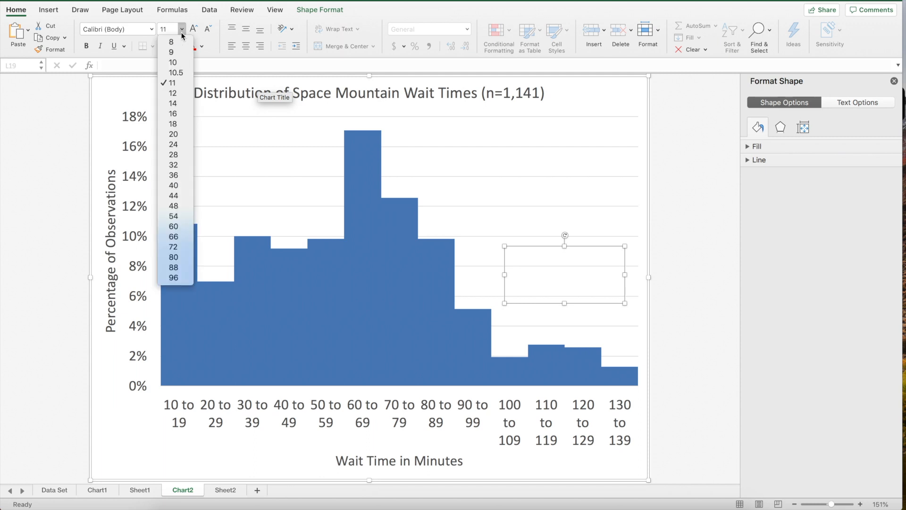
pyautogui.click(186, 123)
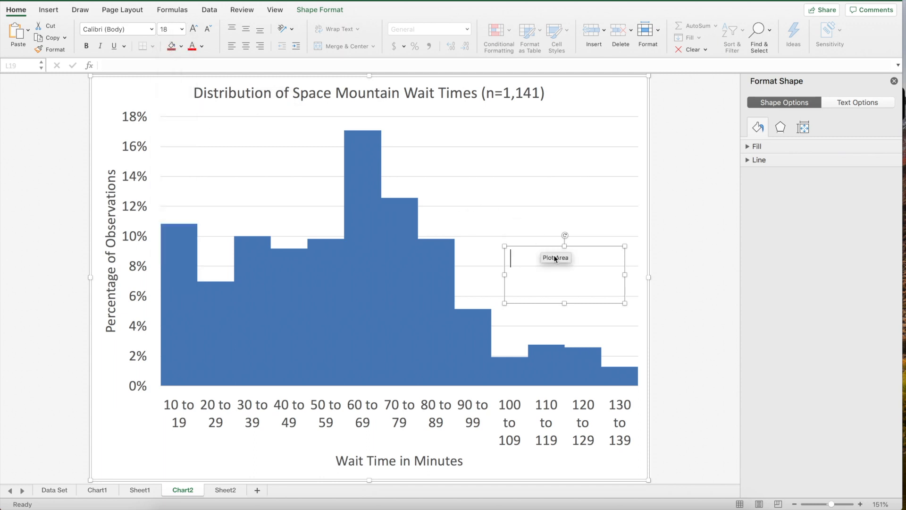
# - Enter the note "Figure does not show 52 observations when attraction was closed." in the text box
pyautogui.write('Figur')
pyautogui.write('es')
pyautogui.press('BackSpace')
pyautogui.write('does not show')
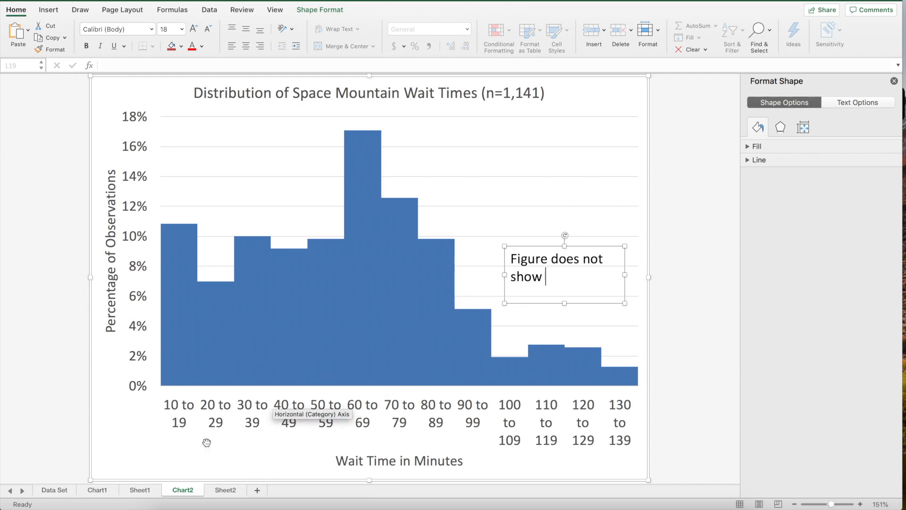
pyautogui.click(227, 490)
pyautogui.click(187, 490)
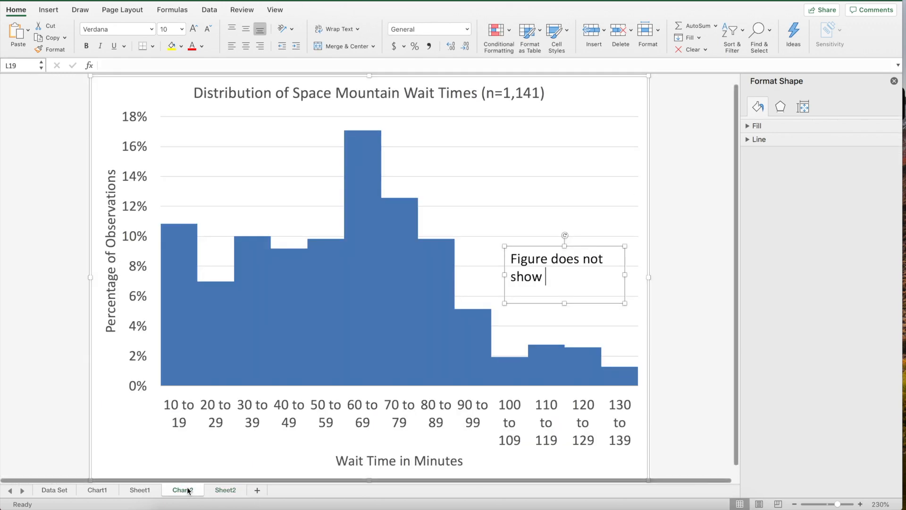
pyautogui.write('52 o')
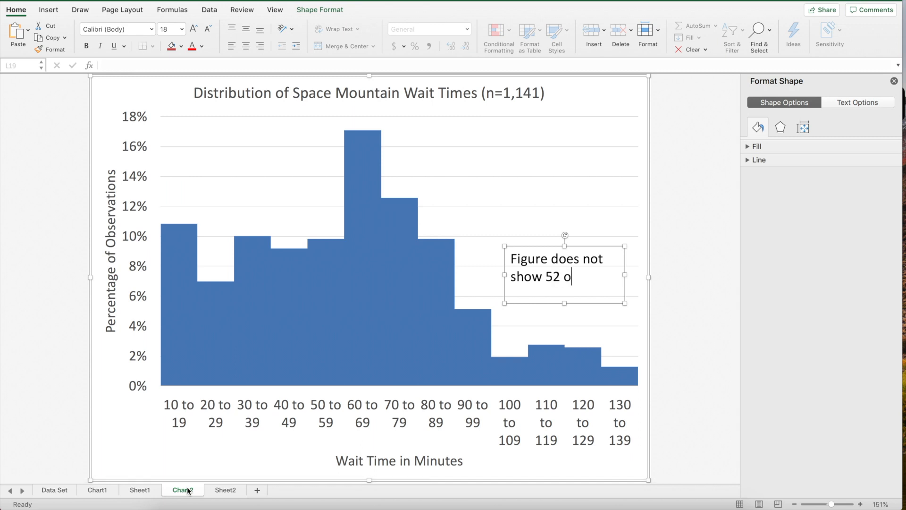
pyautogui.write('bservations whe')
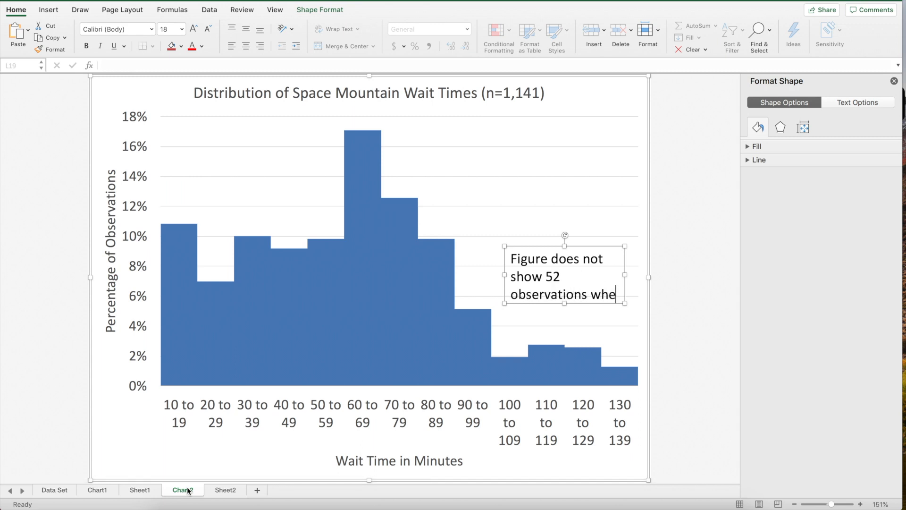
pyautogui.write('n attaraction was closed')
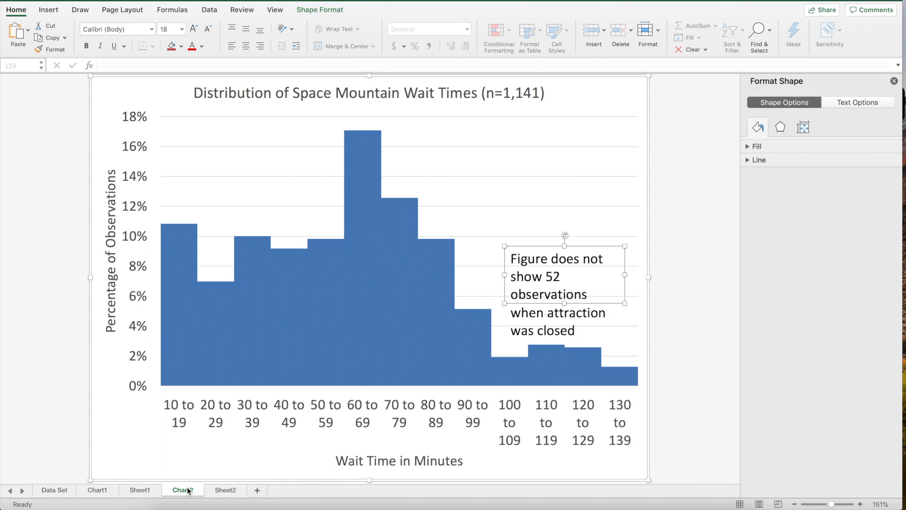
pyautogui.write('.')
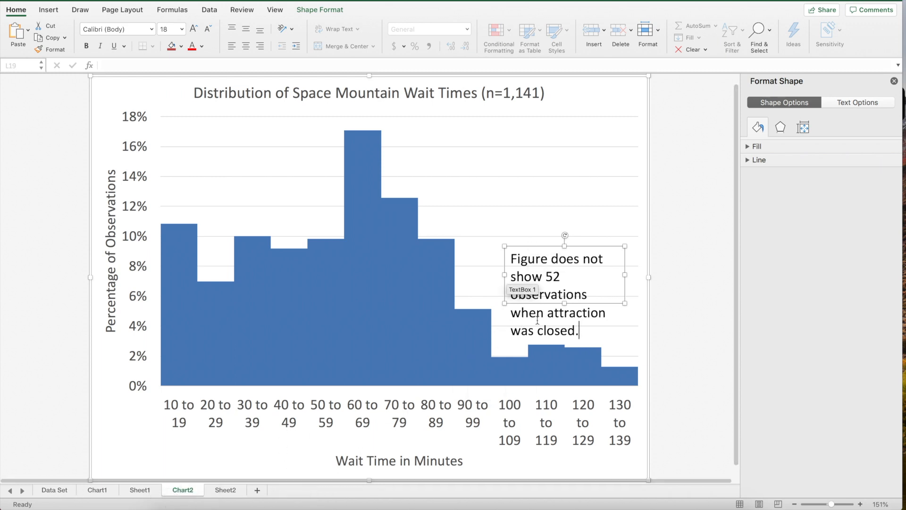
# - Widen the text box towards the taller bars and make it slightly taller so the whole note fits in three lines
pyautogui.moveTo(504, 274); pyautogui.dragTo(479, 275)
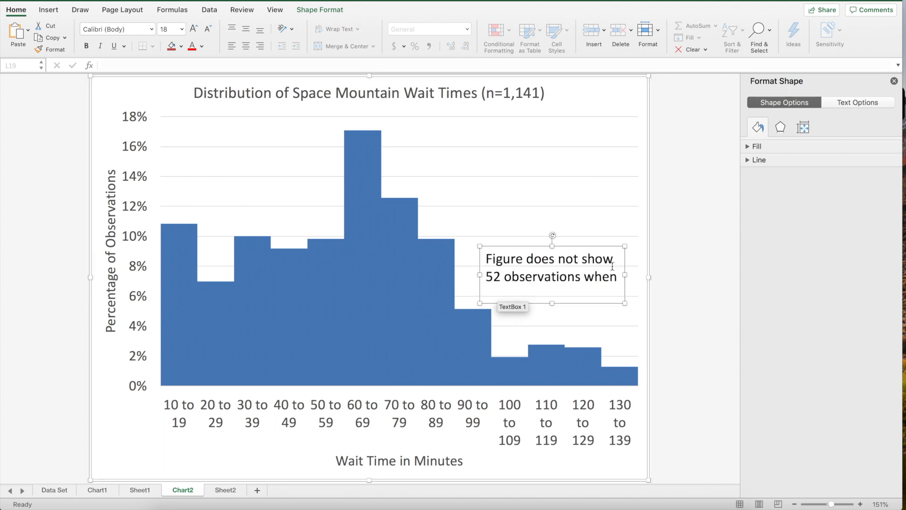
pyautogui.moveTo(552, 303); pyautogui.dragTo(553, 312)
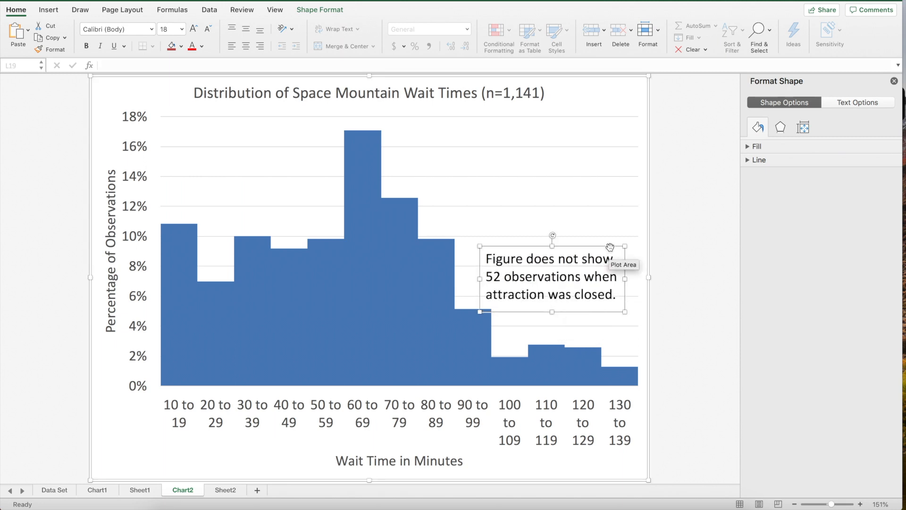
pyautogui.moveTo(609, 249); pyautogui.dragTo(622, 203)
pyautogui.click(569, 265)
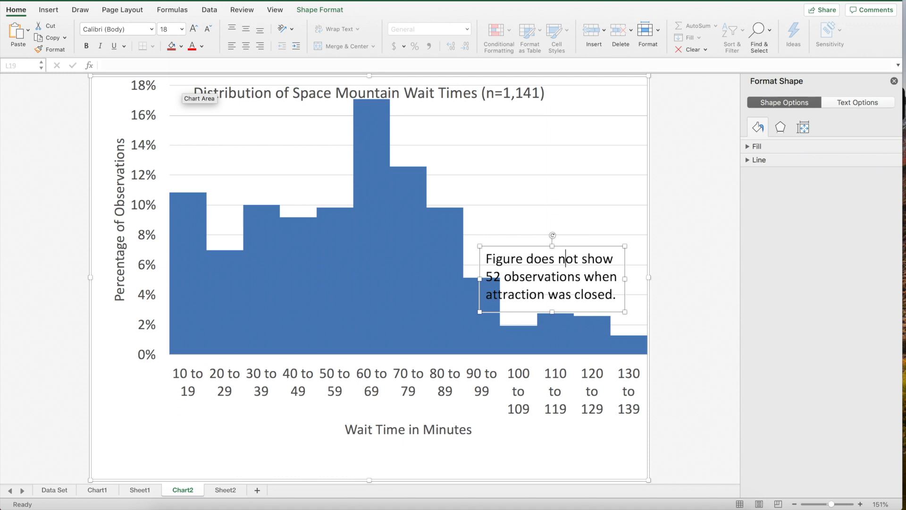
pyautogui.click(86, 0)
pyautogui.click(102, 0)
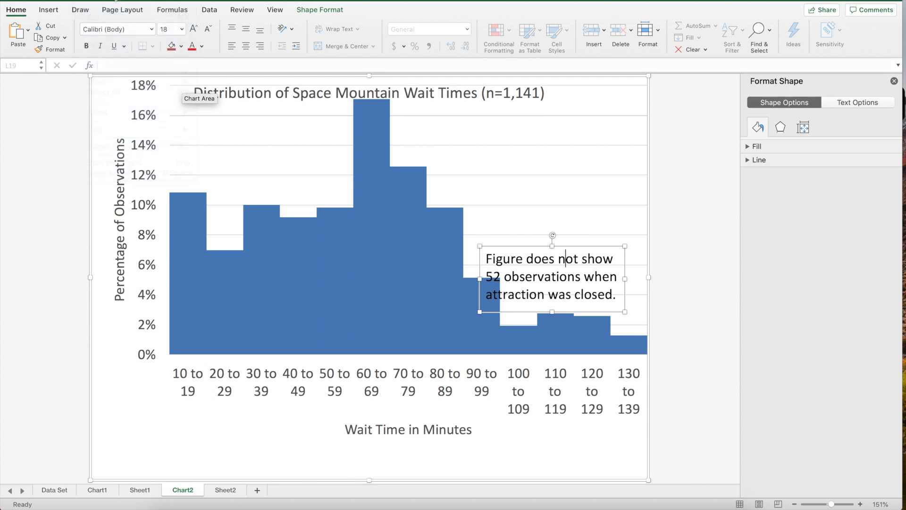
# - Move the note's text box up into the empty upper-right corner of the histogram's plot area
pyautogui.click(574, 283)
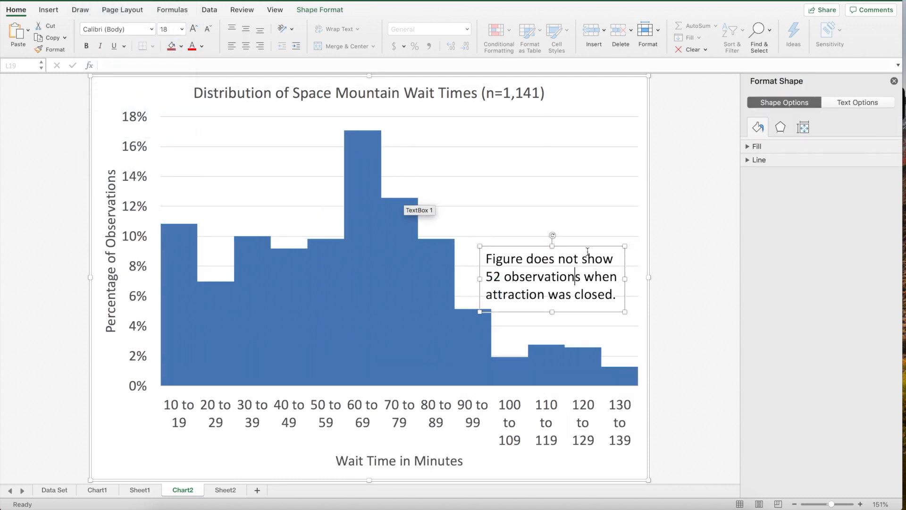
pyautogui.moveTo(592, 247); pyautogui.dragTo(598, 141)
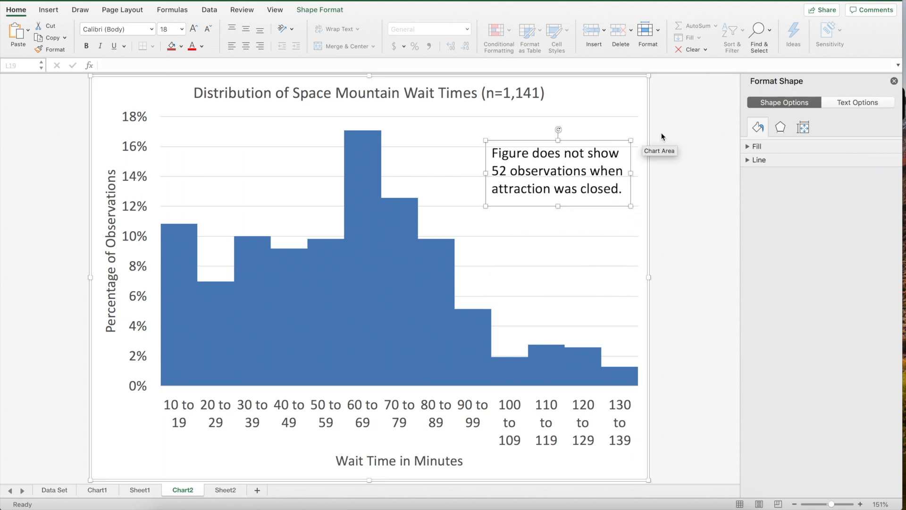